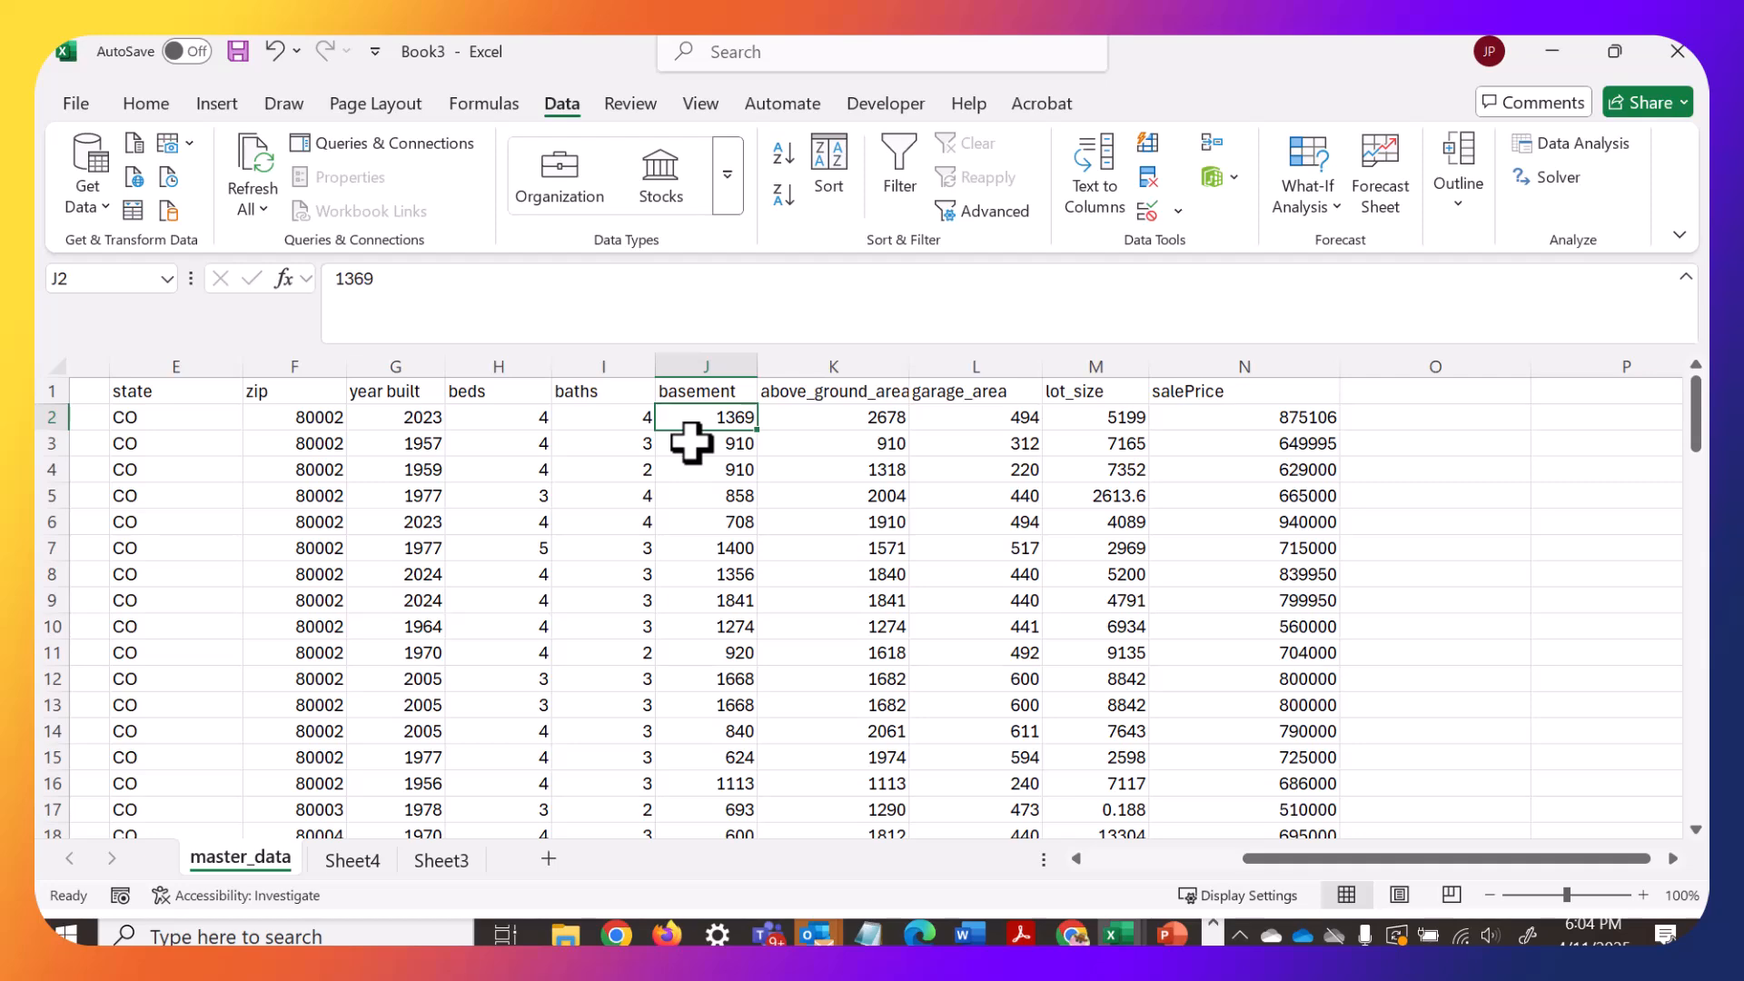
Switch to the Word document and remove your_last_name from the last line of the variable list, leaving salePrice selected.
{"action": "key", "text": "alt+Tab"}
{"action": "key", "text": "alt+Tab"}
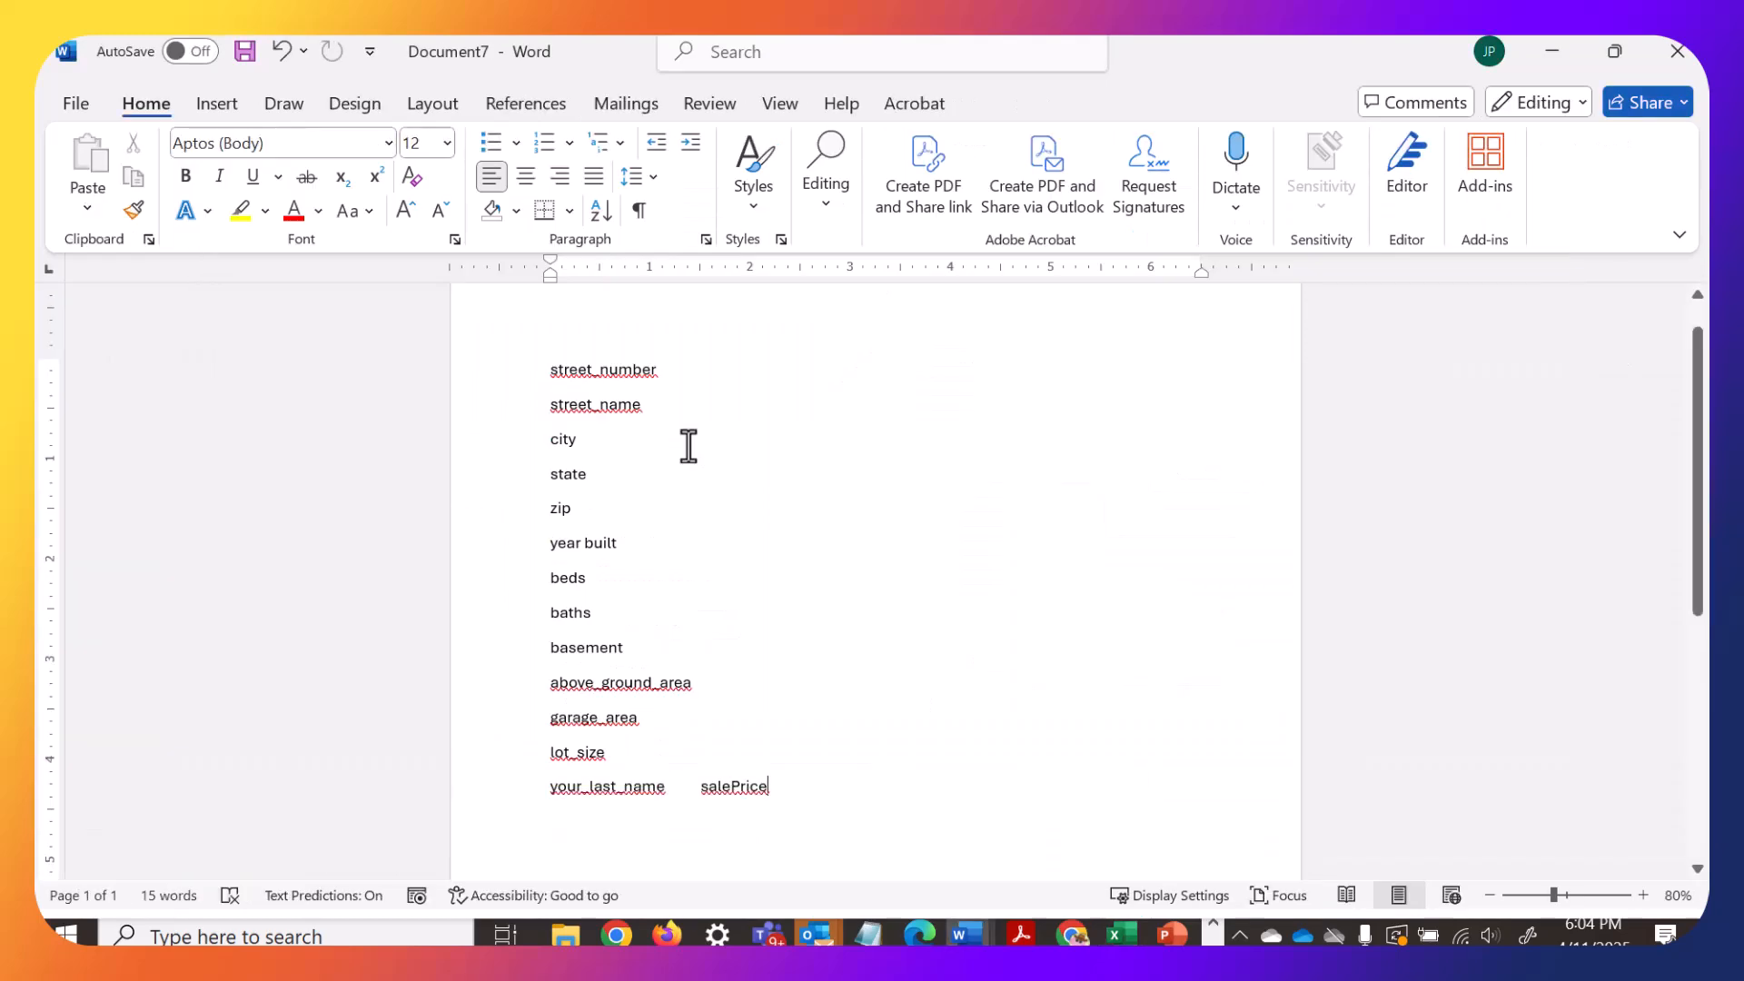
{"action": "double_click", "coordinate": [621, 368]}
{"action": "double_click", "coordinate": [558, 682]}
{"action": "triple_click", "coordinate": [617, 787]}
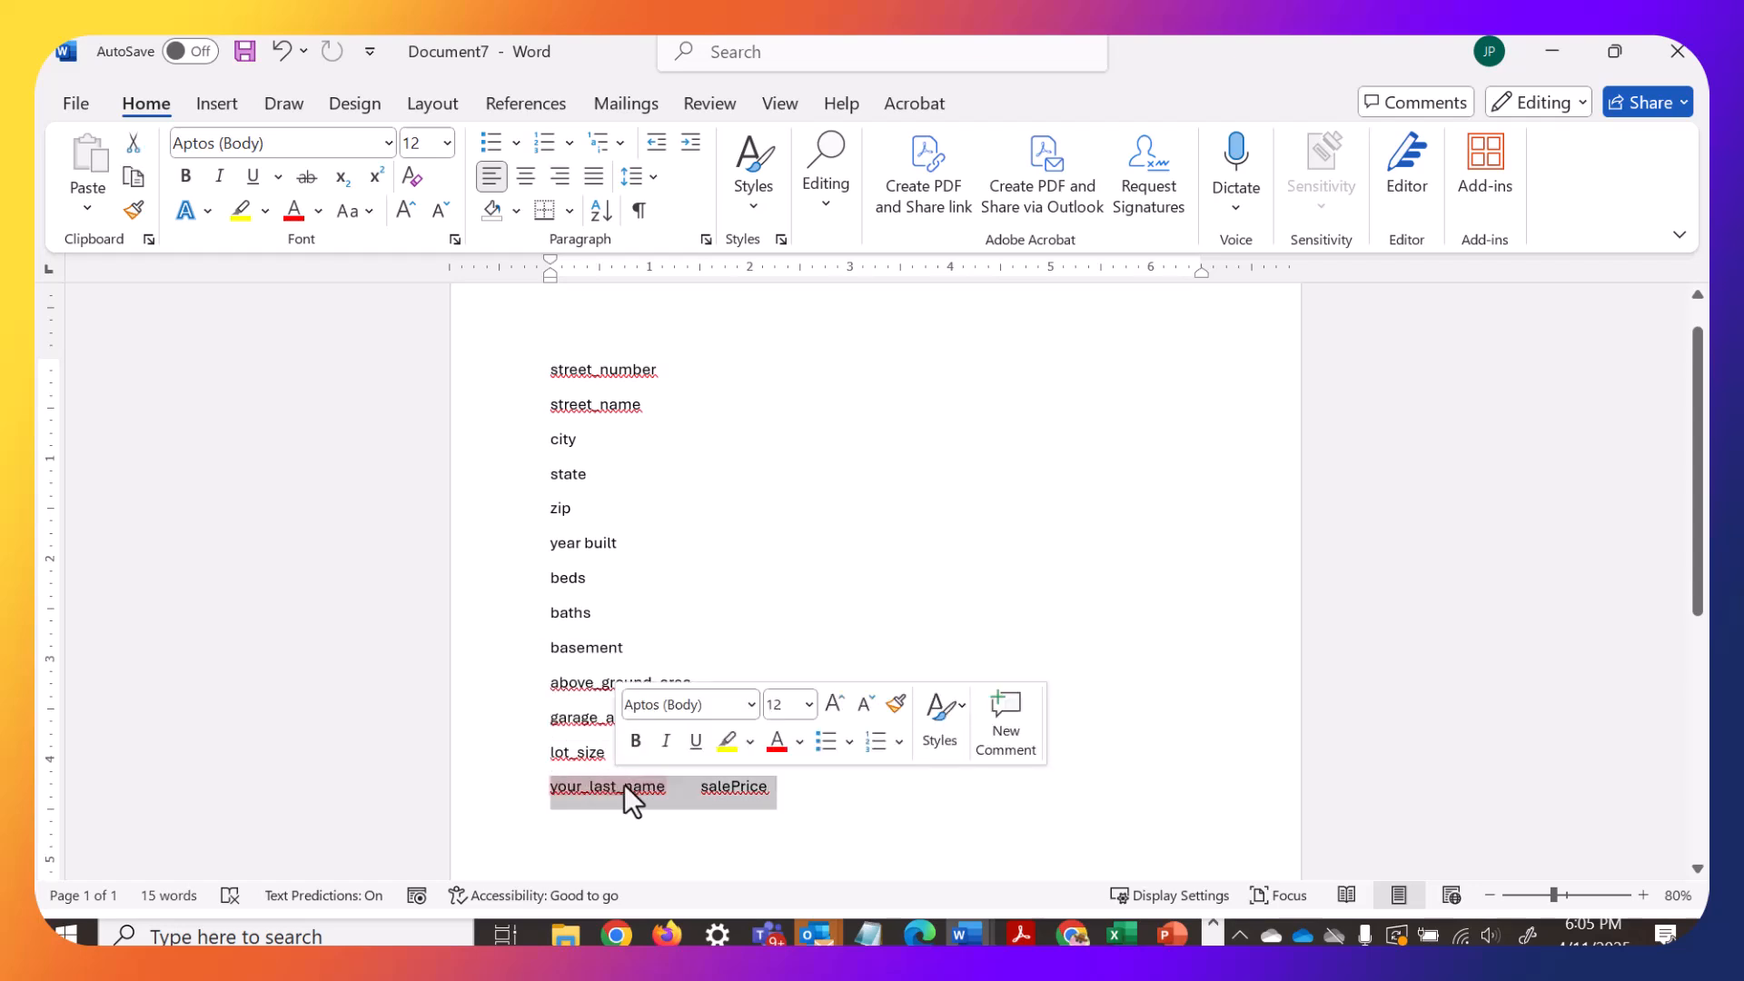
{"action": "left_click", "coordinate": [690, 787]}
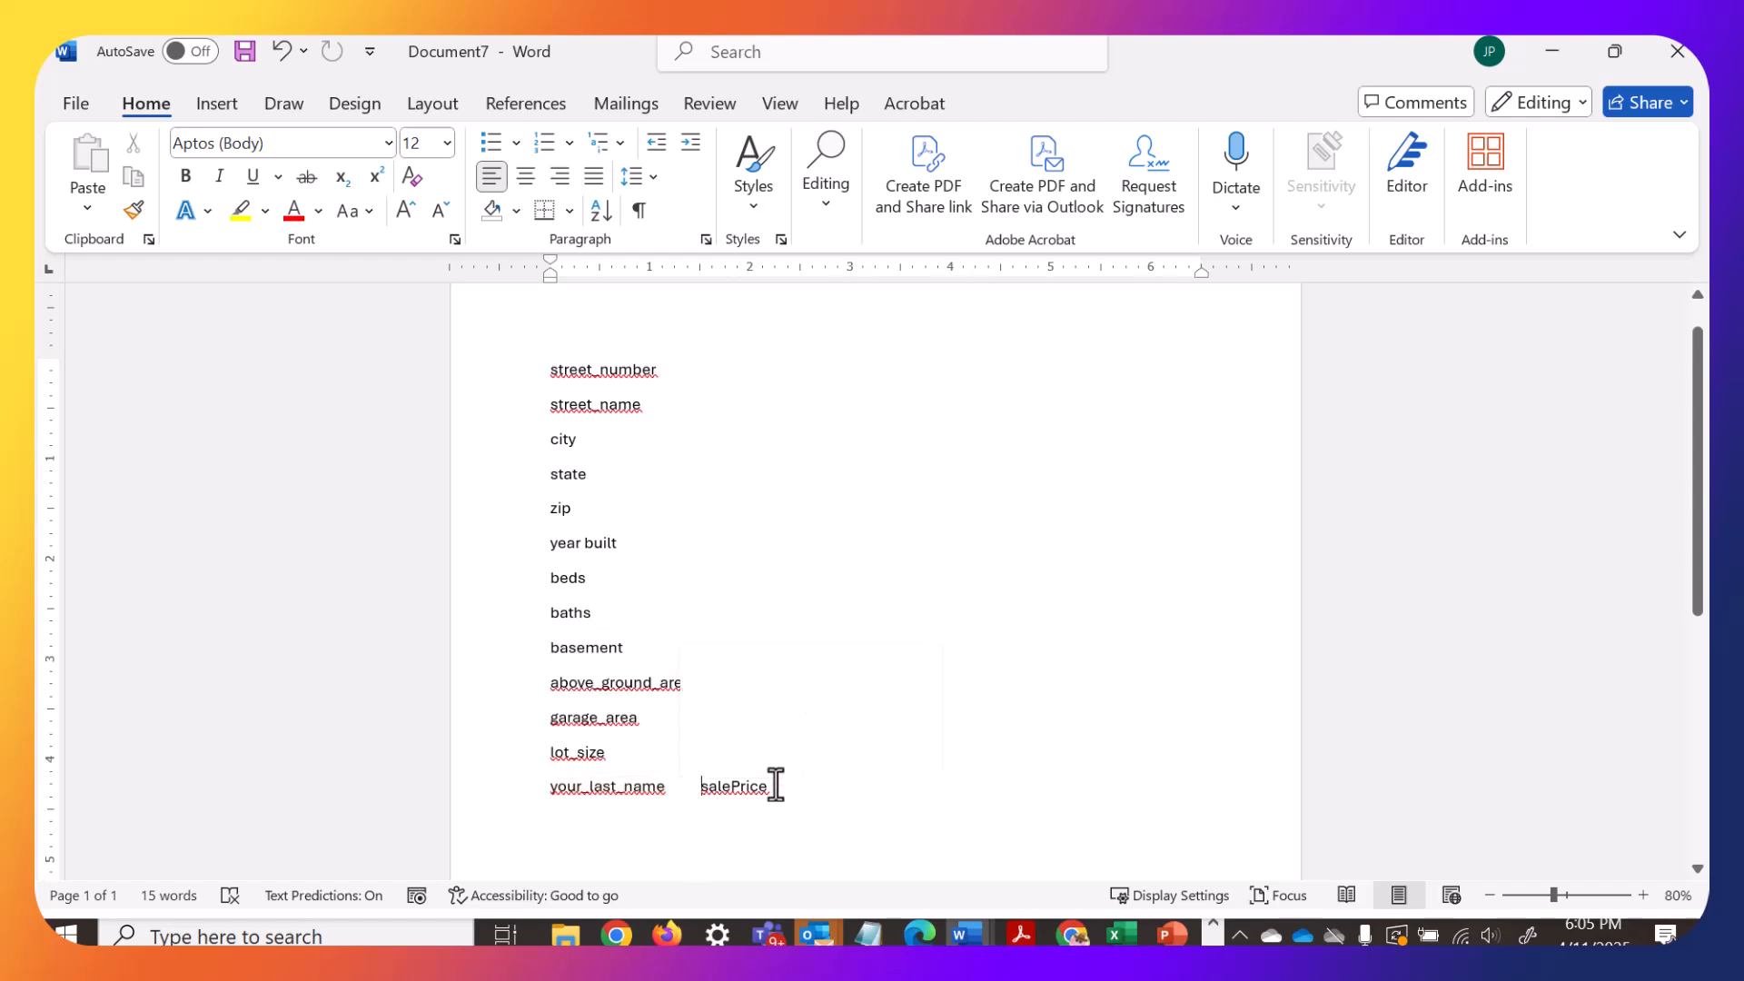
{"action": "key", "text": "shift+Home"}
{"action": "key", "text": "BackSpace"}
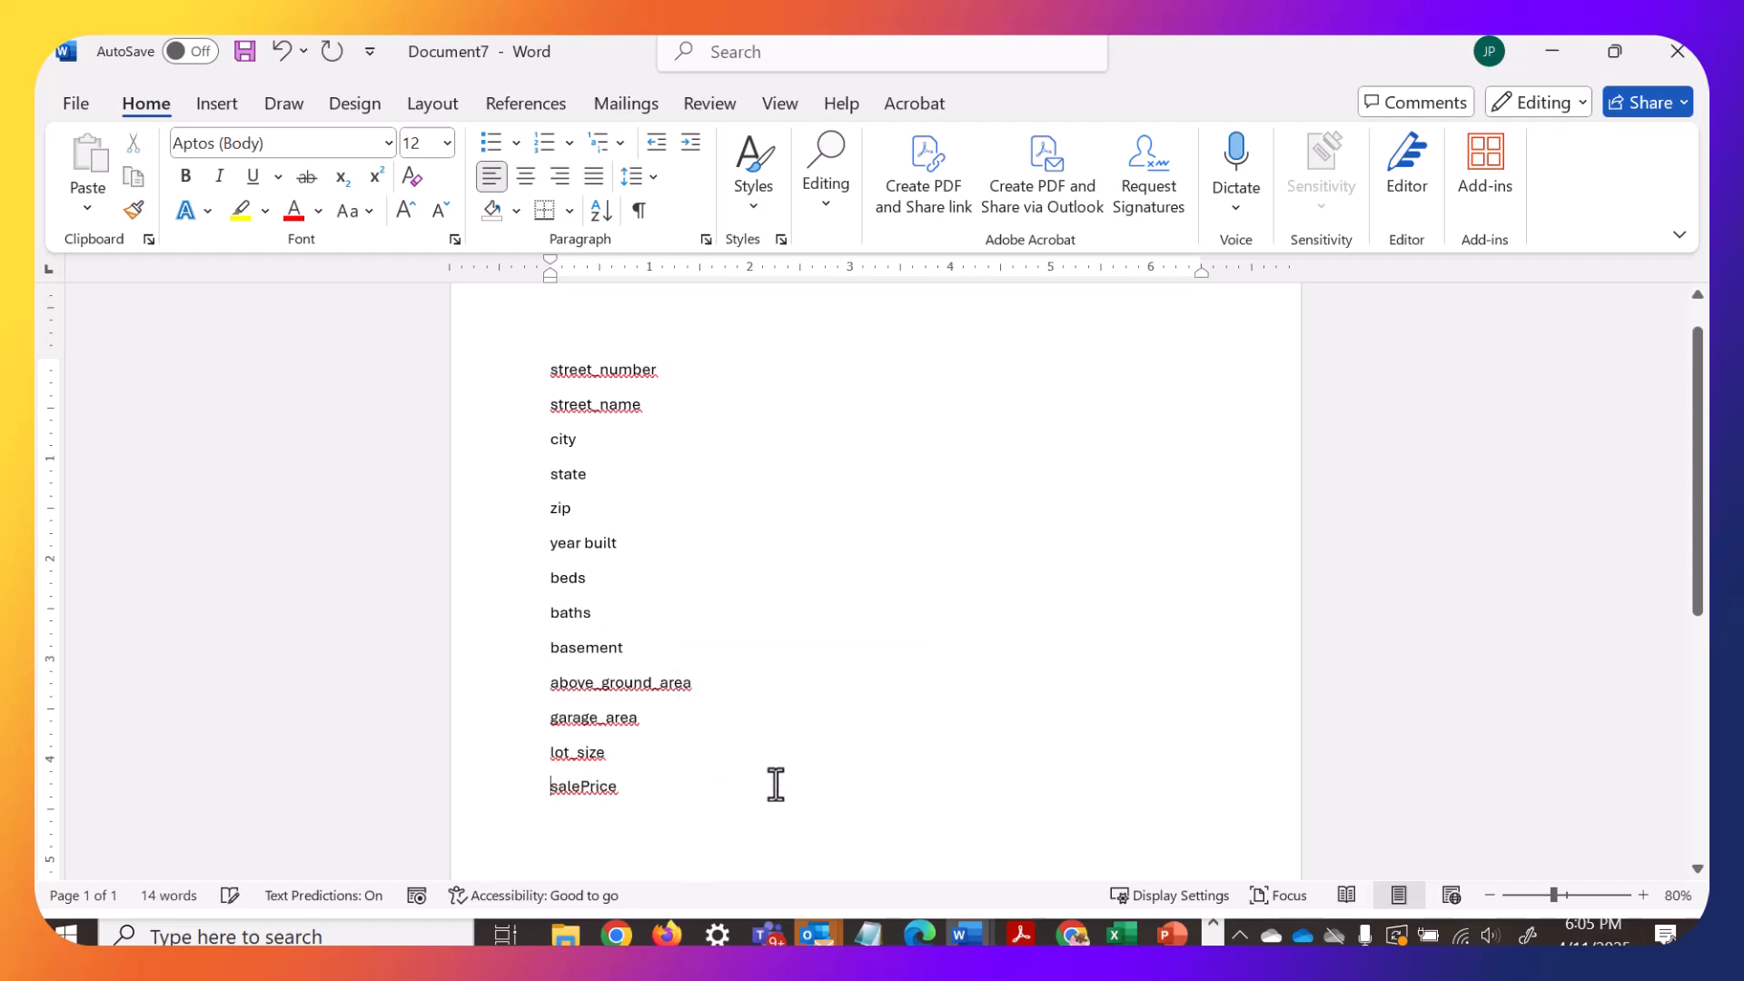
{"action": "key", "text": "shift+End"}
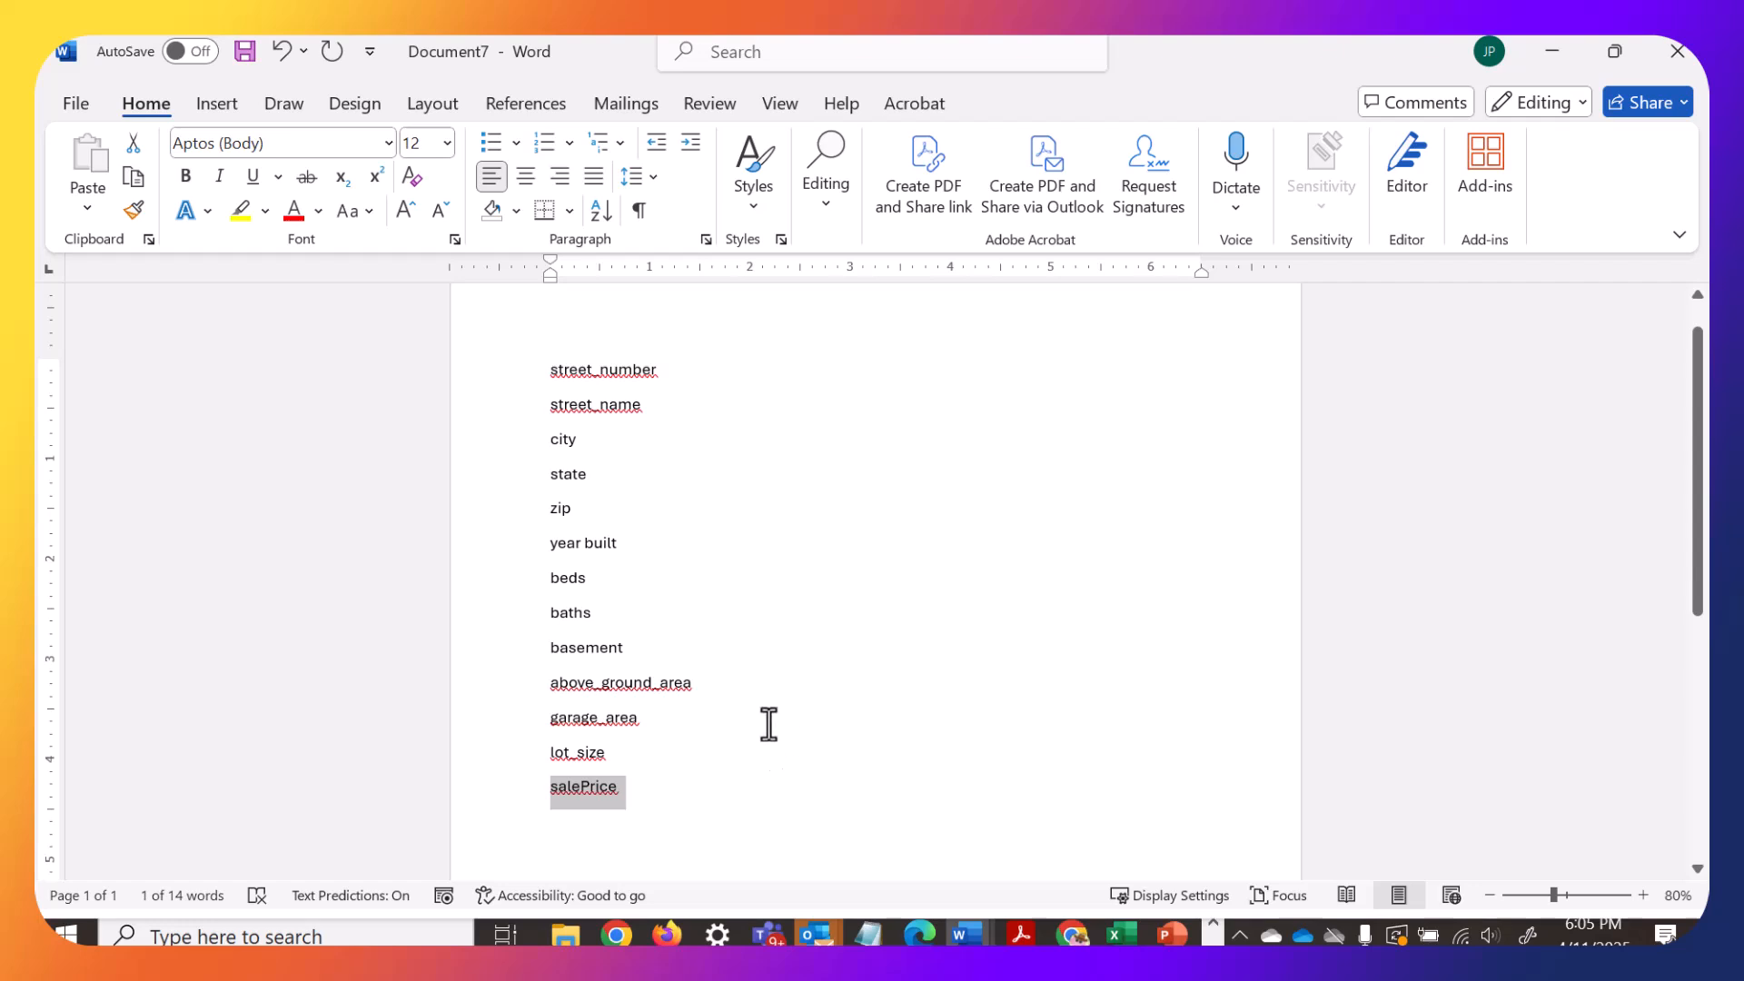
Return to the Excel workbook and copy the entire master_data sheet into Sheet4 starting at cell A1.
{"action": "key", "text": "alt+Tab"}
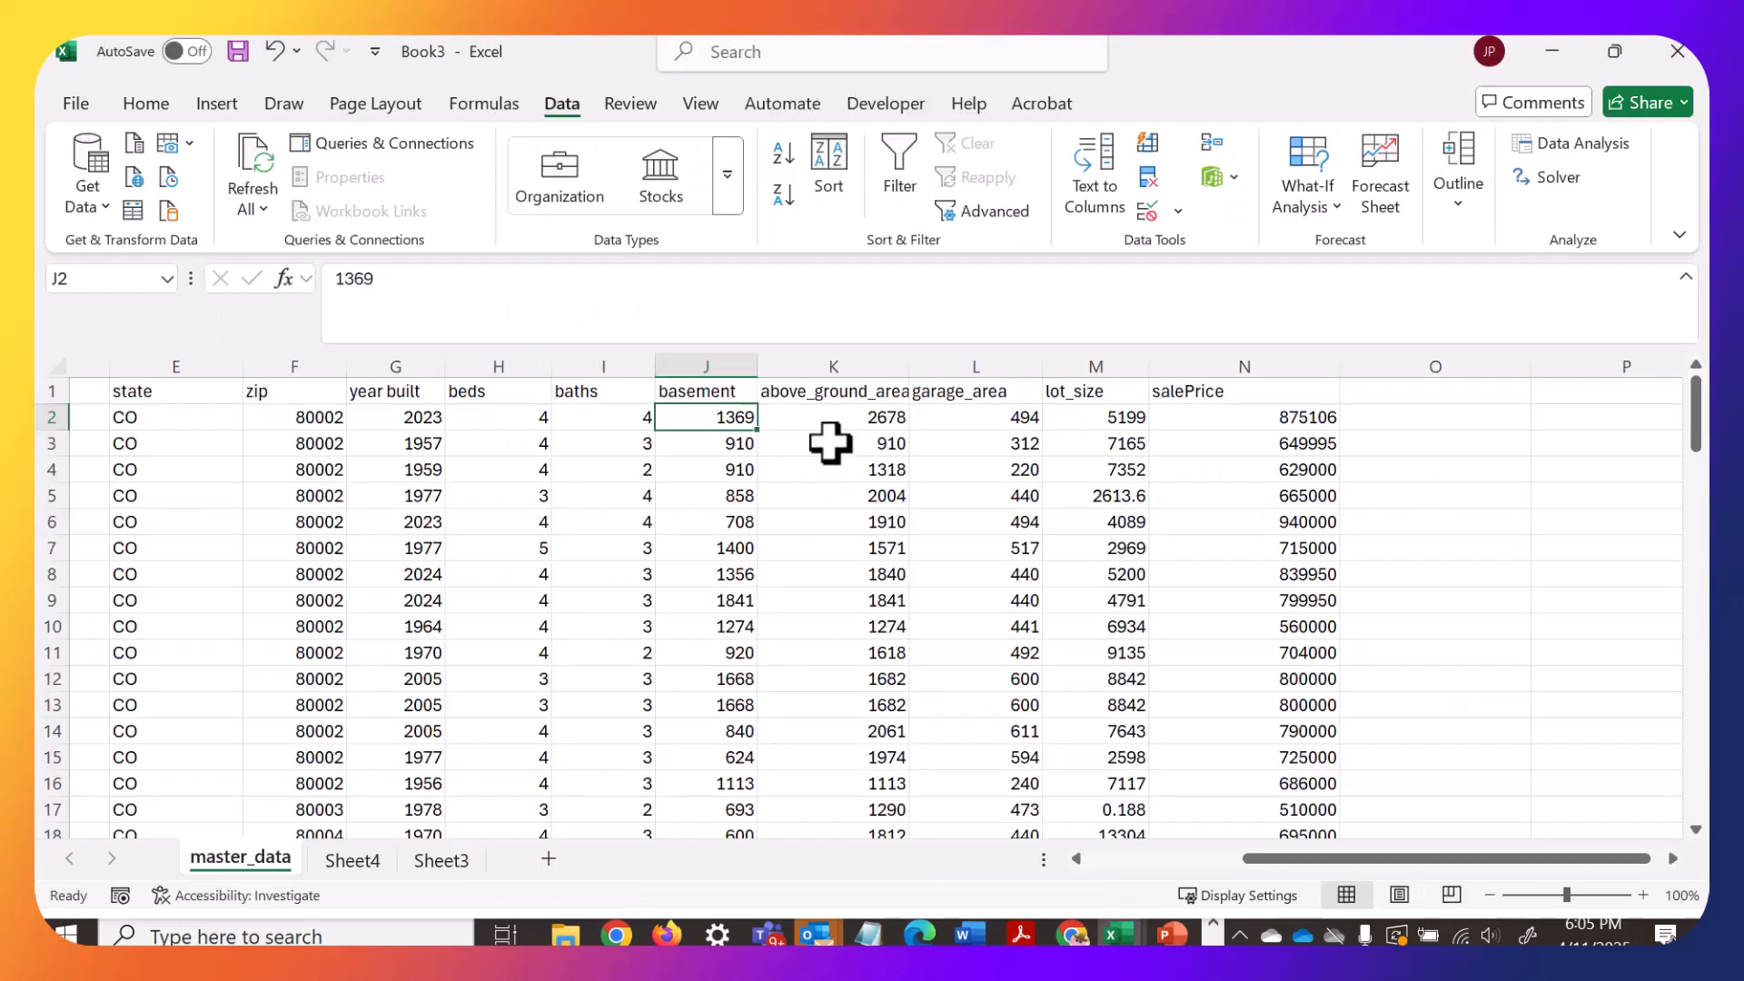
{"action": "left_click_drag", "start_coordinate": [1323, 858], "coordinate": [1166, 859]}
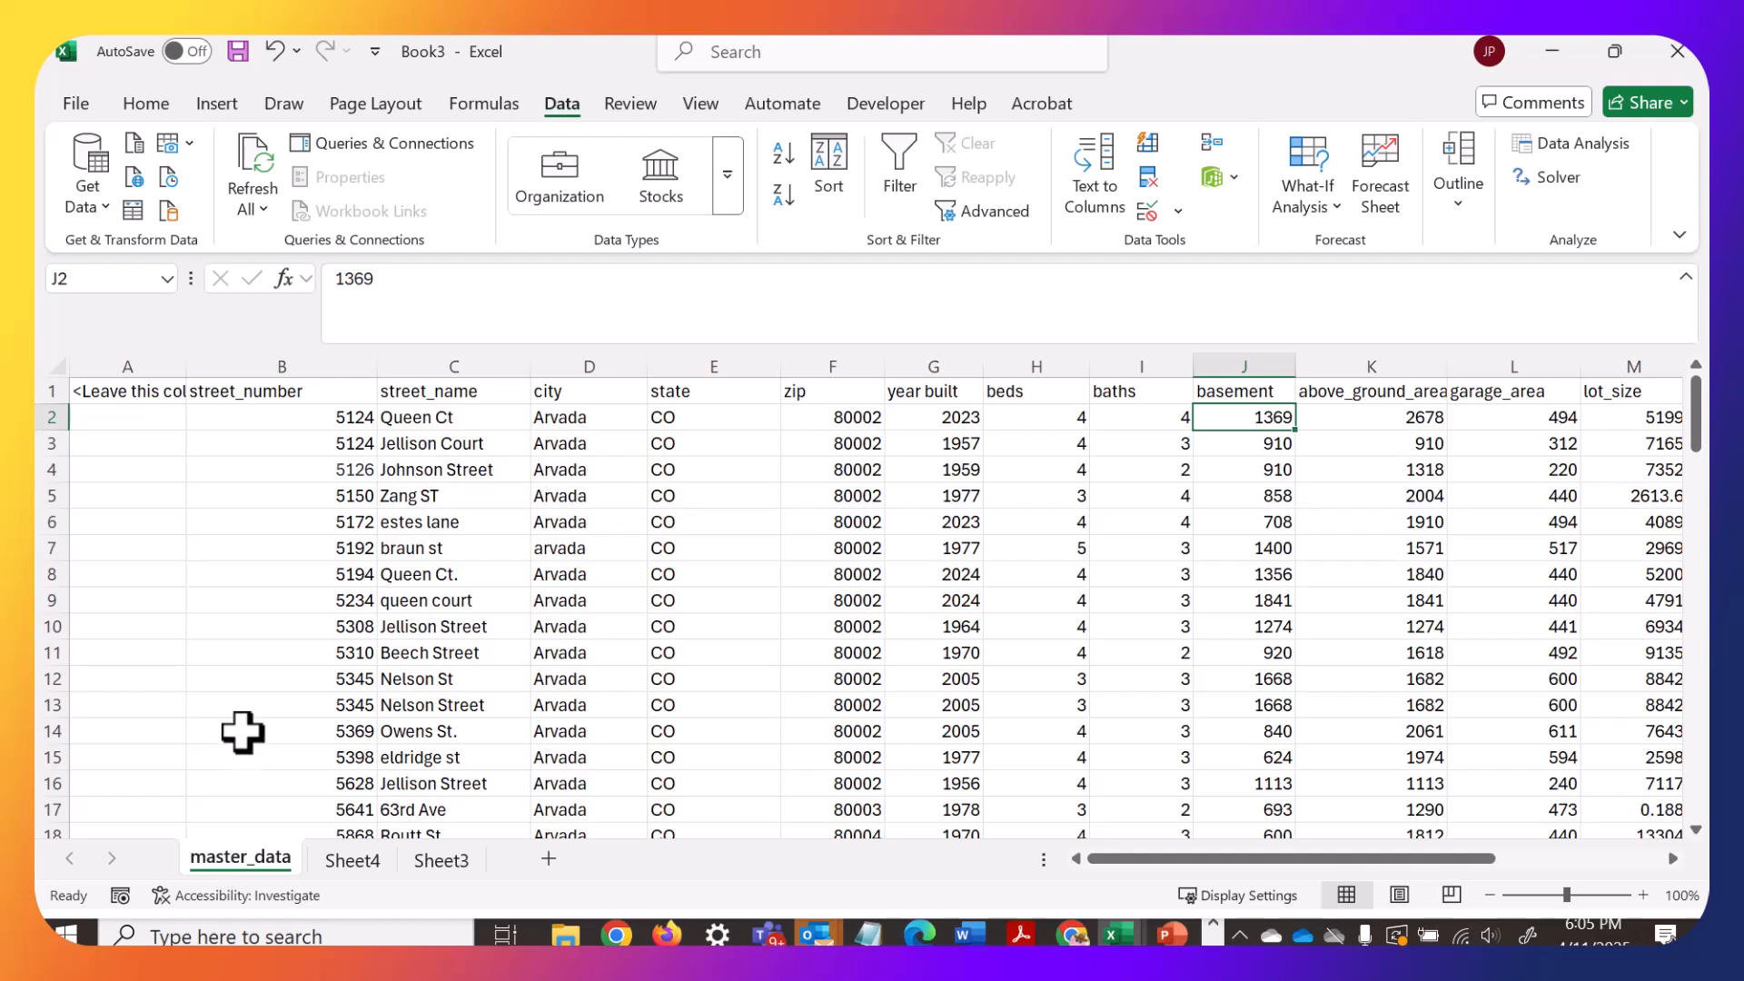
{"action": "left_click", "coordinate": [56, 366]}
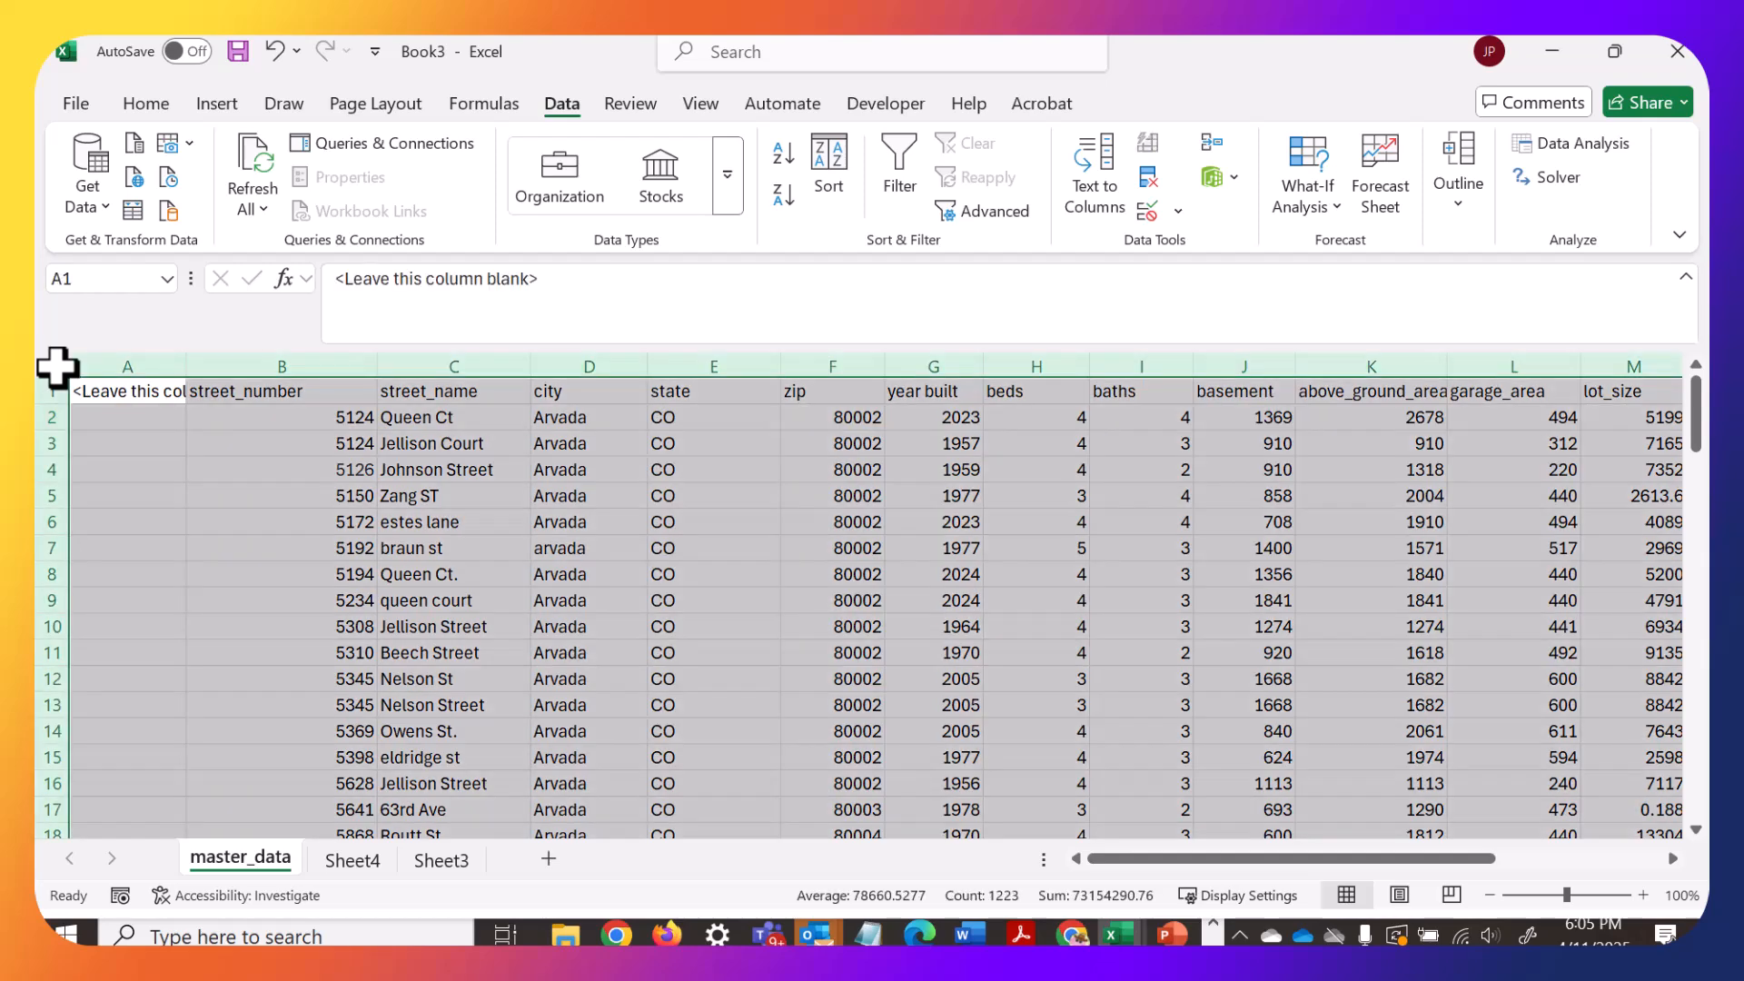
{"action": "key", "text": "ctrl+c"}
{"action": "left_click", "coordinate": [353, 861]}
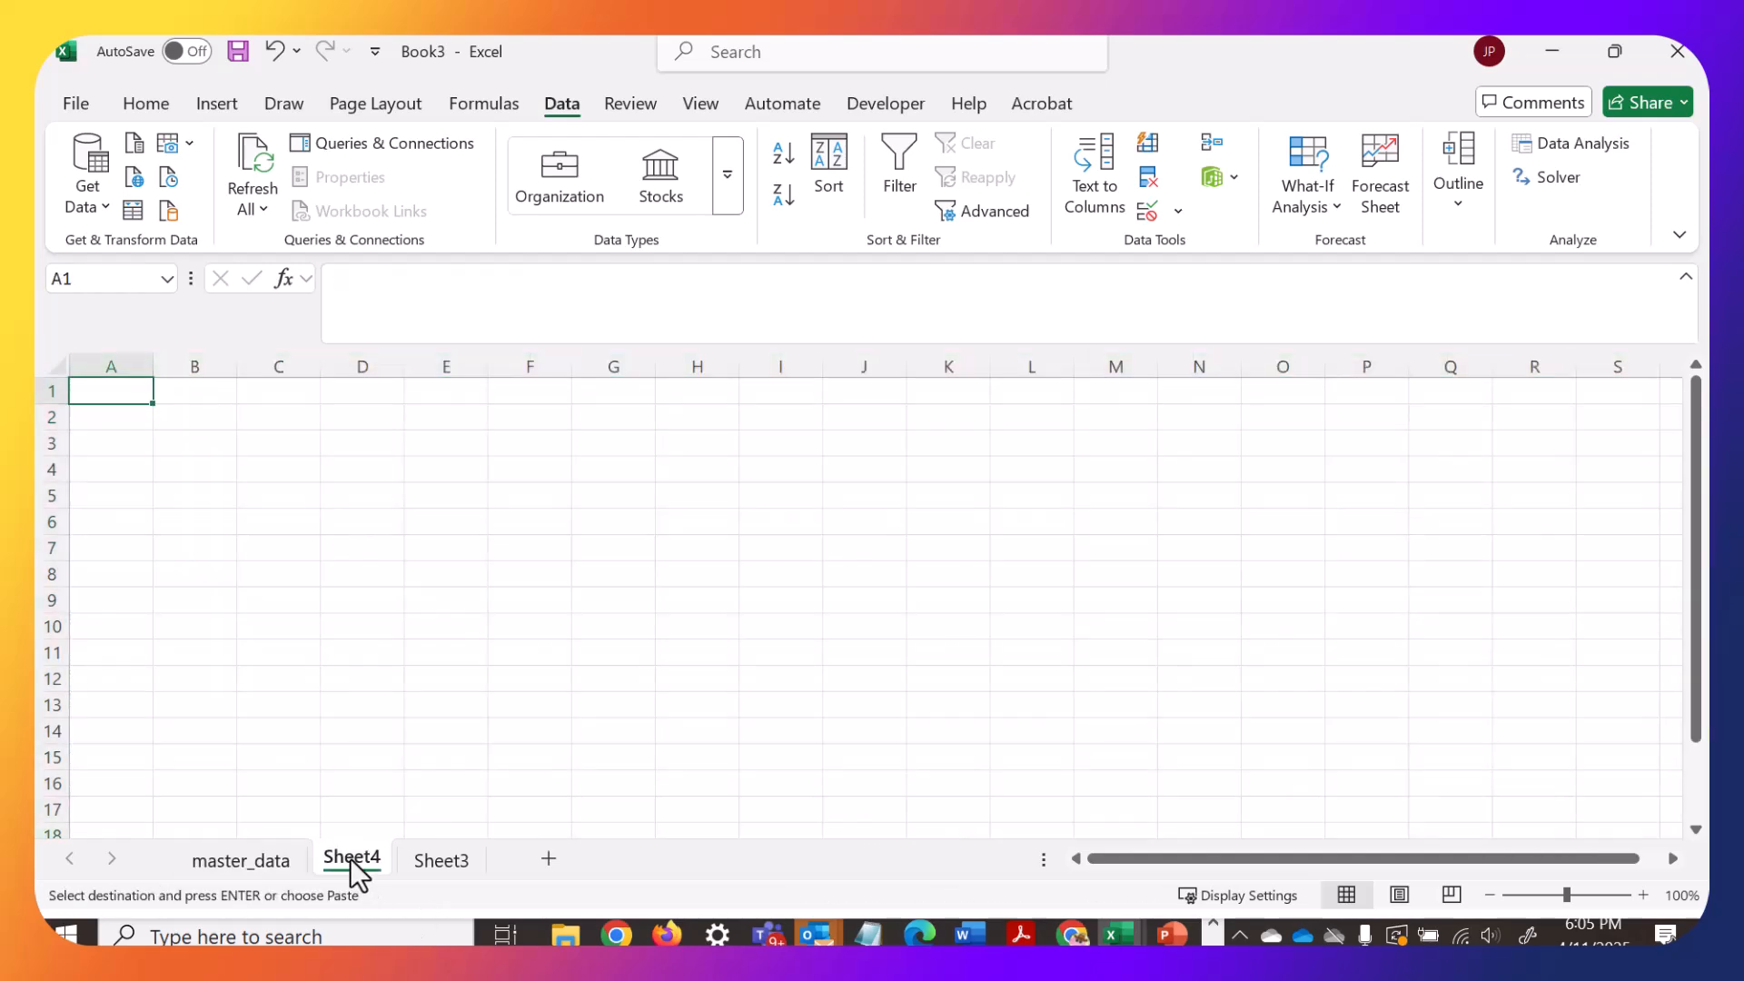
{"action": "key", "text": "ctrl+v"}
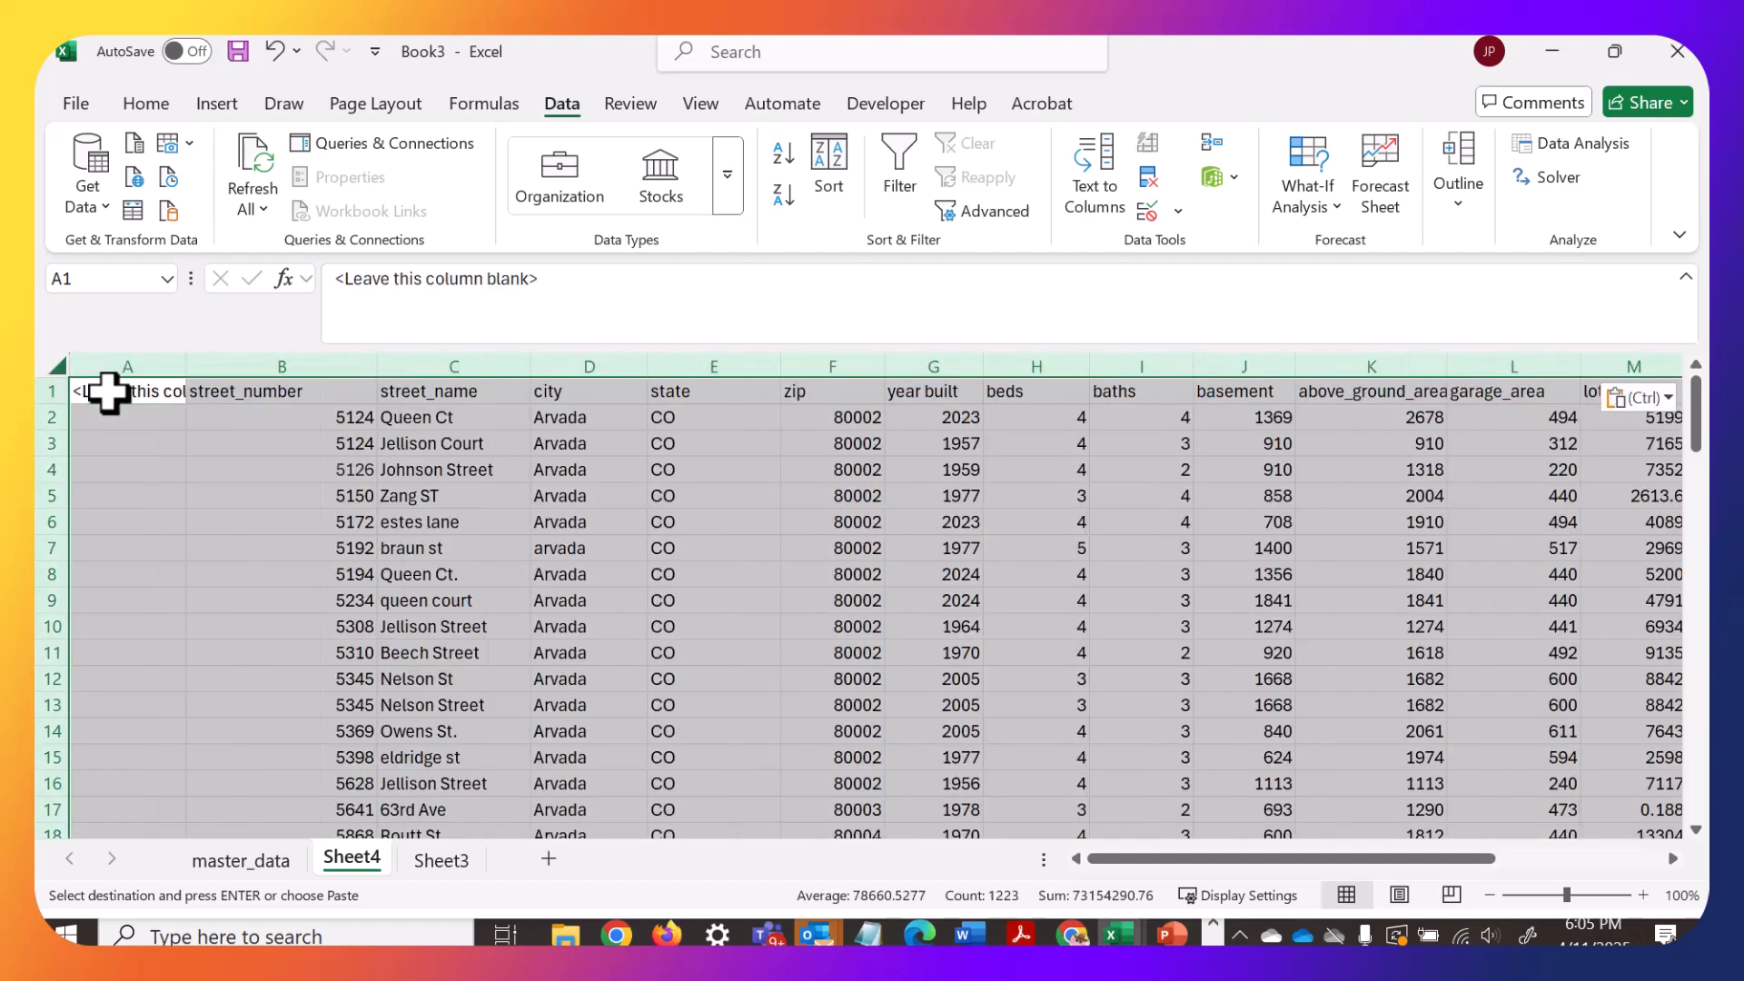
{"action": "left_click", "coordinate": [428, 532]}
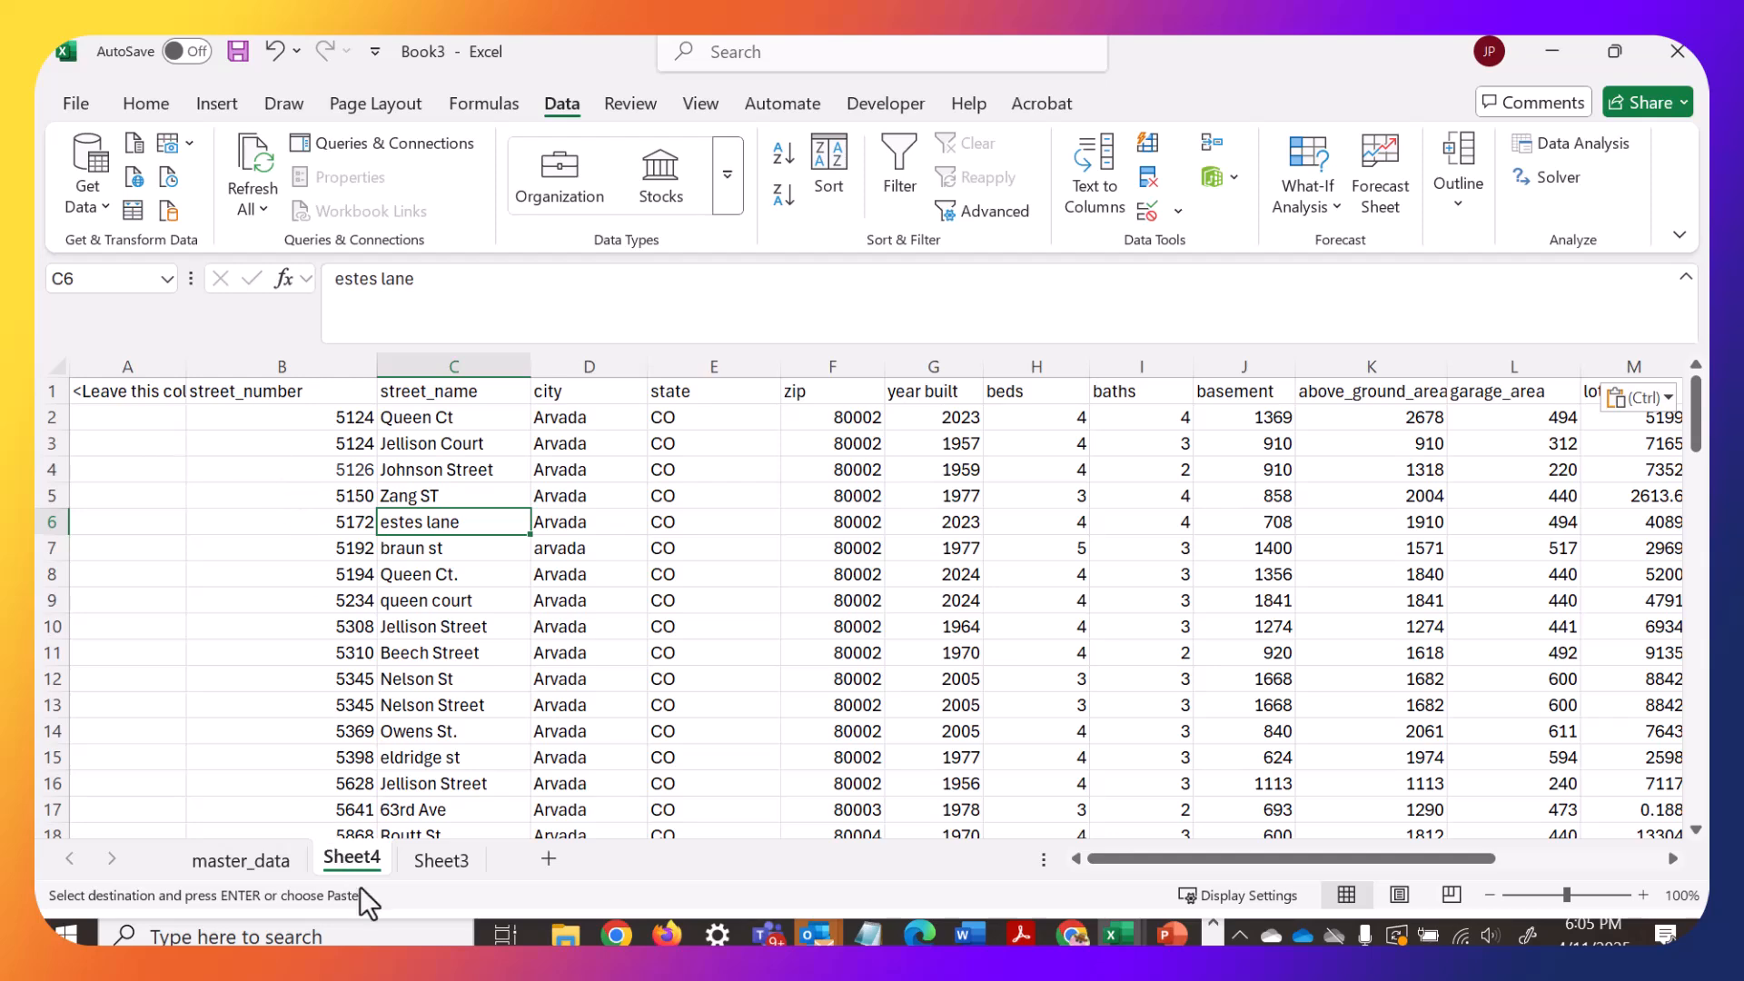
{"action": "left_click", "coordinate": [261, 863]}
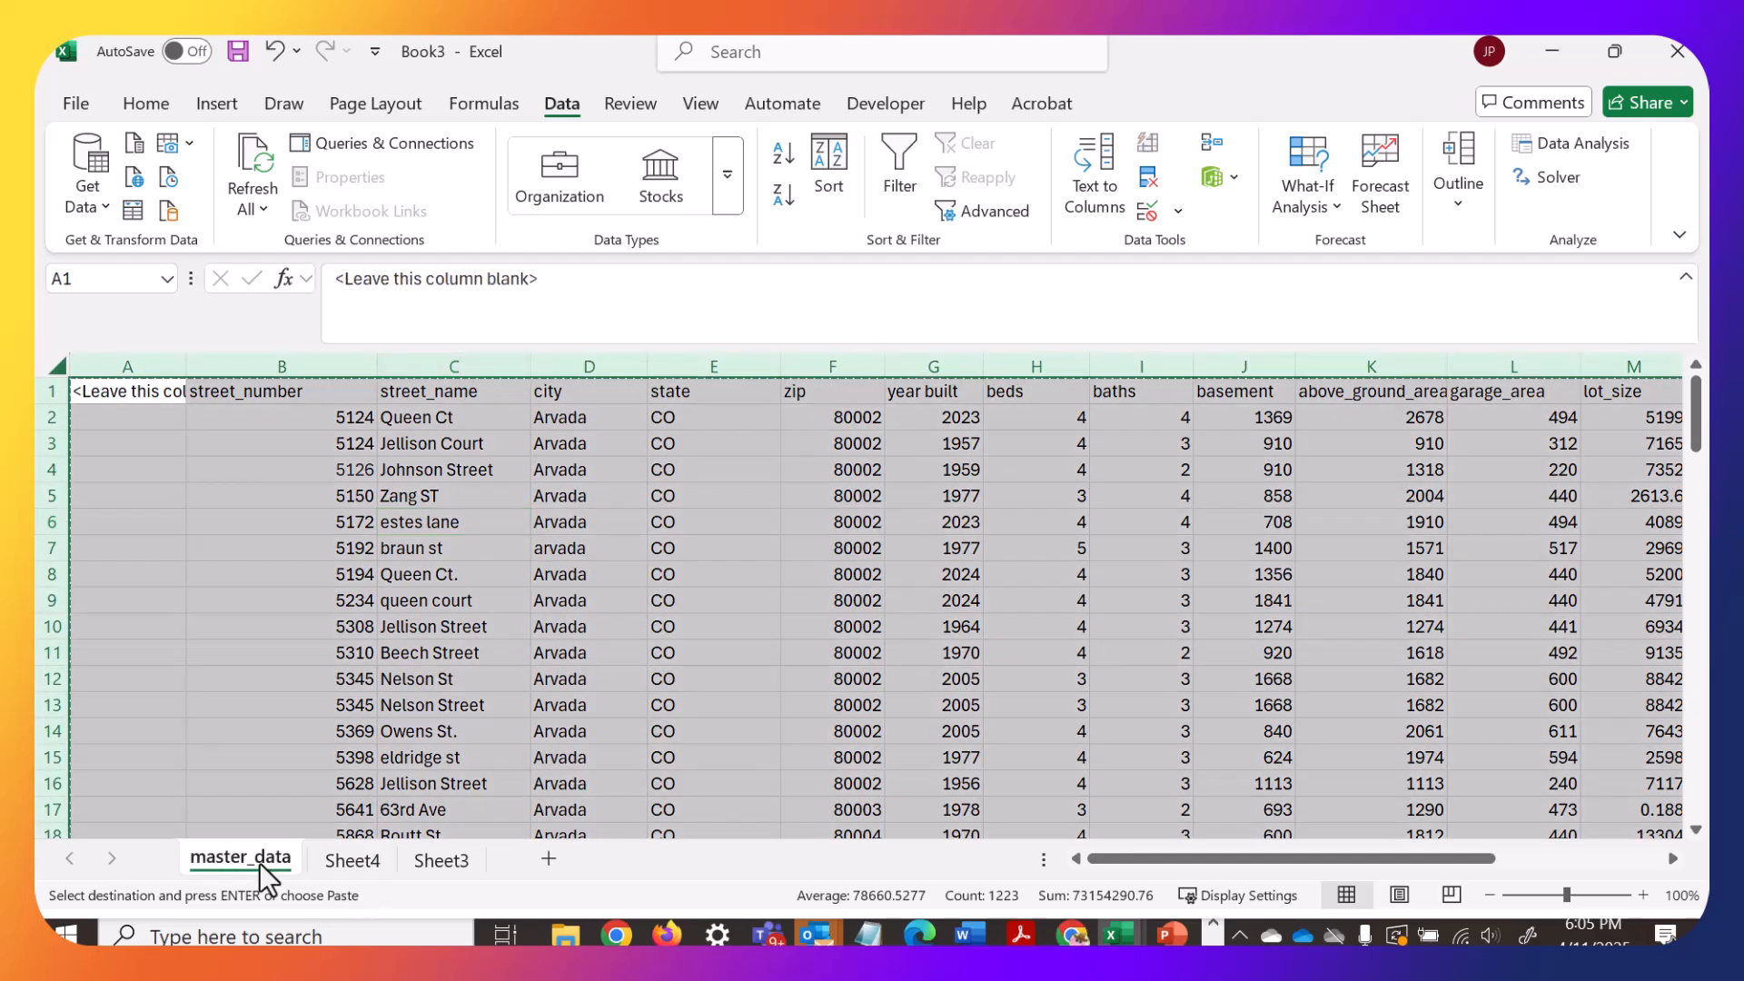
{"action": "left_click", "coordinate": [342, 861]}
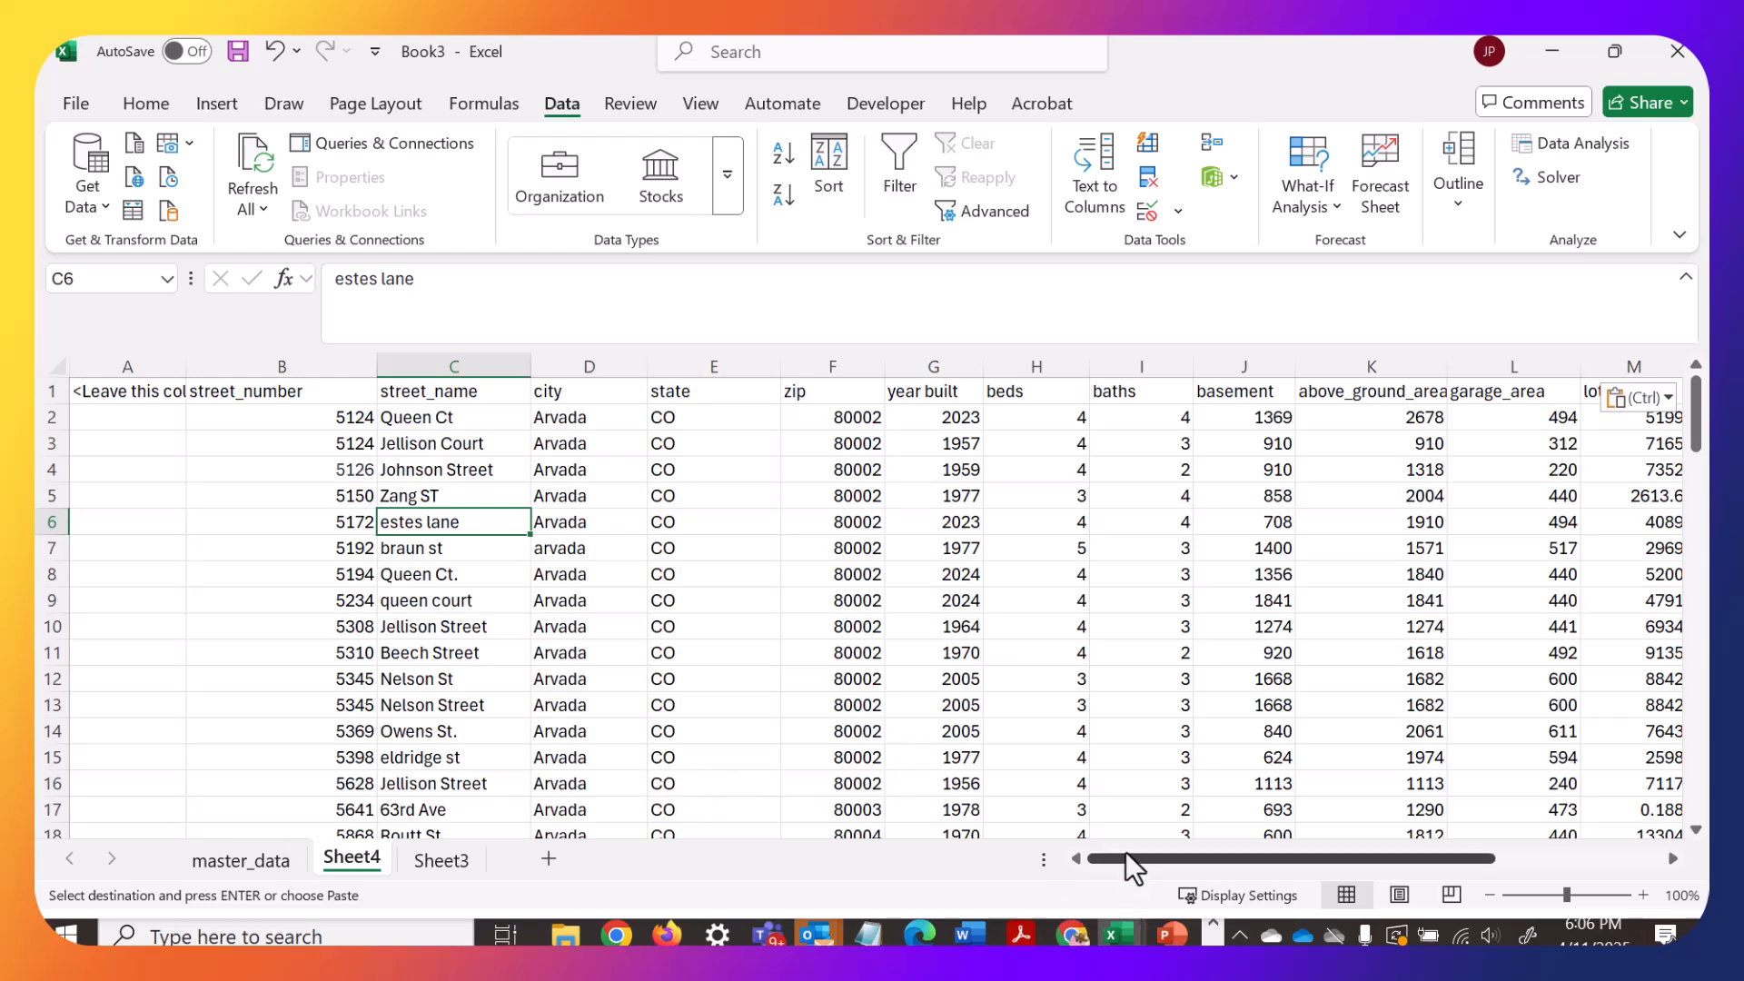
Rename Sheet4 as data_basement_abvGrnd after its basement and above_ground_area columns.
{"action": "left_click_drag", "start_coordinate": [1125, 858], "coordinate": [1252, 868]}
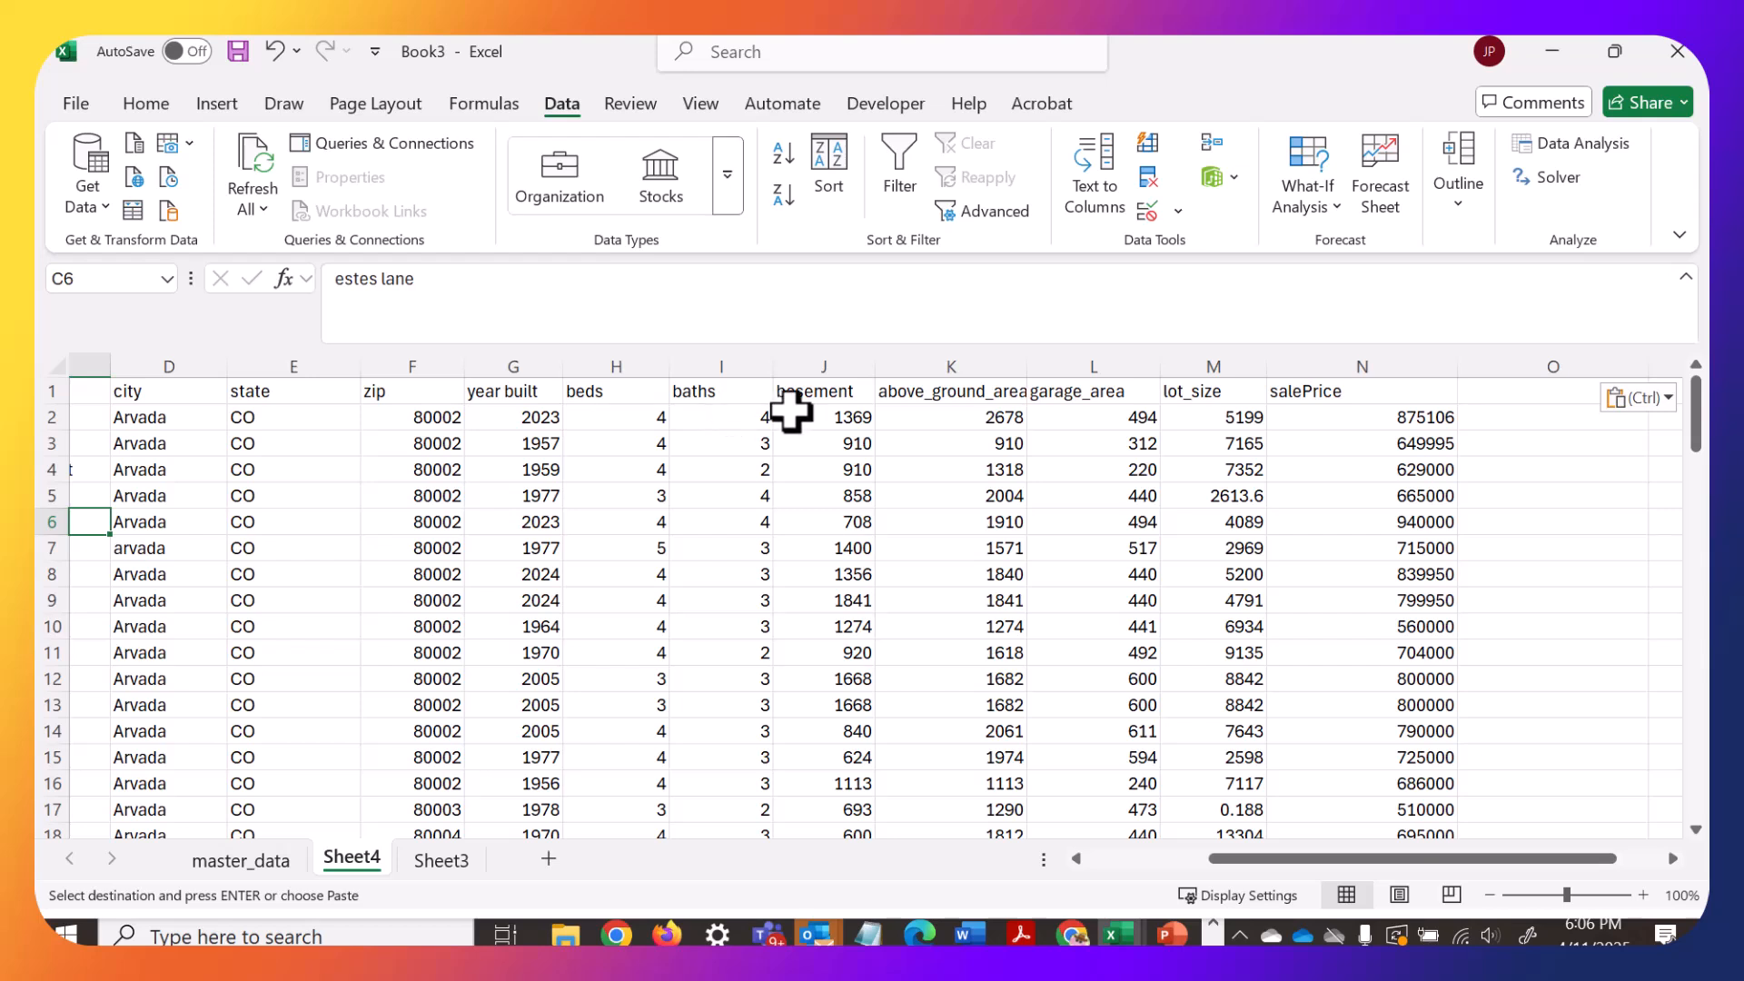
{"action": "left_click", "coordinate": [814, 392]}
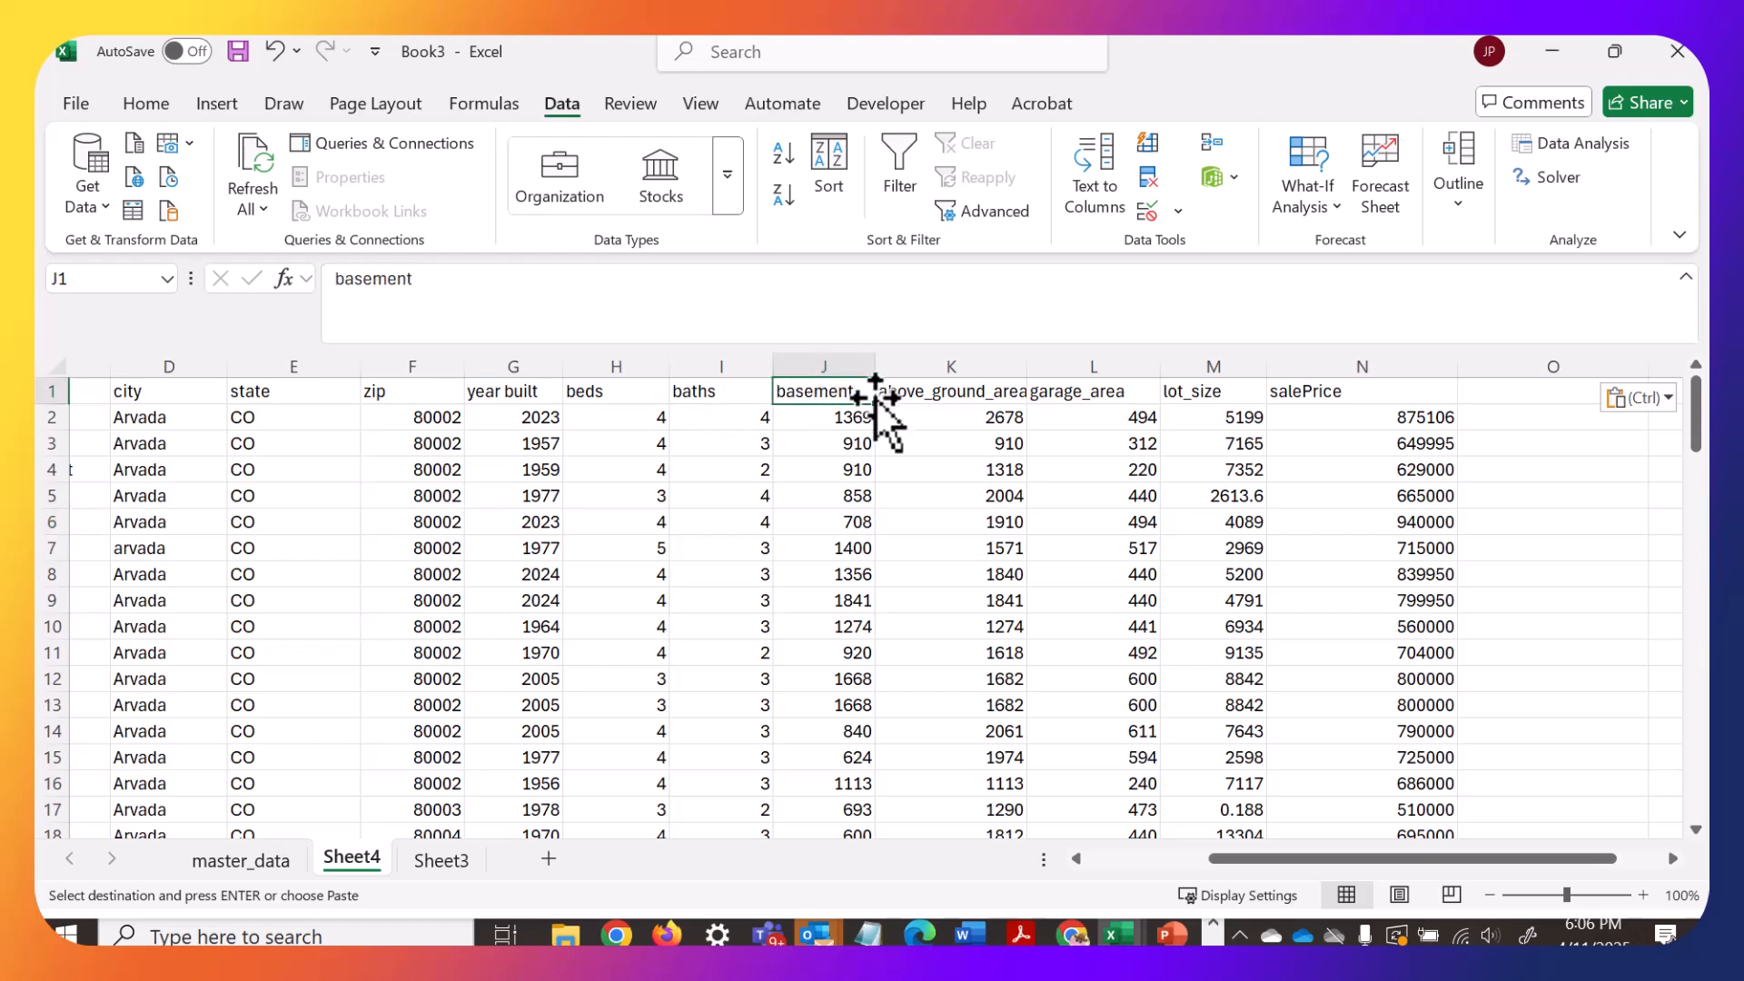
{"action": "left_click", "coordinate": [912, 393]}
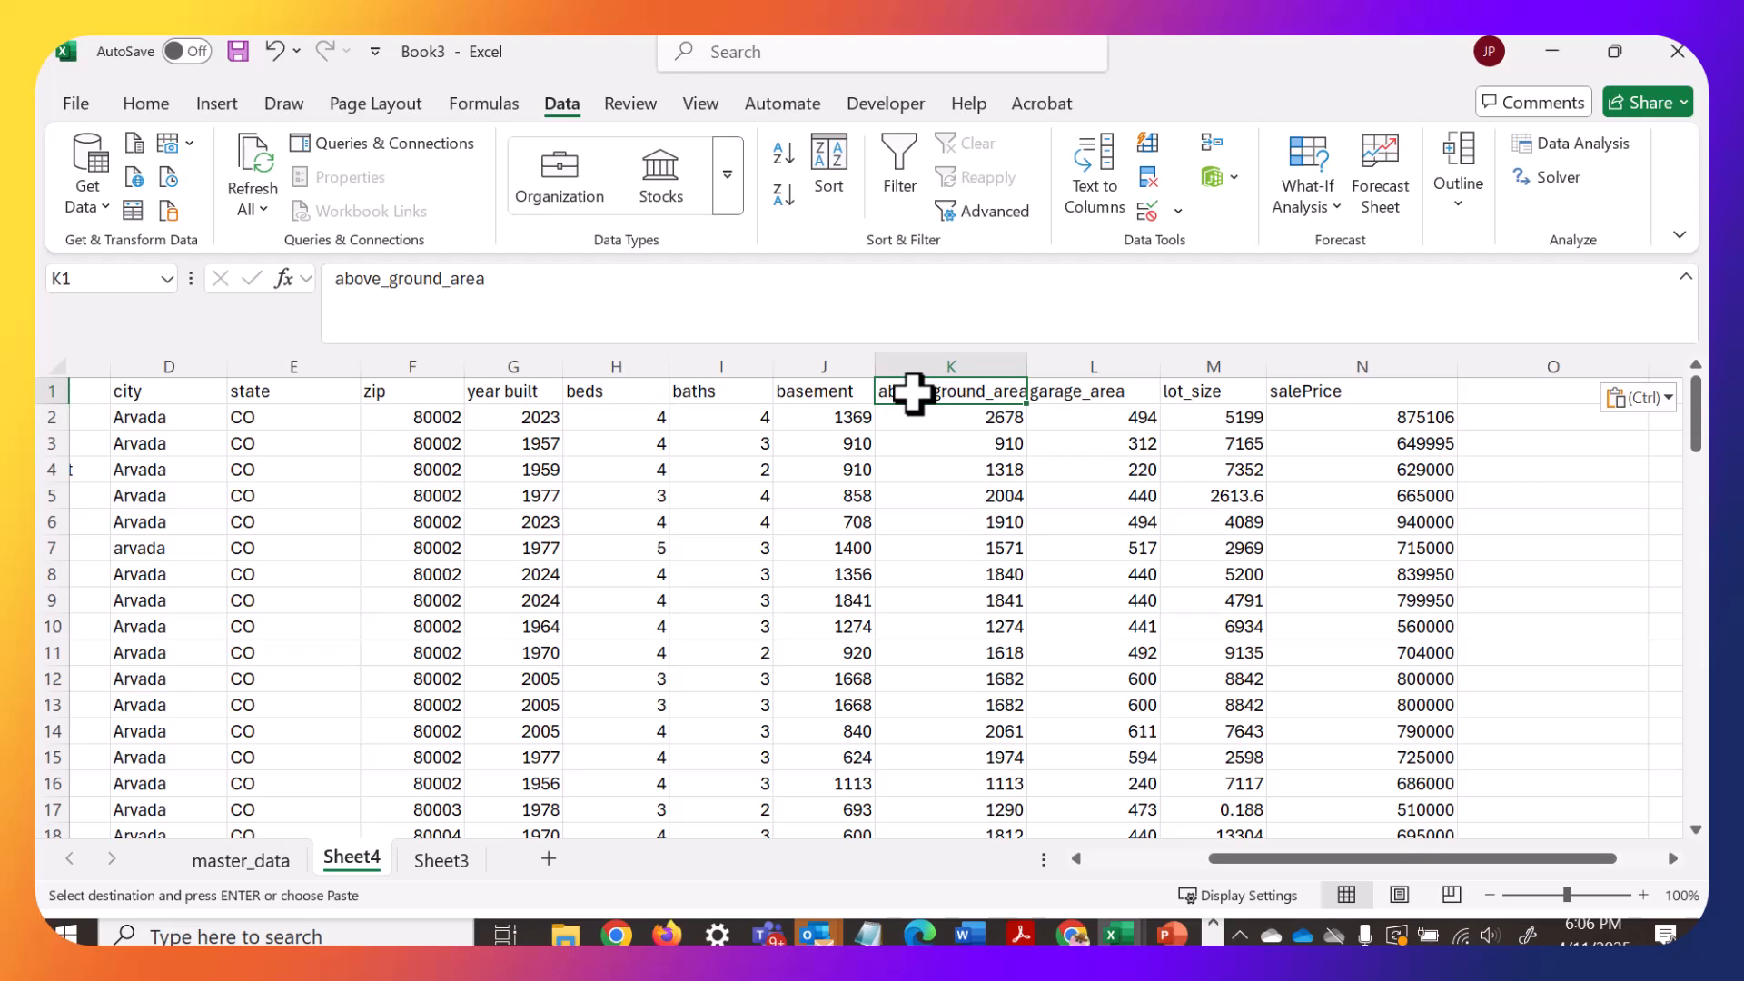
{"action": "right_click", "coordinate": [373, 848]}
{"action": "left_click", "coordinate": [450, 512]}
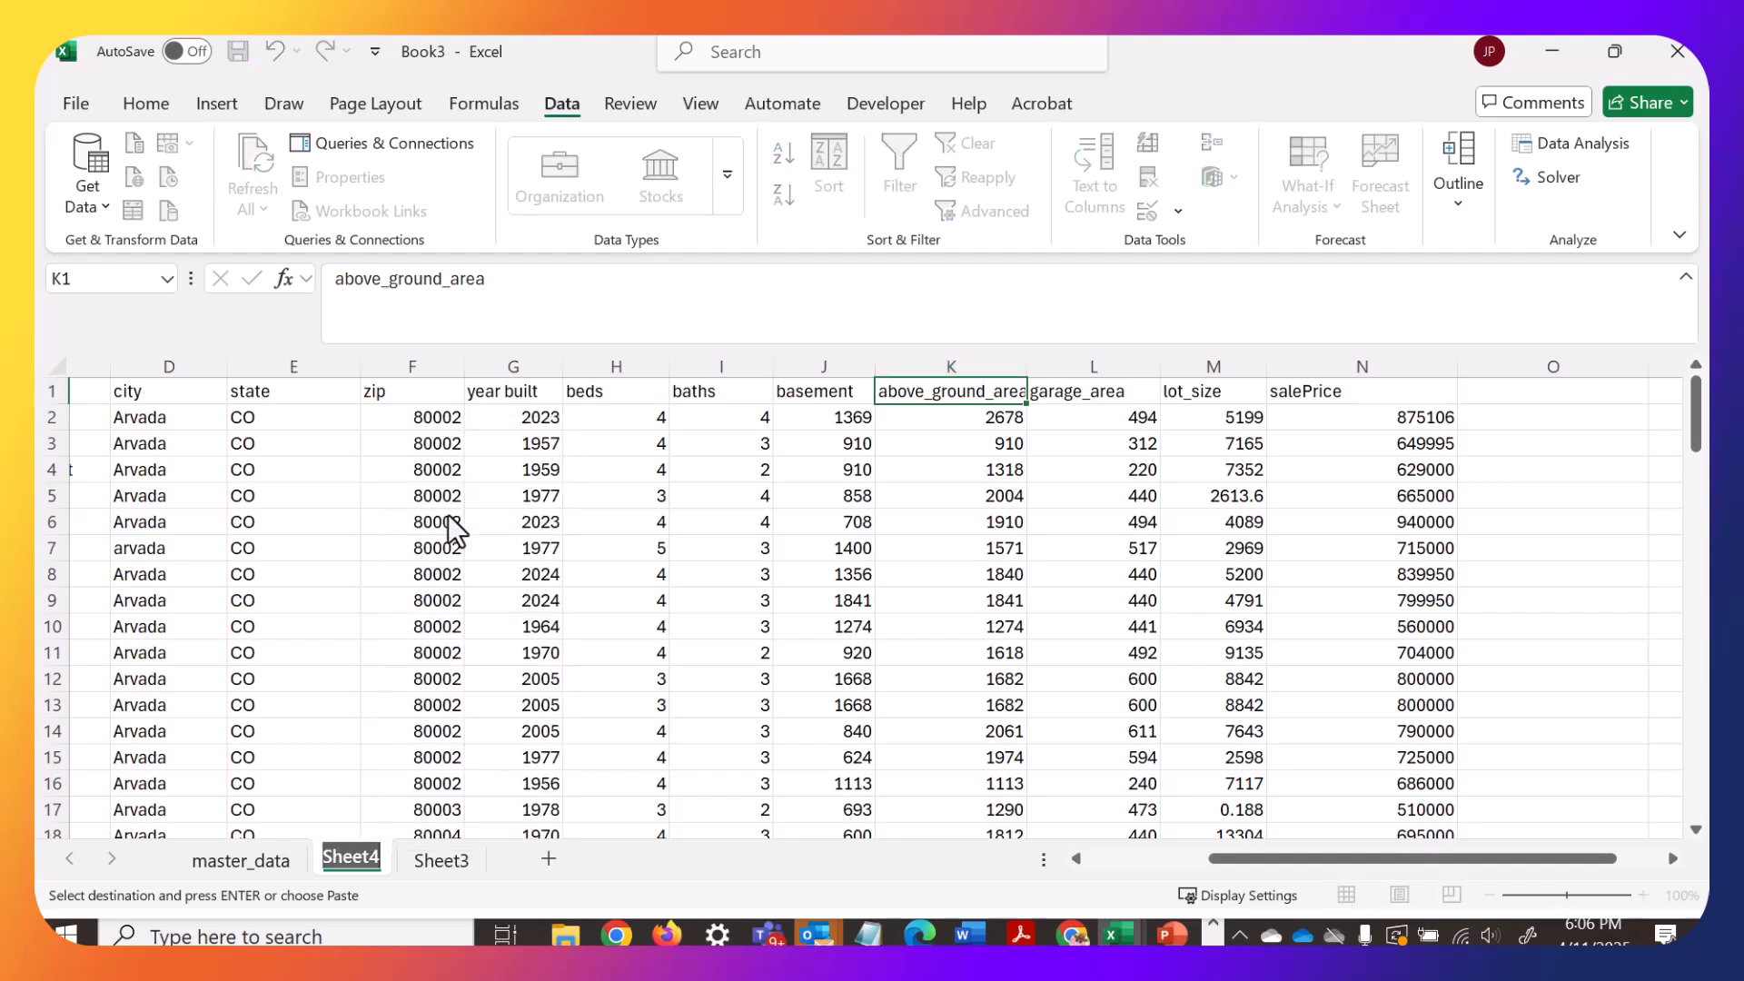
{"action": "type", "text": "data"}
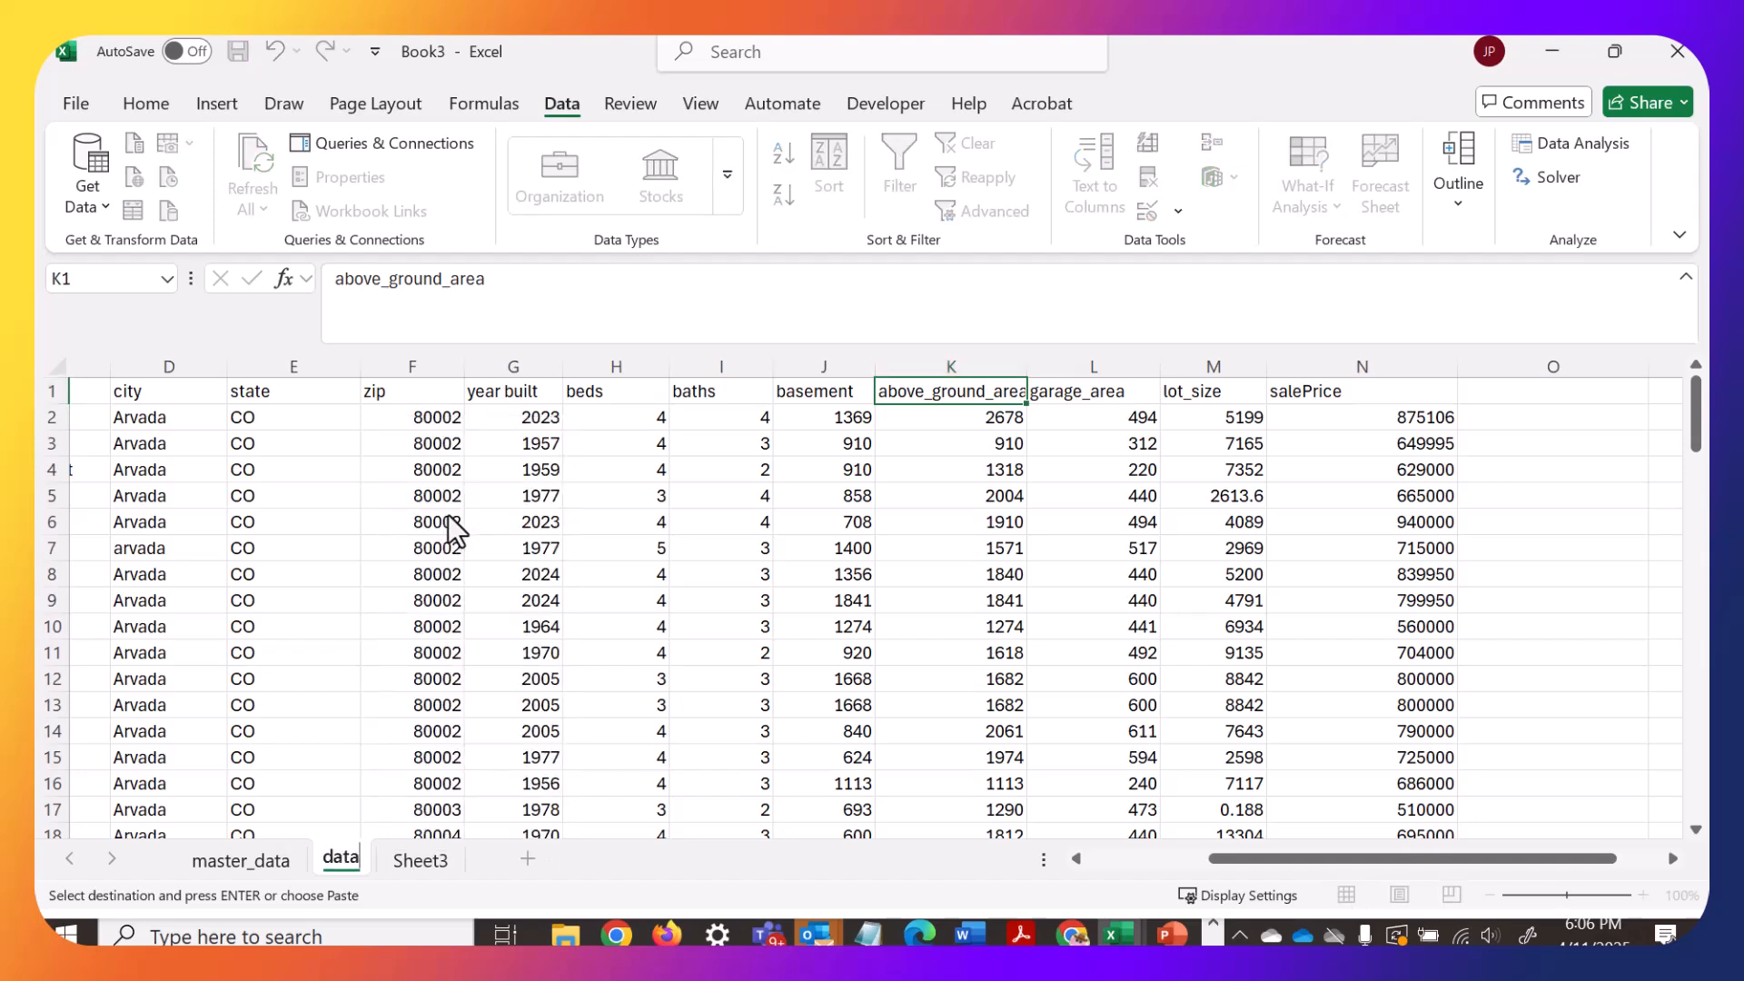
{"action": "type", "text": "_basemen"}
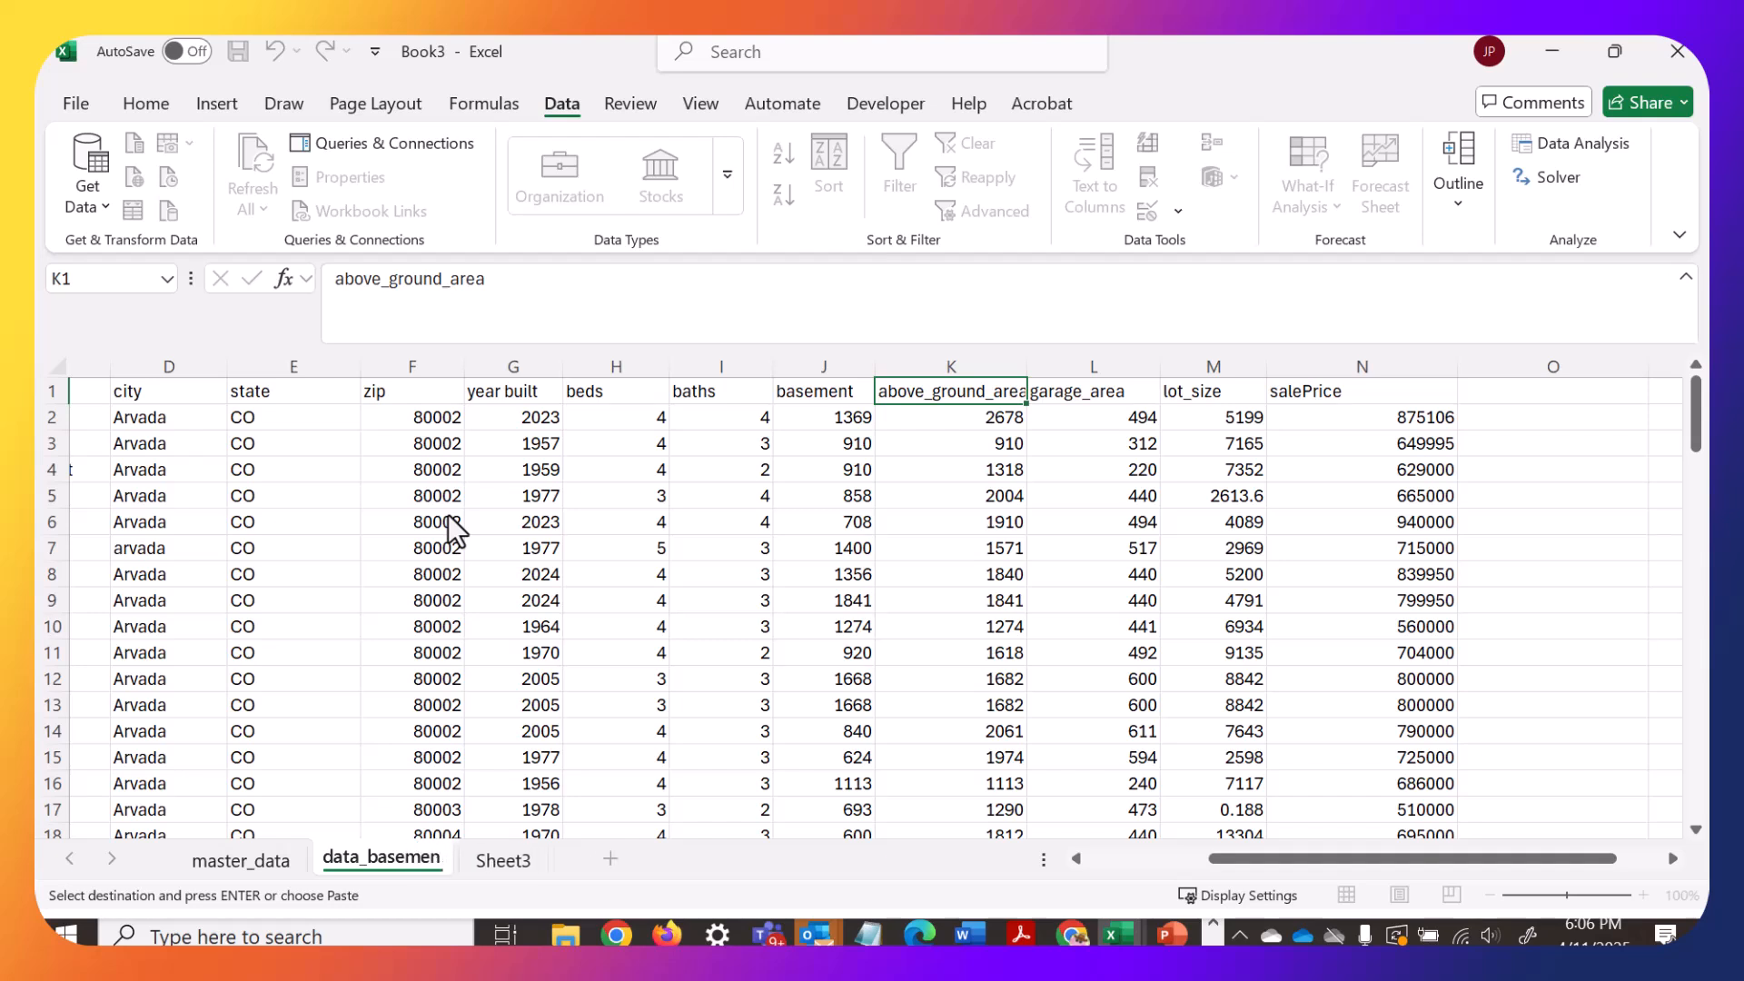
{"action": "type", "text": "t_abo"}
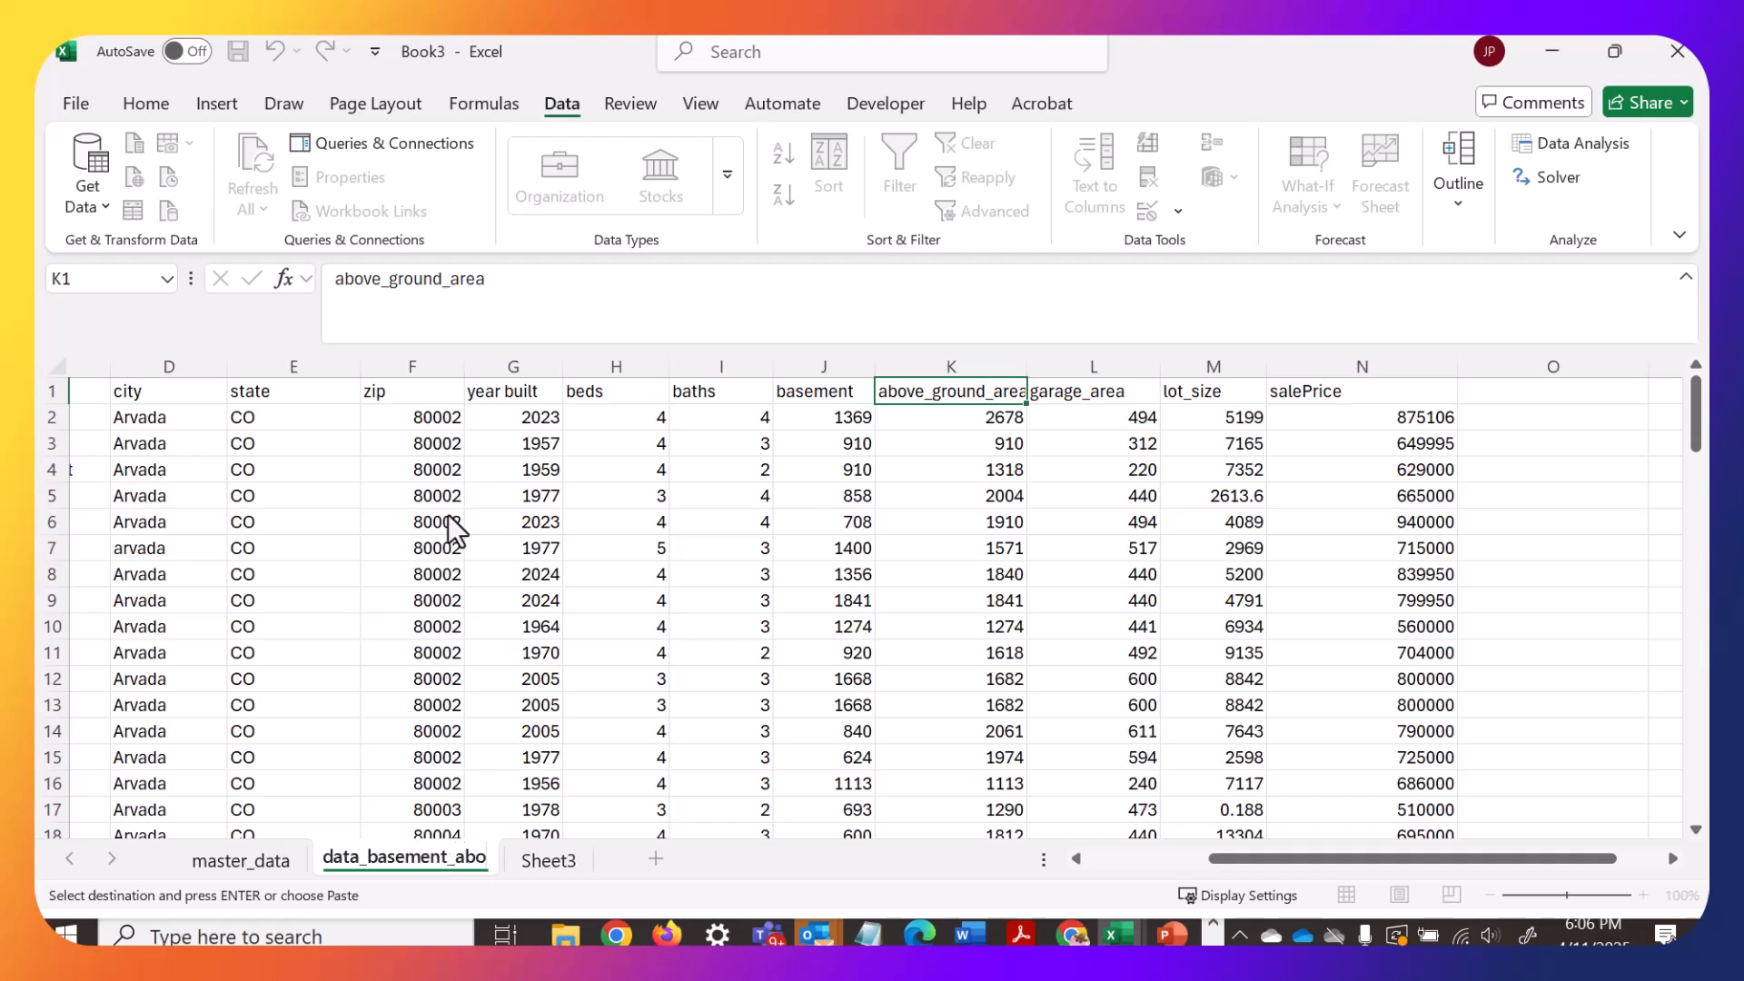
{"action": "key", "text": "BackSpace"}
{"action": "type", "text": "vGrnd"}
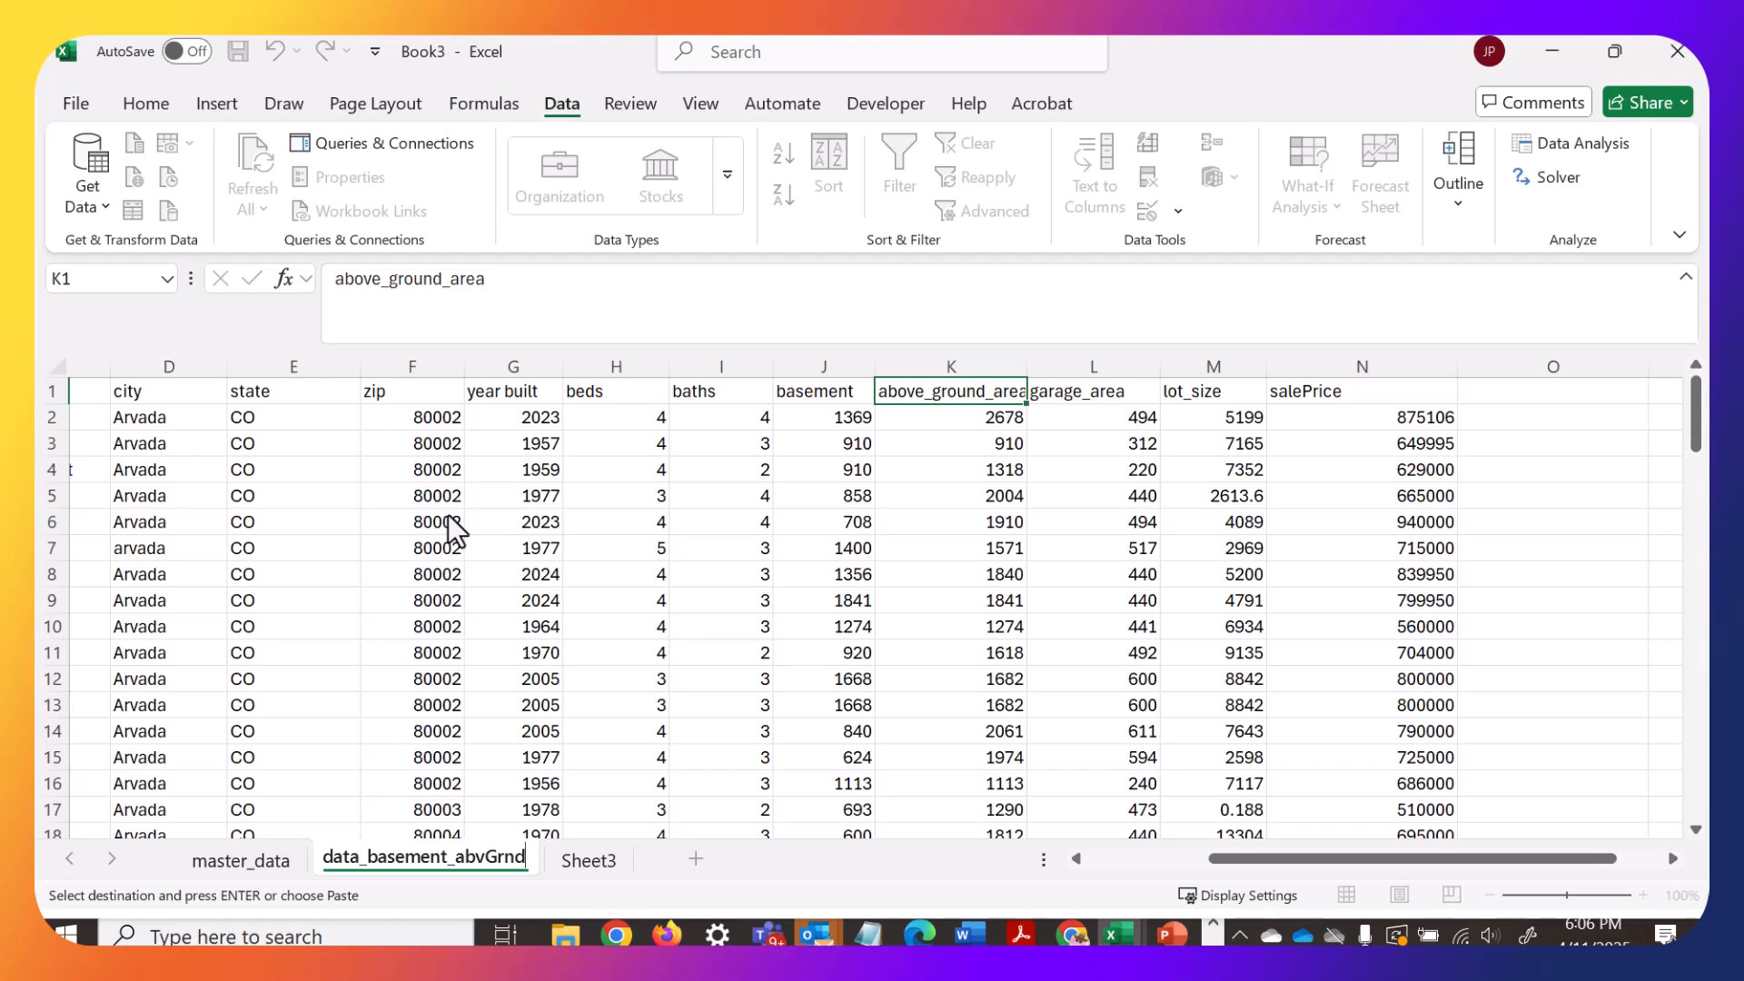
{"action": "key", "text": "Return"}
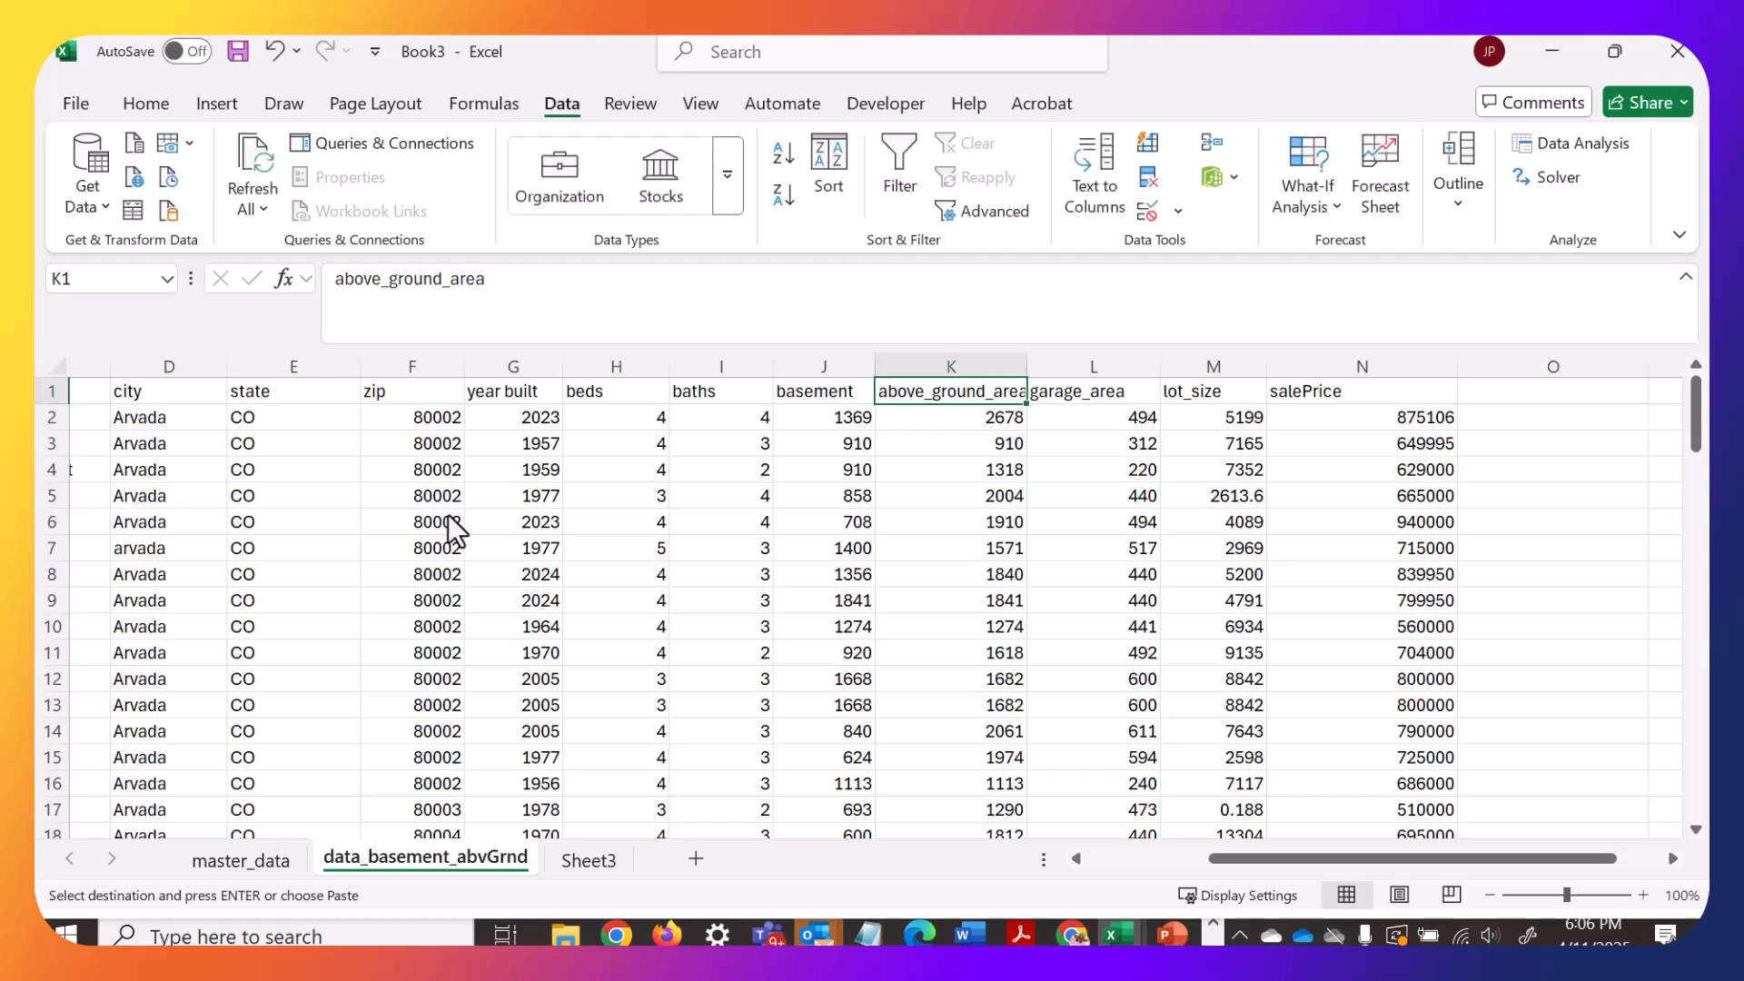
Delete columns A through I, from the blank column to baths, on the data_basement_abvGrnd sheet.
{"action": "left_click_drag", "start_coordinate": [1360, 857], "coordinate": [1196, 850]}
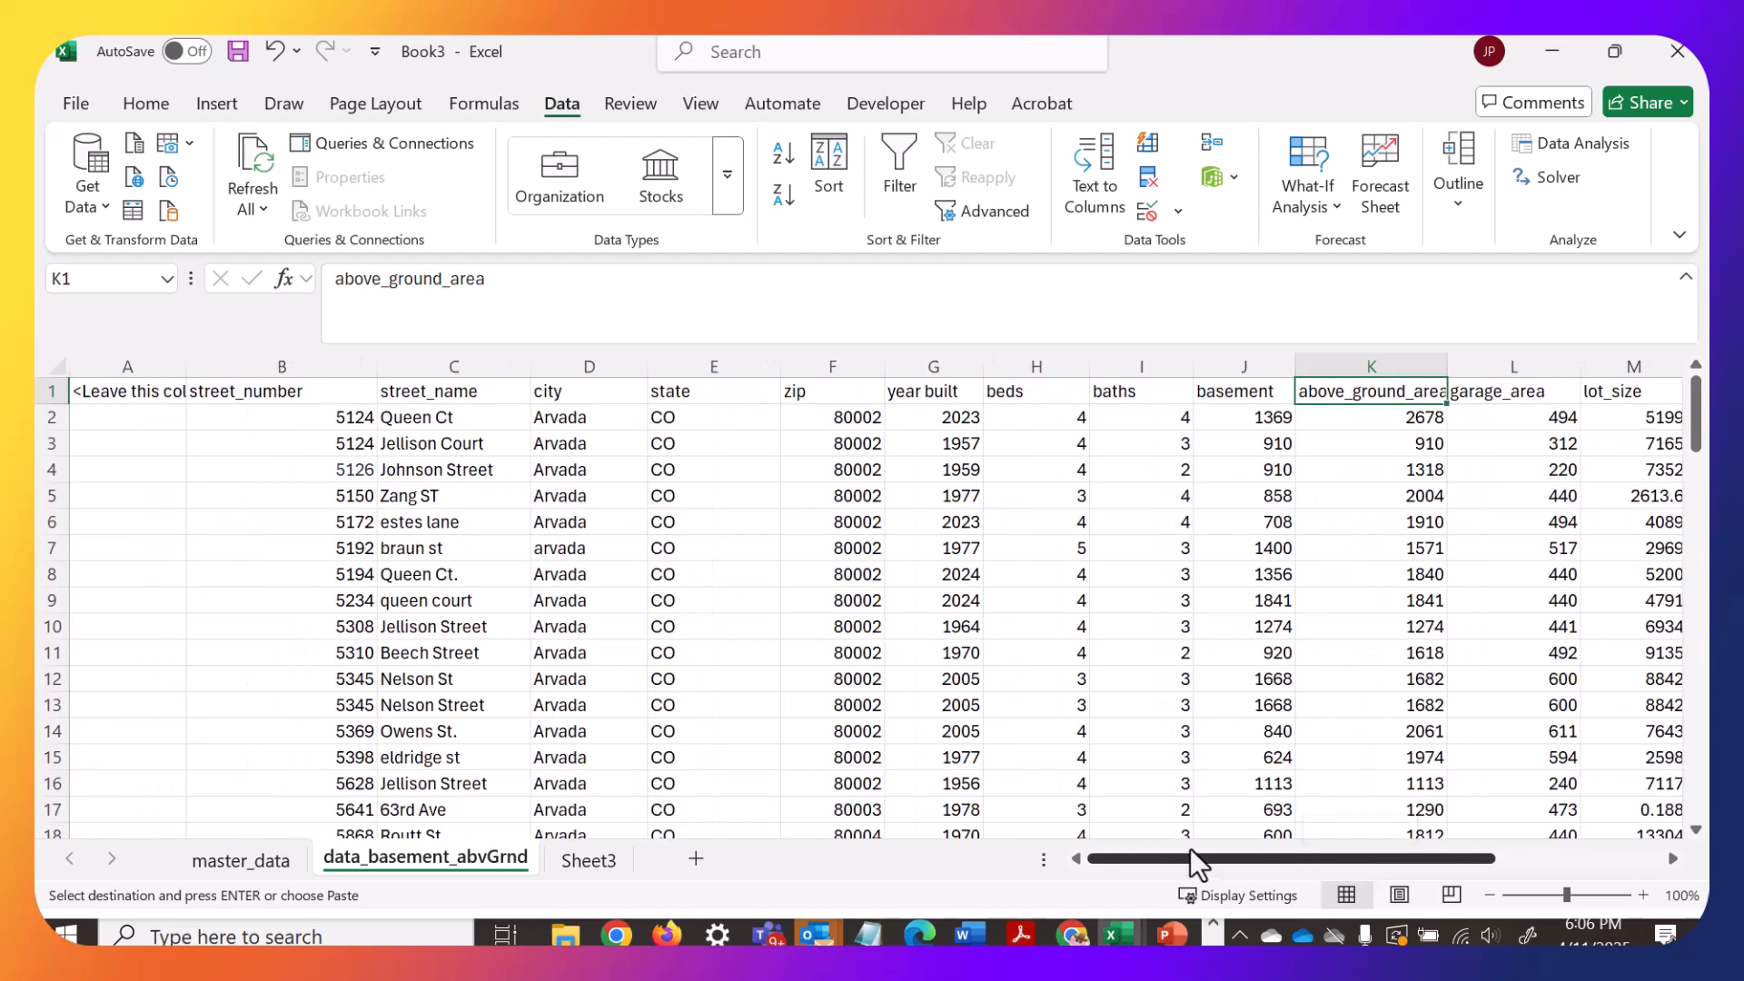
{"action": "left_click", "coordinate": [139, 368]}
{"action": "left_click_drag", "start_coordinate": [139, 368], "coordinate": [1141, 356]}
{"action": "right_click", "coordinate": [1142, 356]}
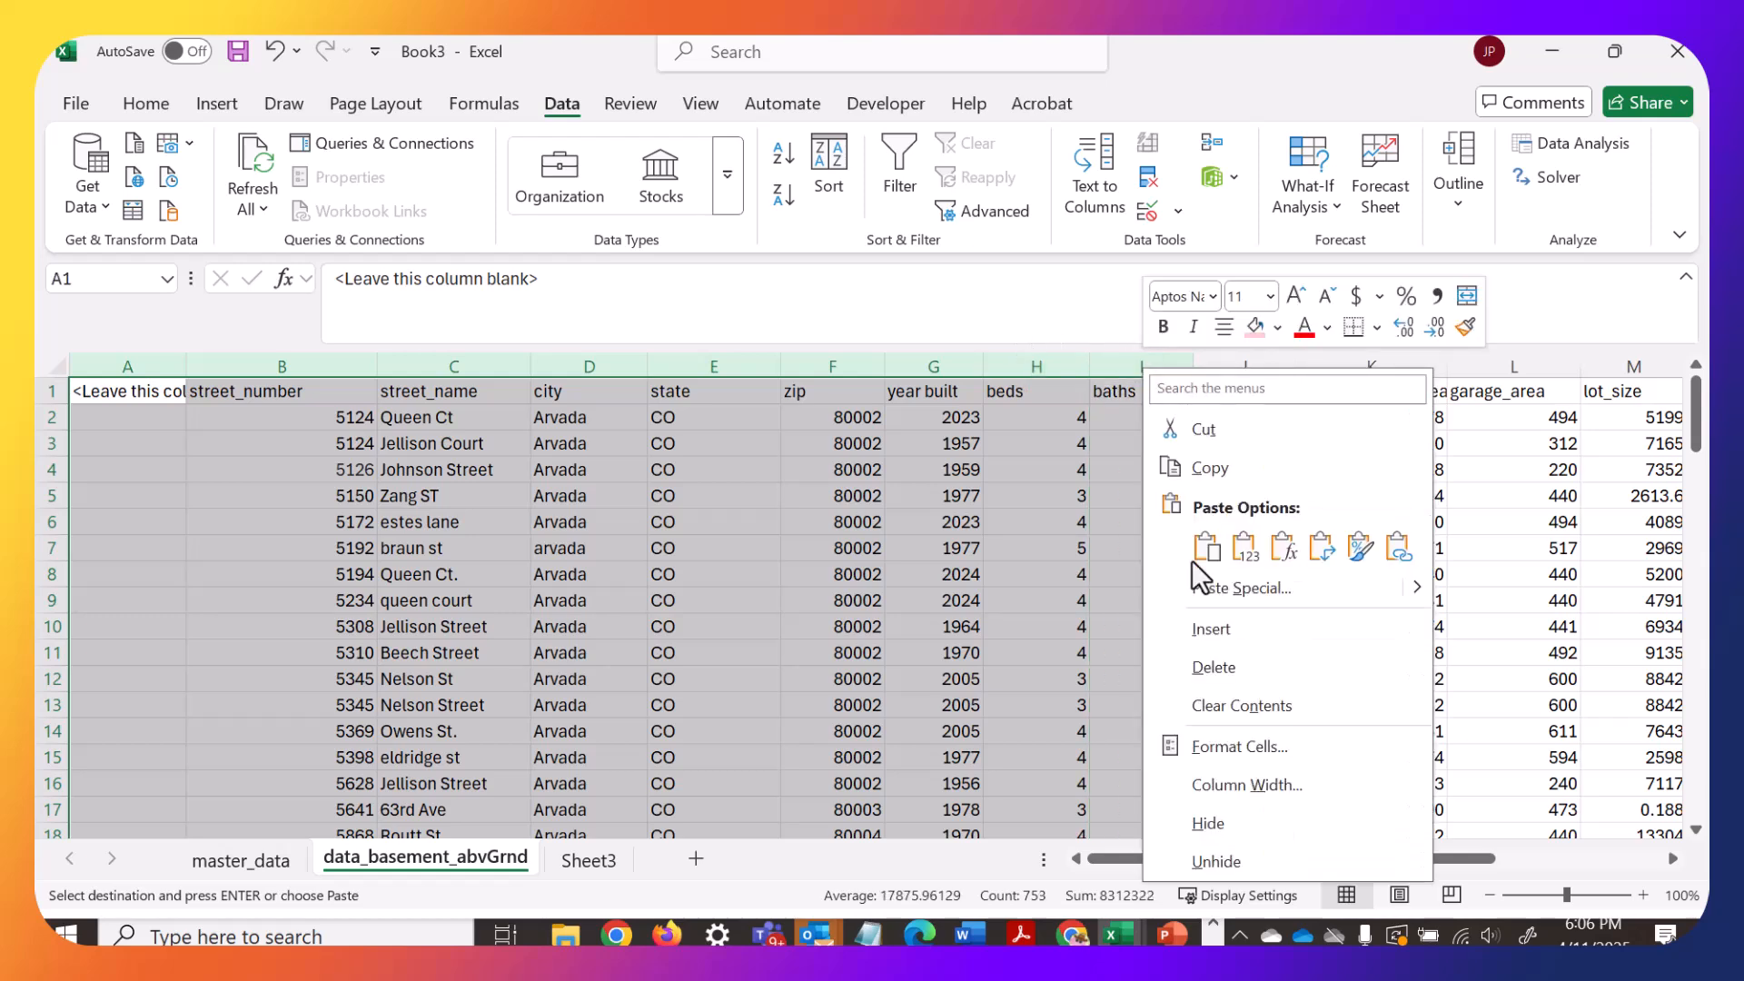
{"action": "left_click", "coordinate": [1199, 667]}
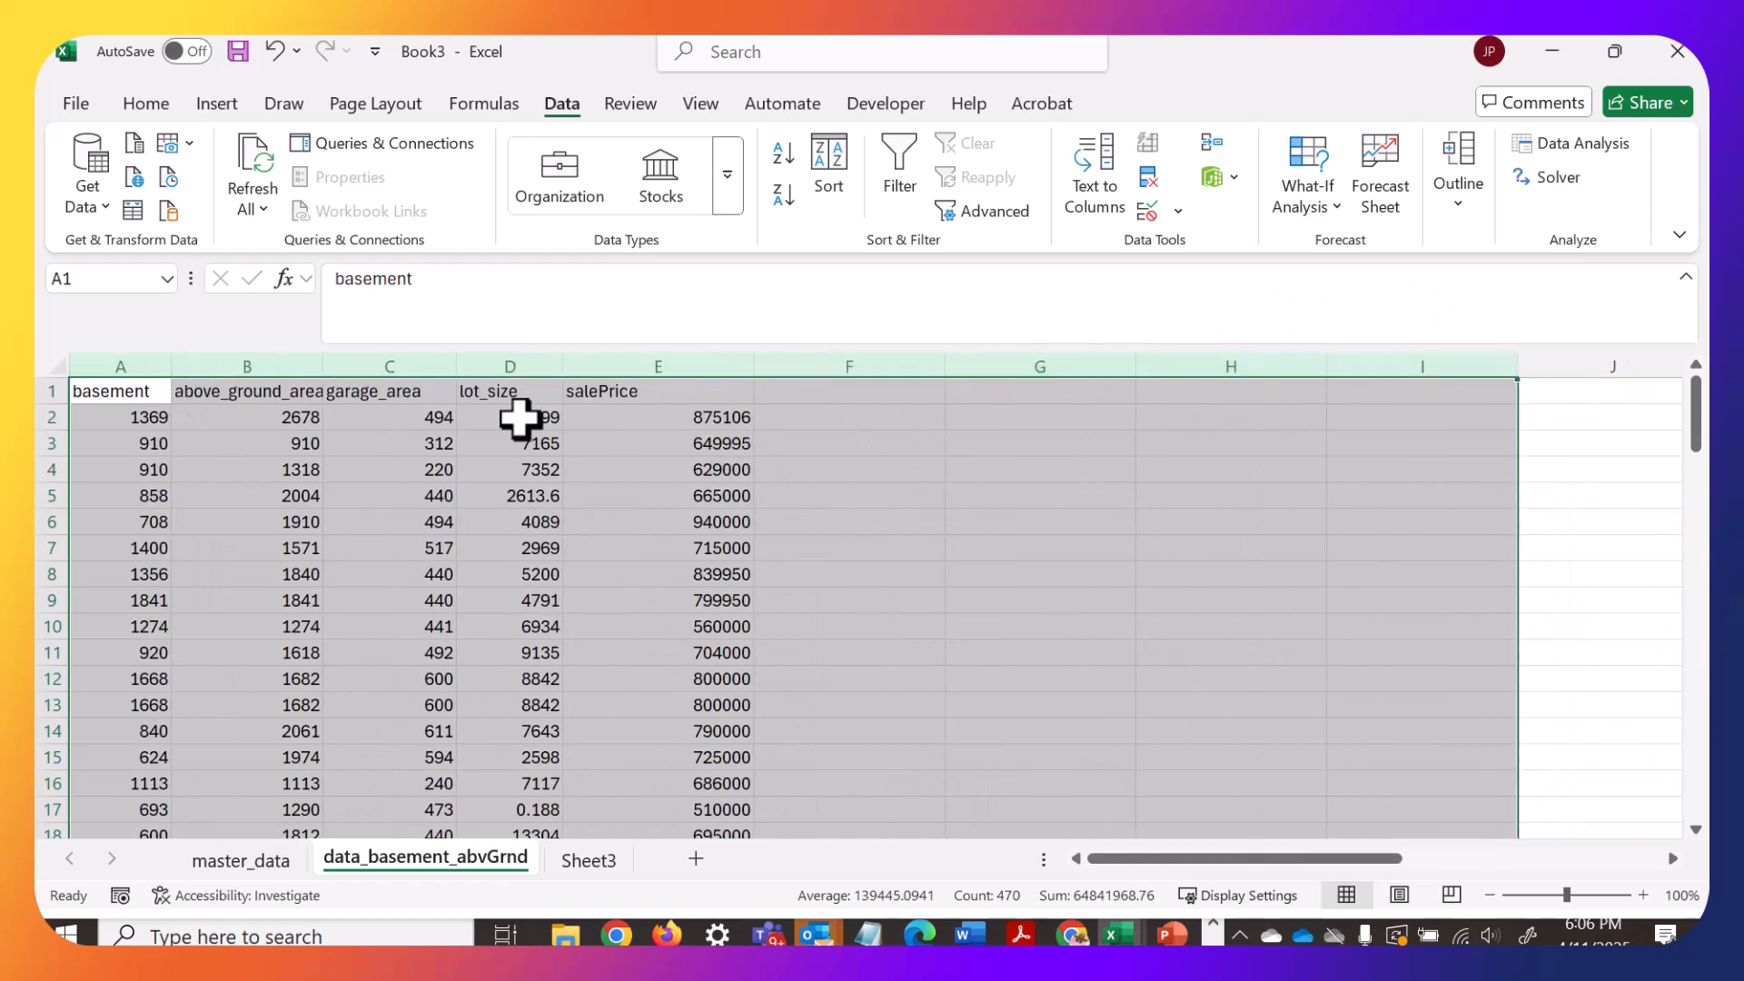
{"action": "left_click", "coordinate": [363, 393]}
{"action": "left_click", "coordinate": [421, 360]}
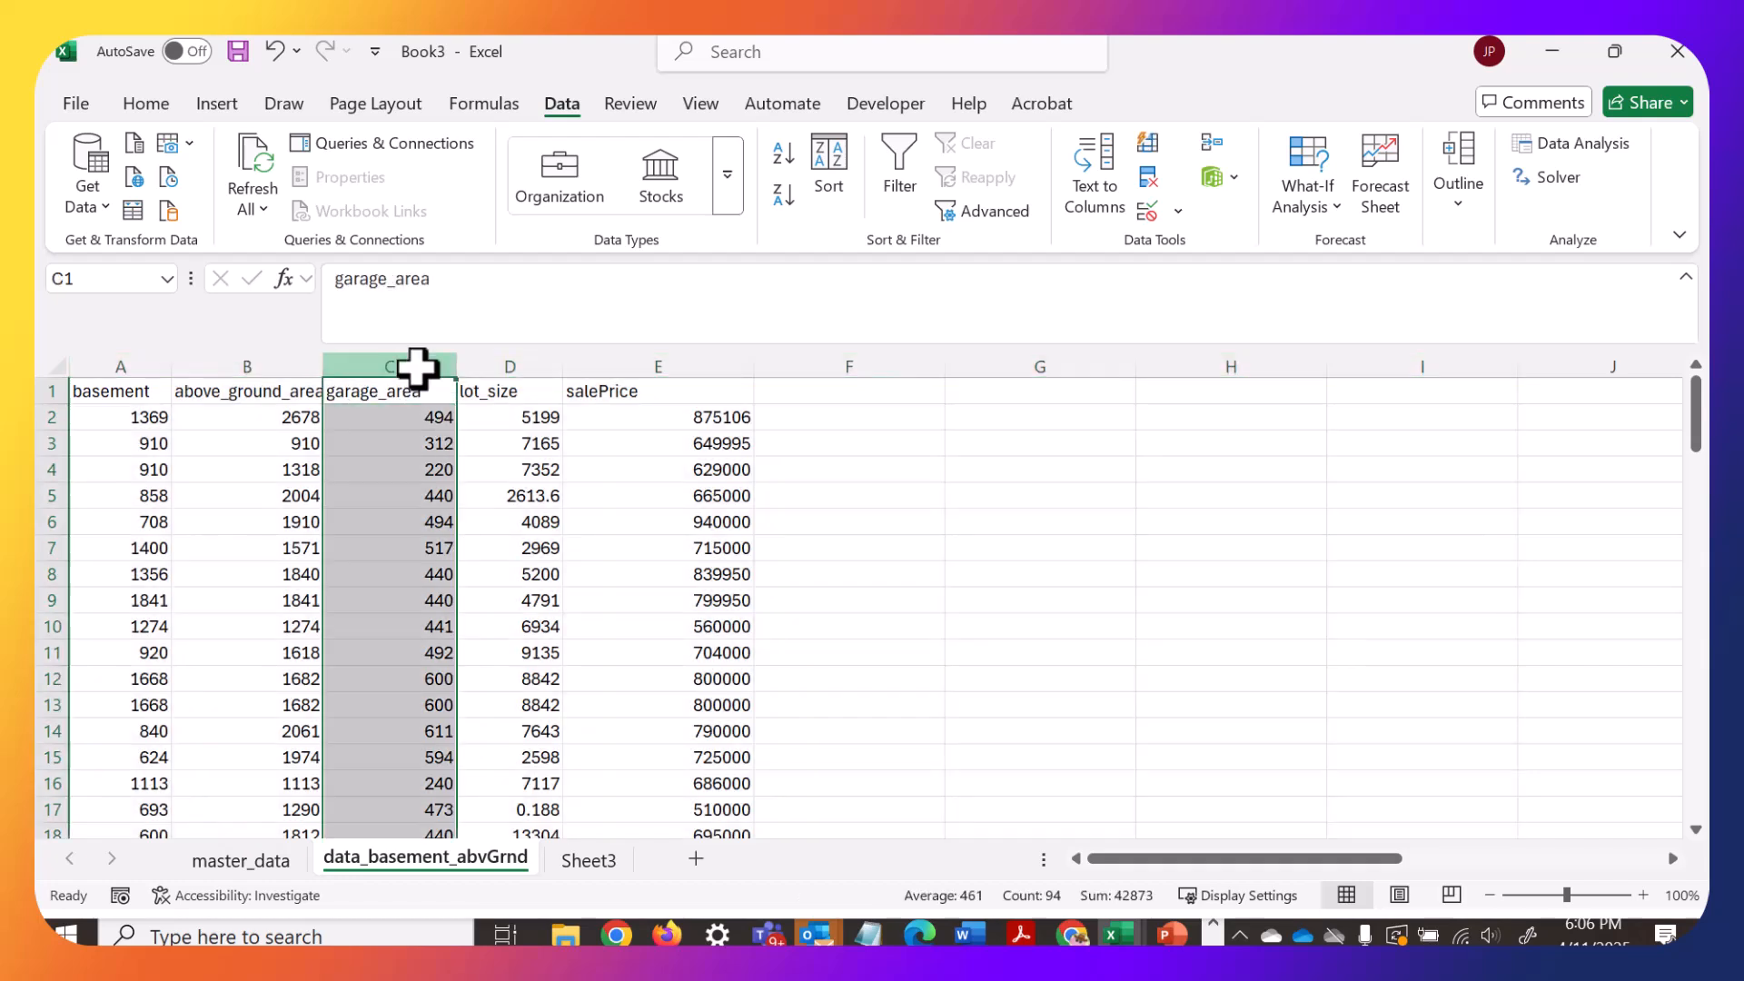
{"action": "left_click", "coordinate": [500, 354], "text": "shift"}
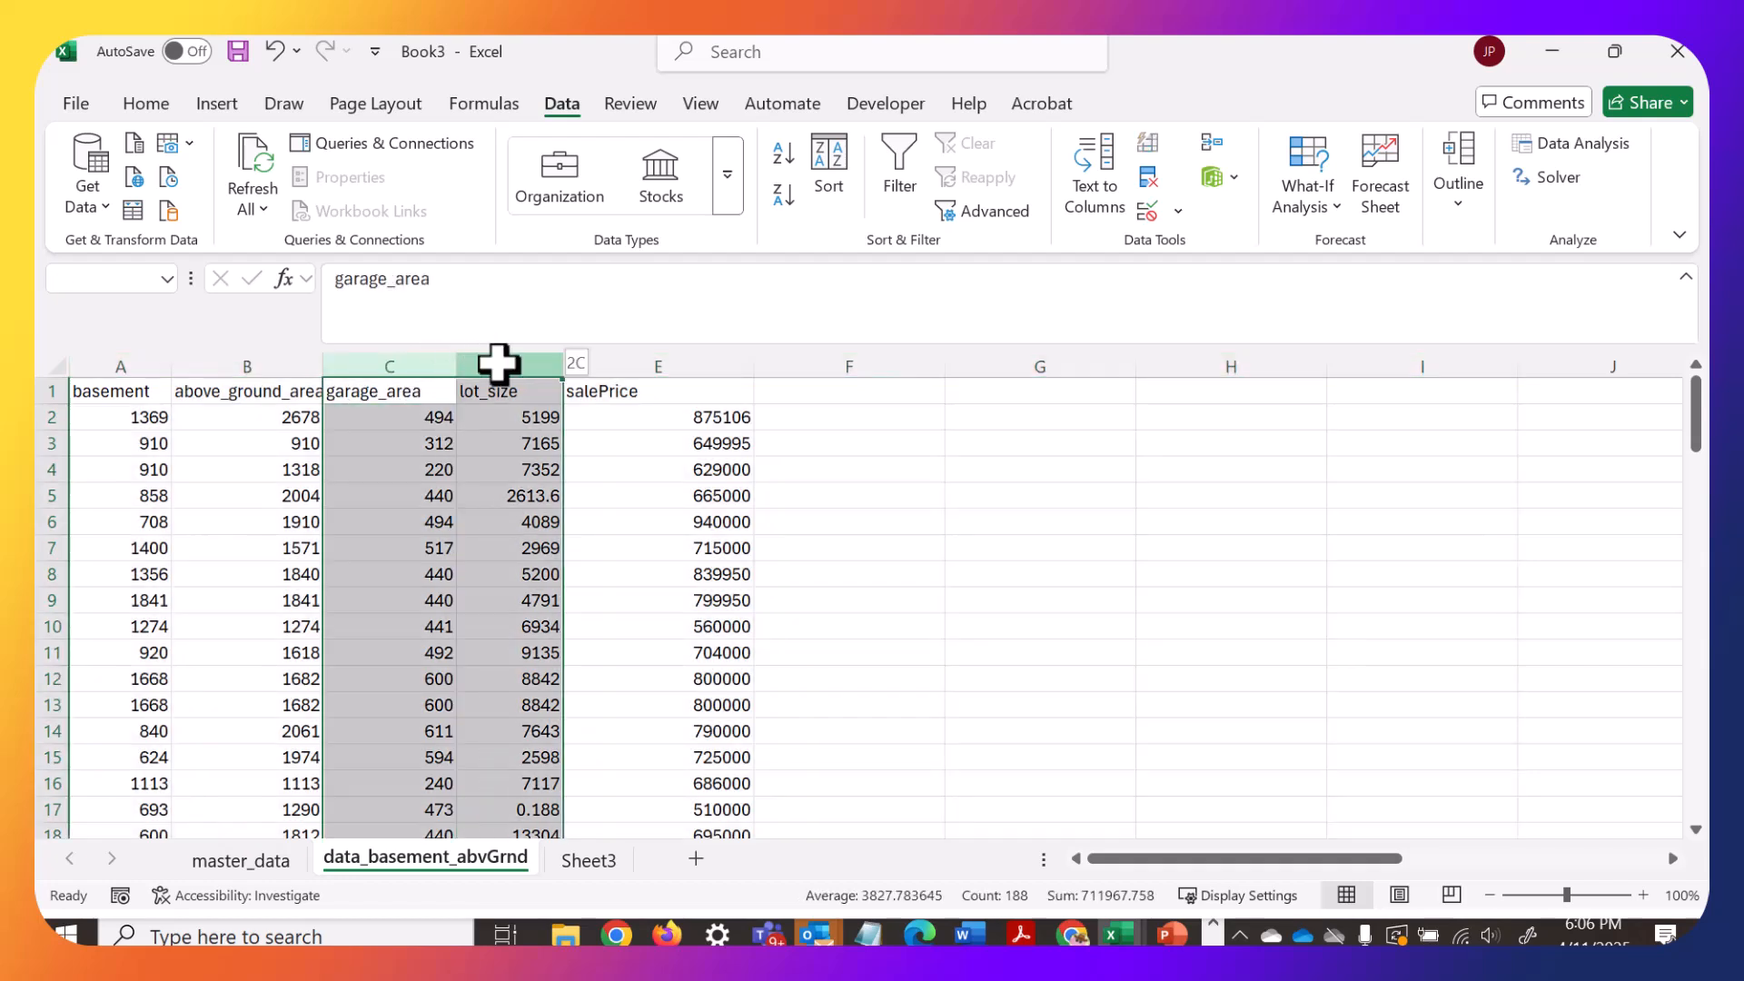
{"action": "right_click", "coordinate": [504, 359]}
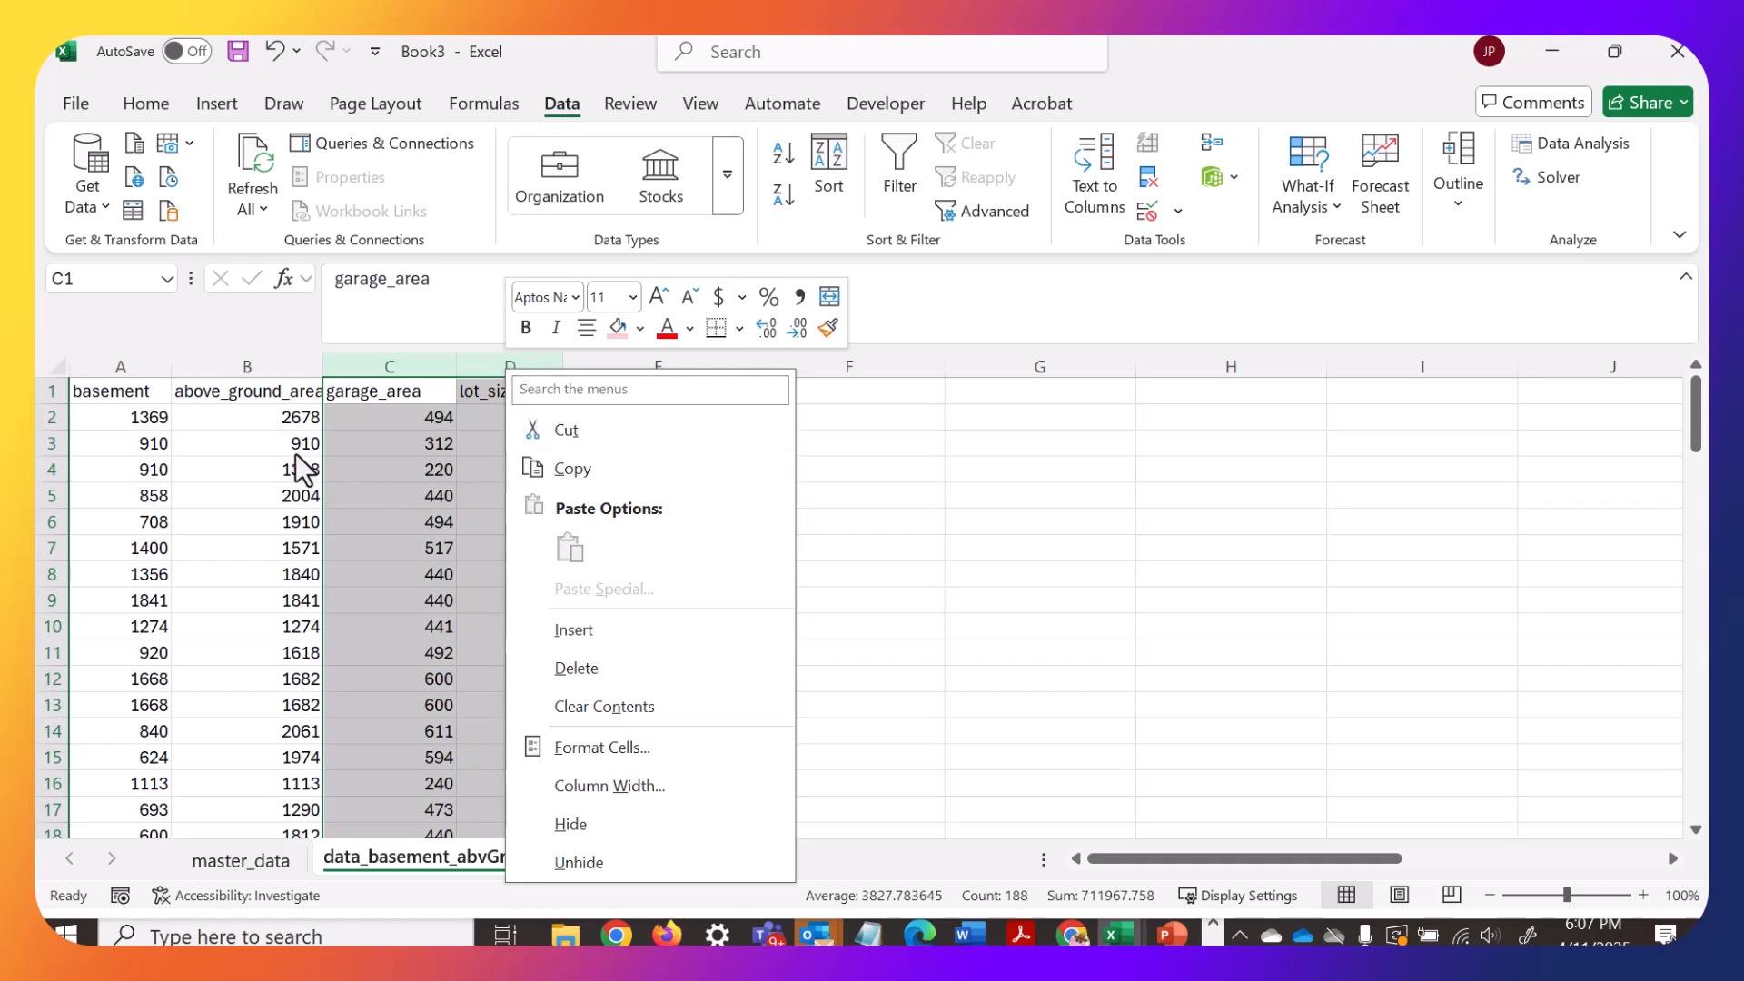
{"action": "key", "text": "Escape"}
{"action": "left_click", "coordinate": [343, 445]}
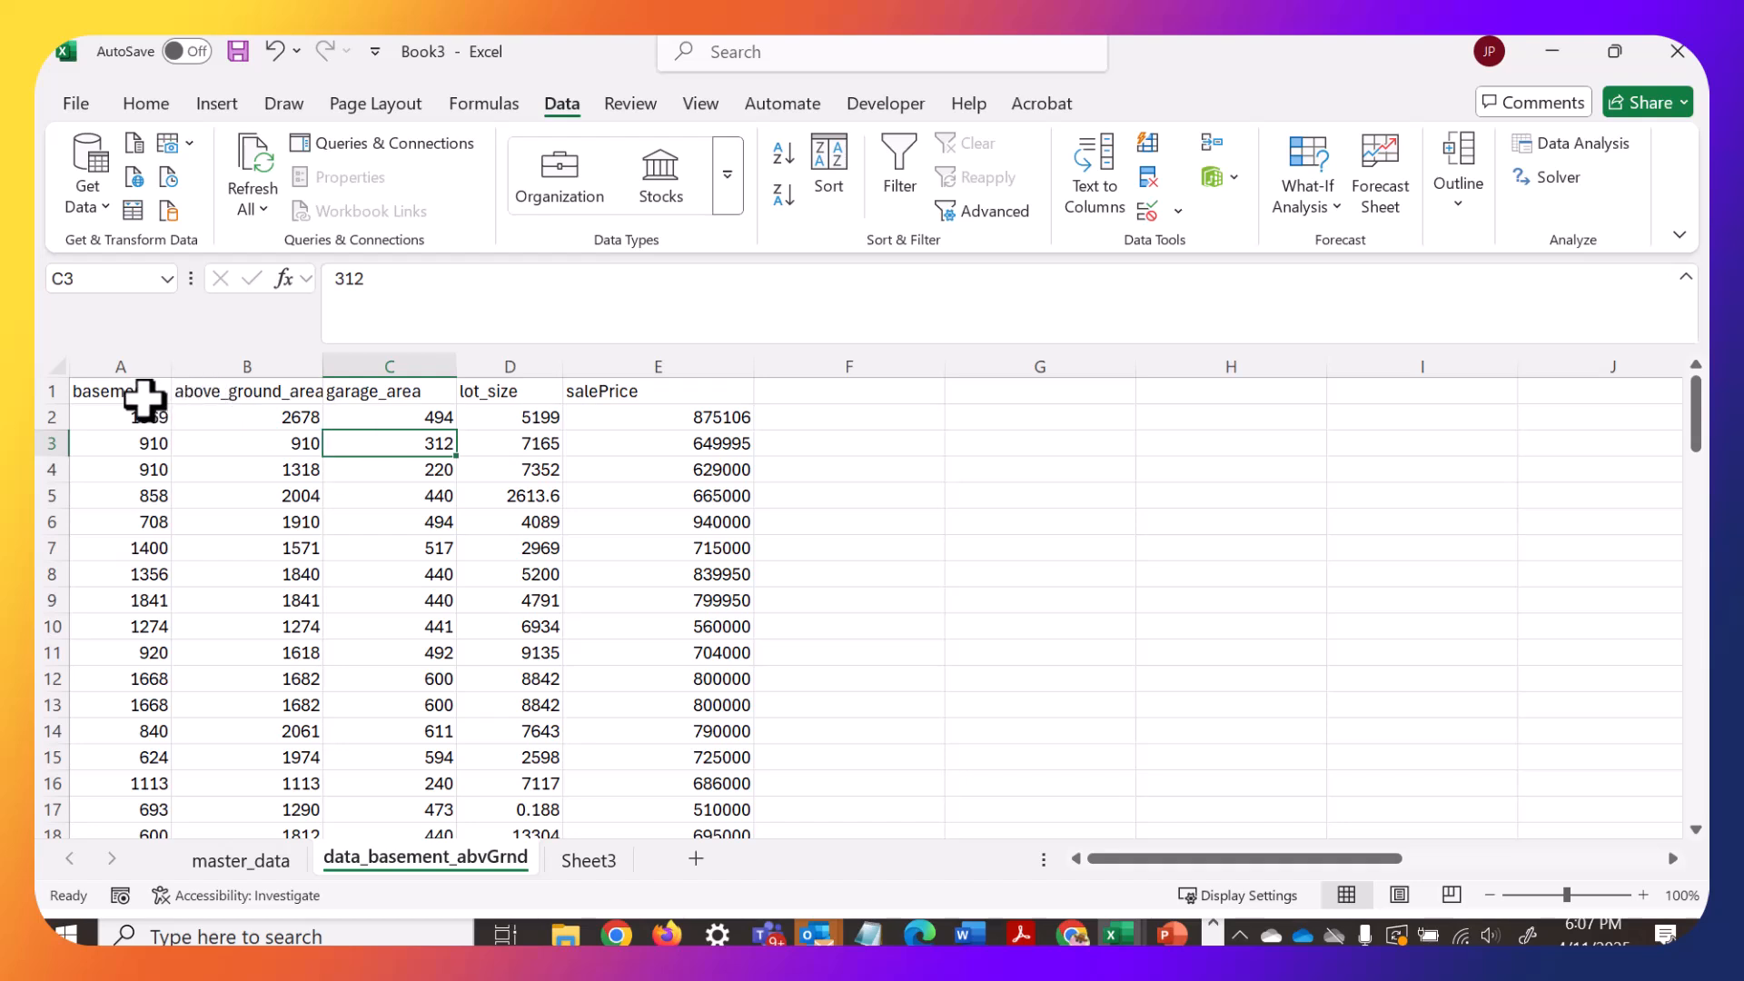
Fill the basement and above_ground_area columns with a light green colour.
{"action": "left_click_drag", "start_coordinate": [138, 393], "coordinate": [205, 390]}
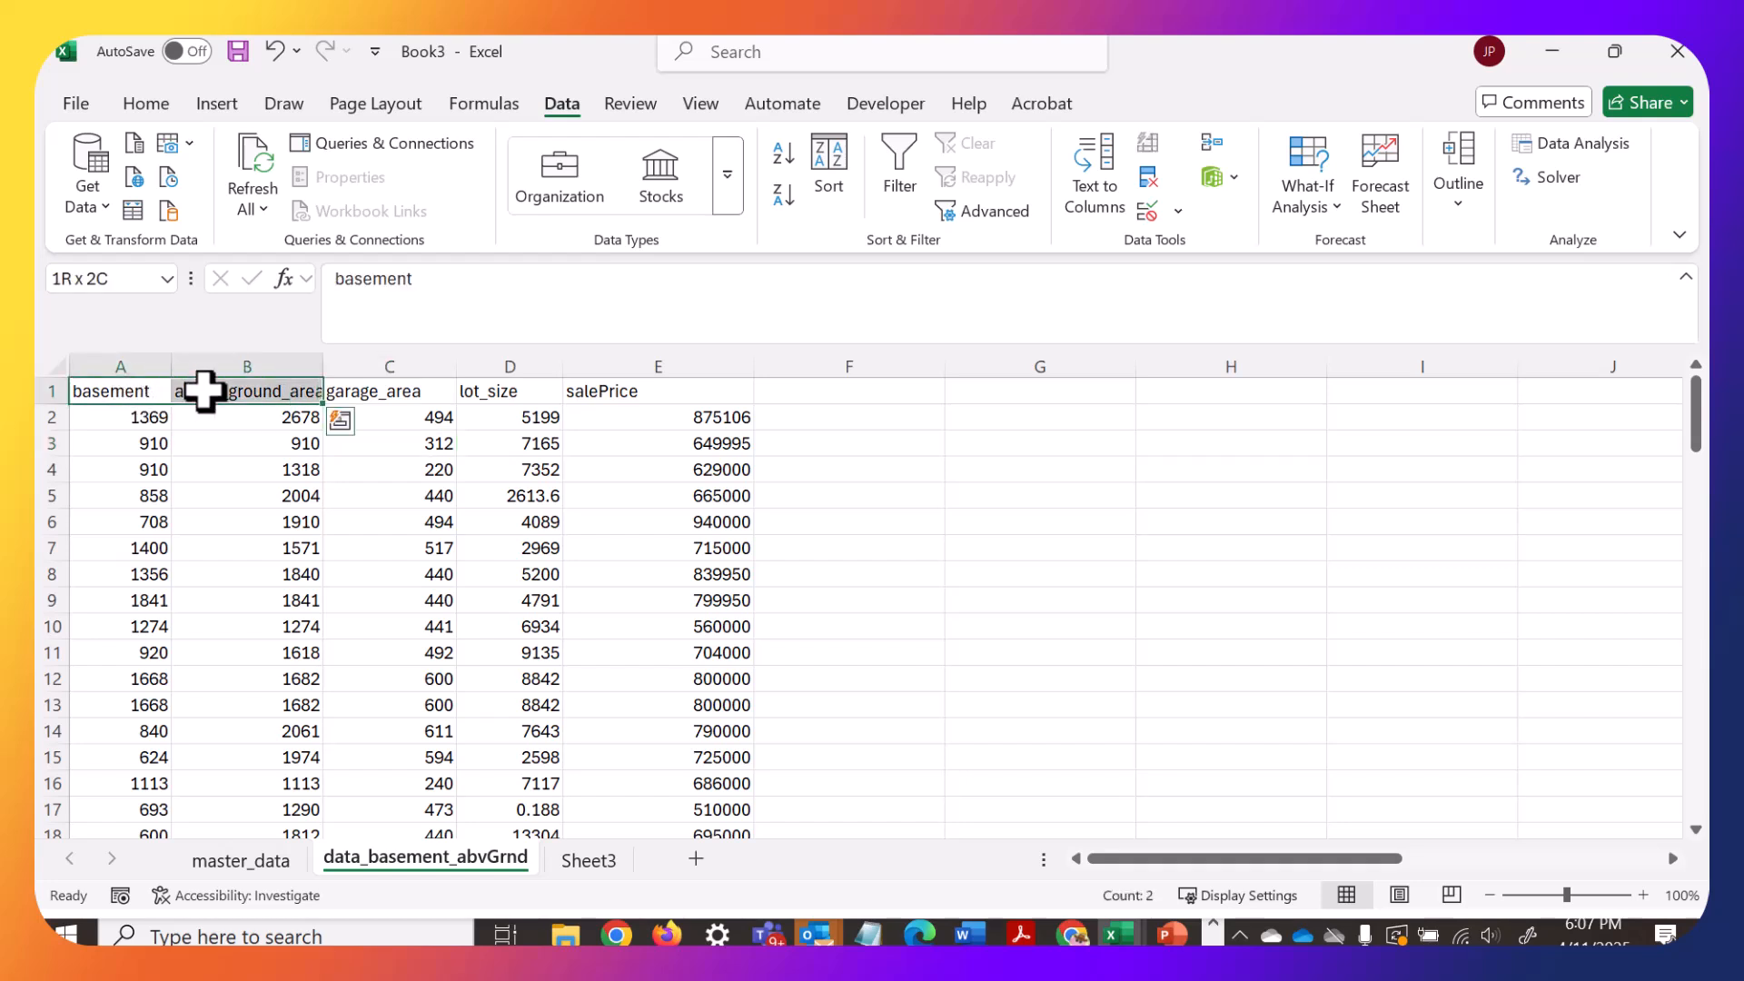
{"action": "left_click", "coordinate": [150, 366]}
{"action": "left_click_drag", "start_coordinate": [196, 366], "coordinate": [196, 366]}
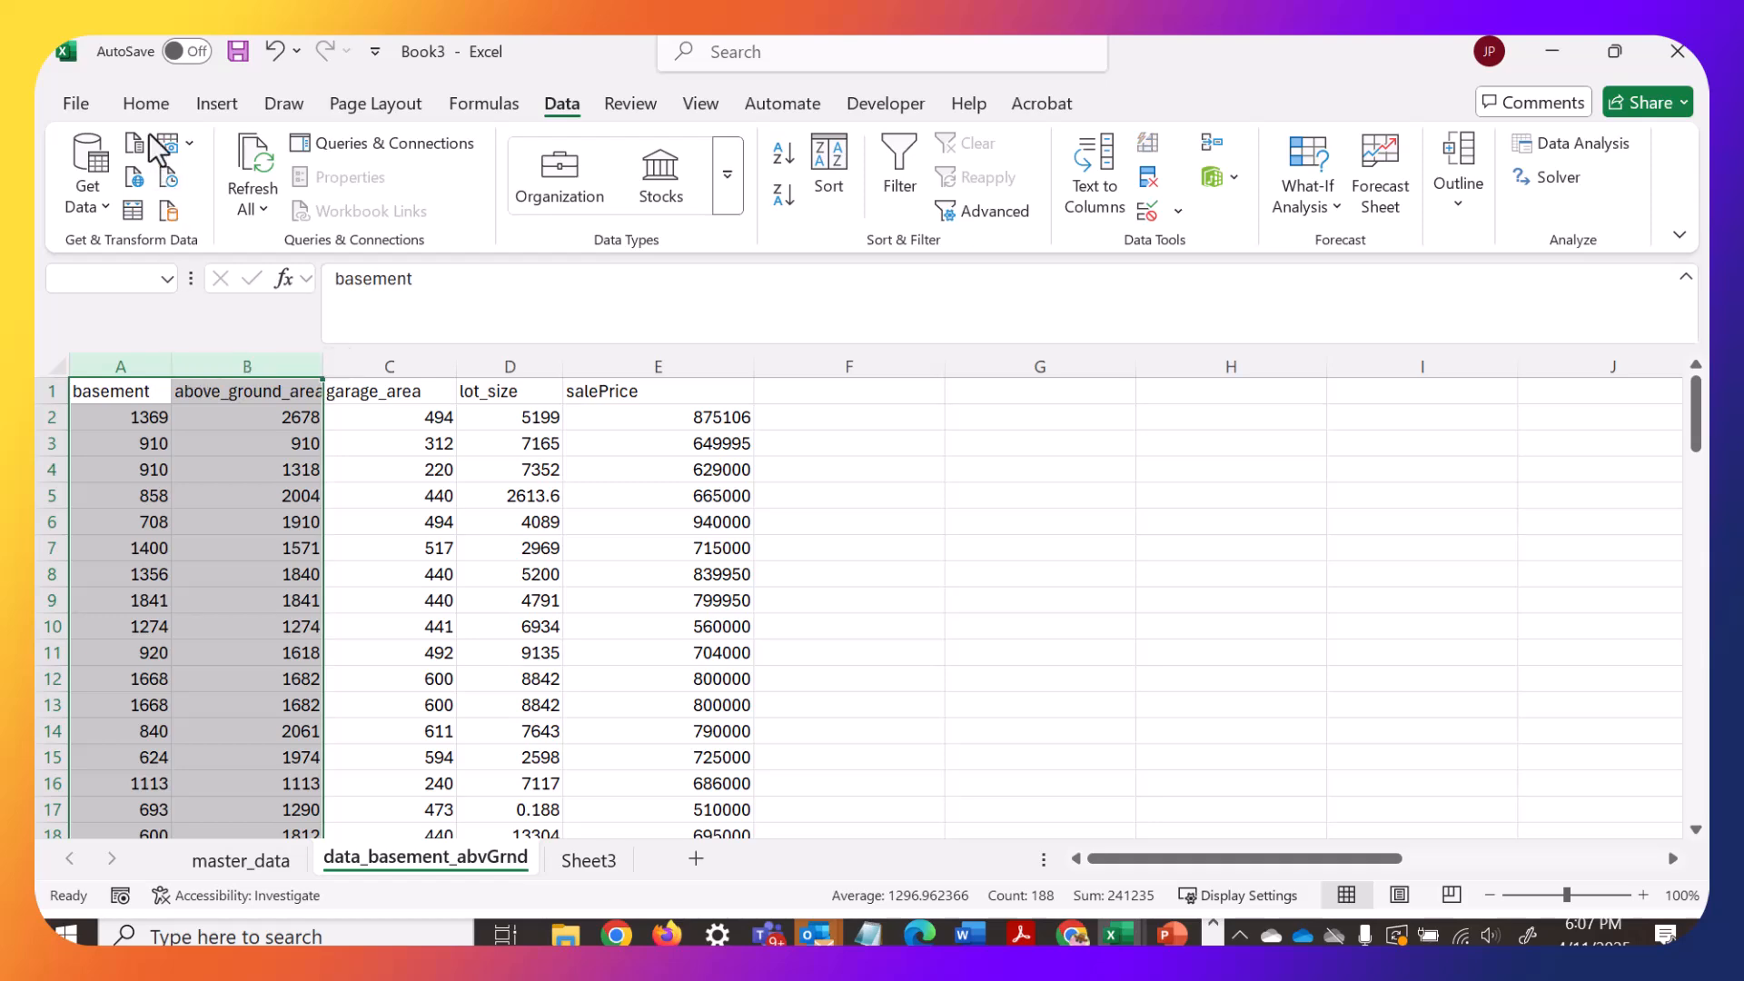
{"action": "left_click", "coordinate": [146, 103]}
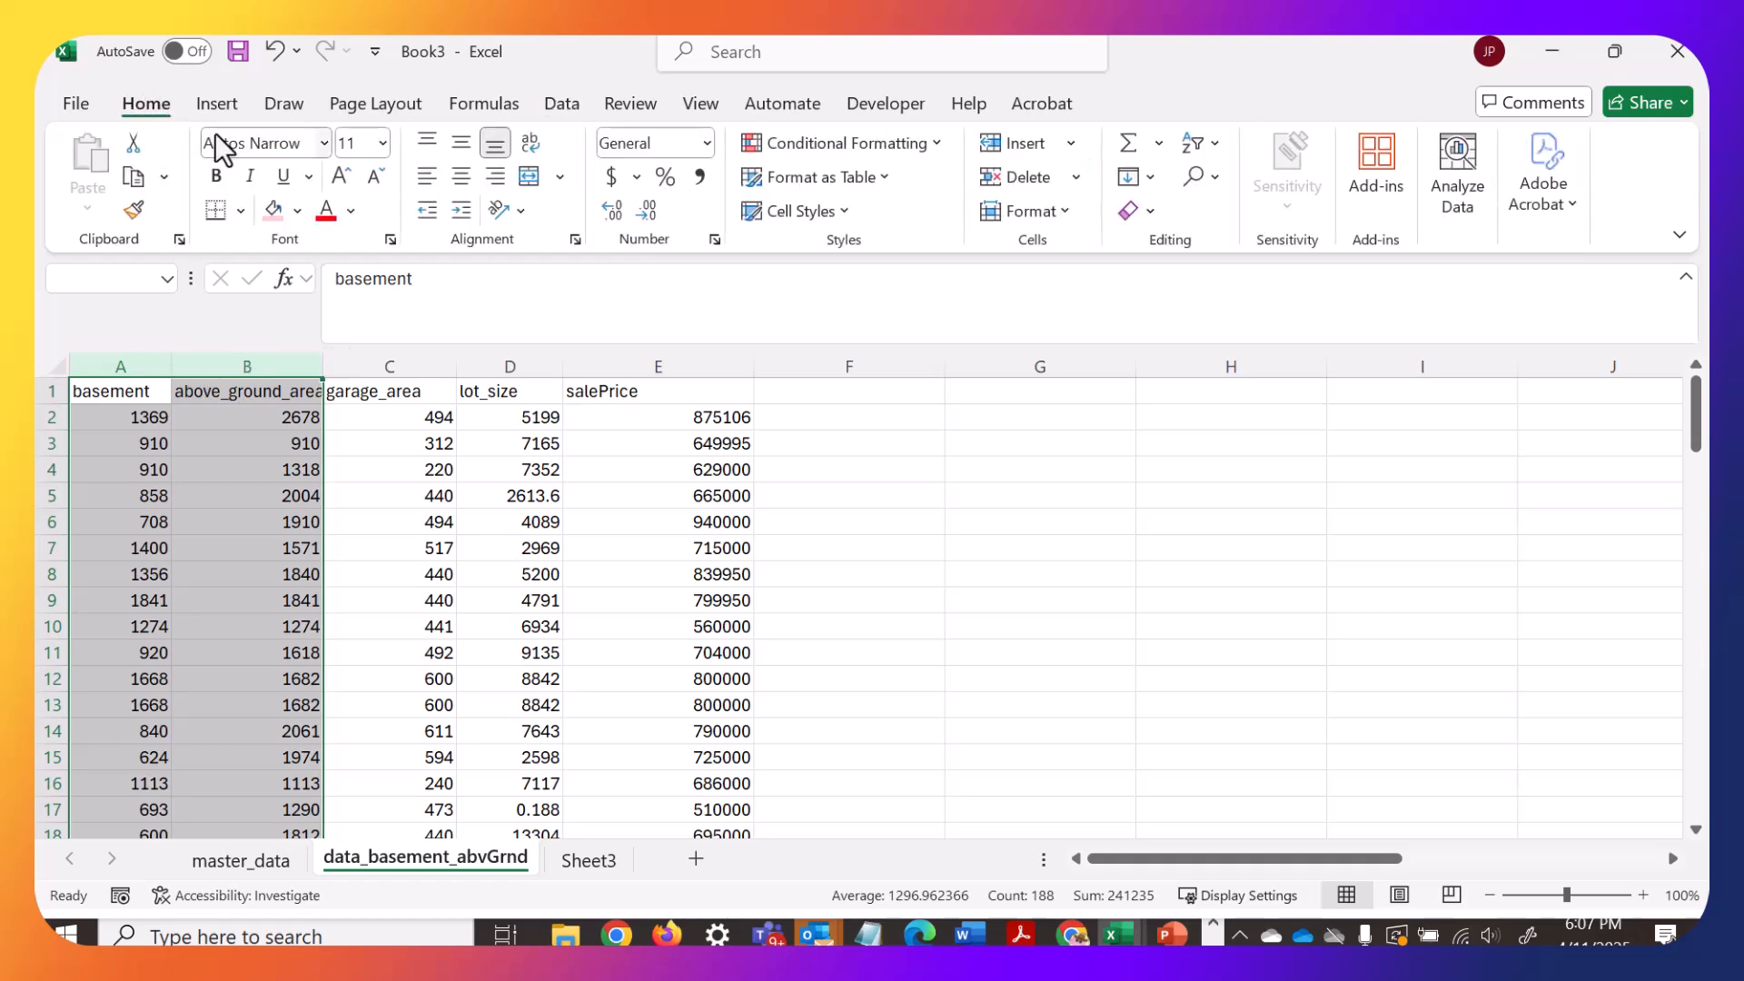
{"action": "left_click", "coordinate": [297, 216]}
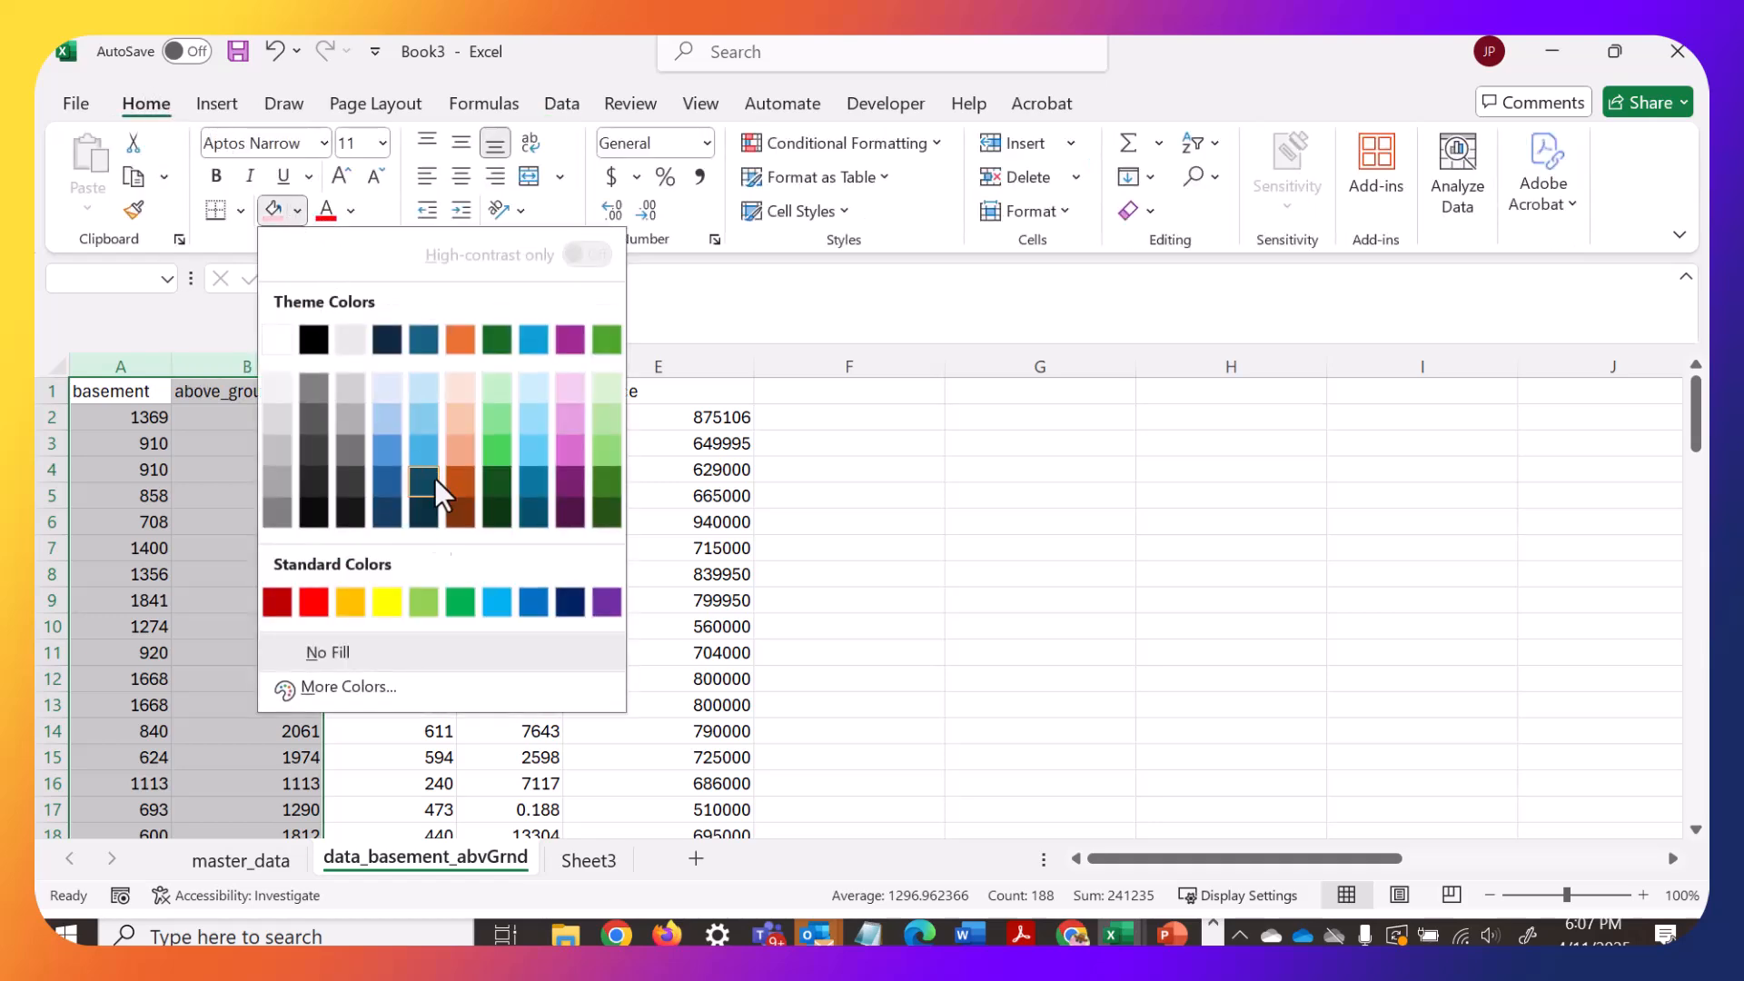
{"action": "left_click", "coordinate": [606, 396]}
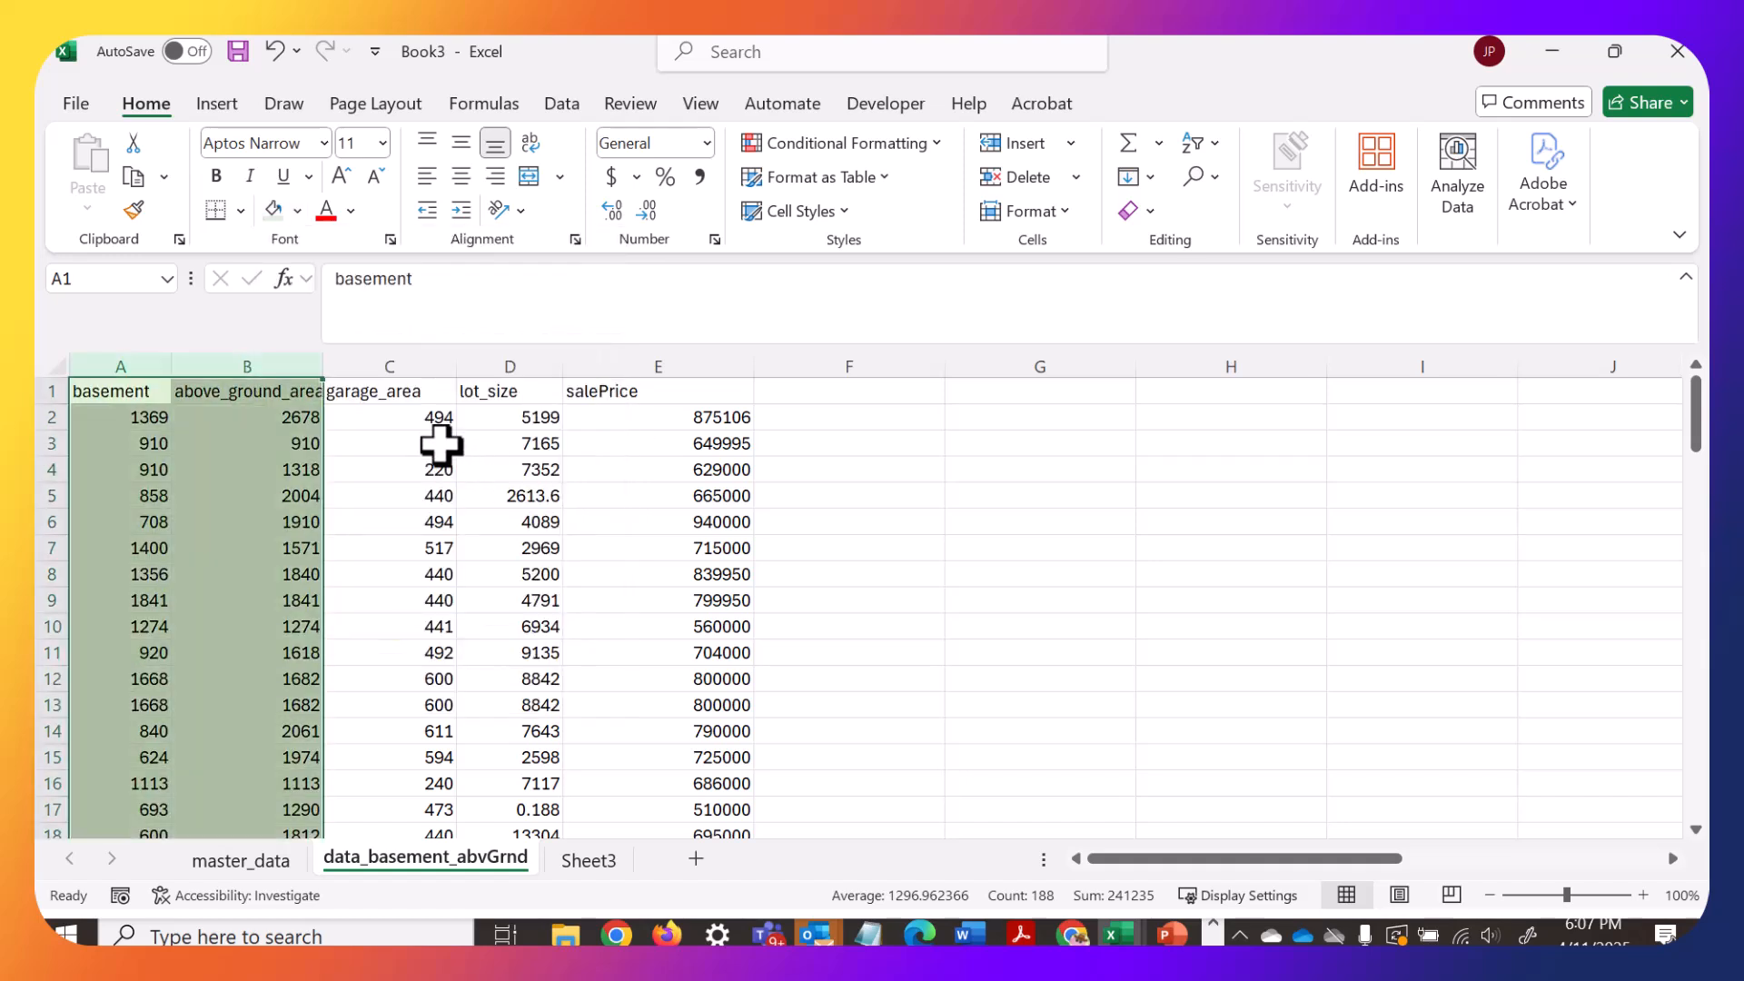
{"action": "left_click", "coordinate": [591, 441]}
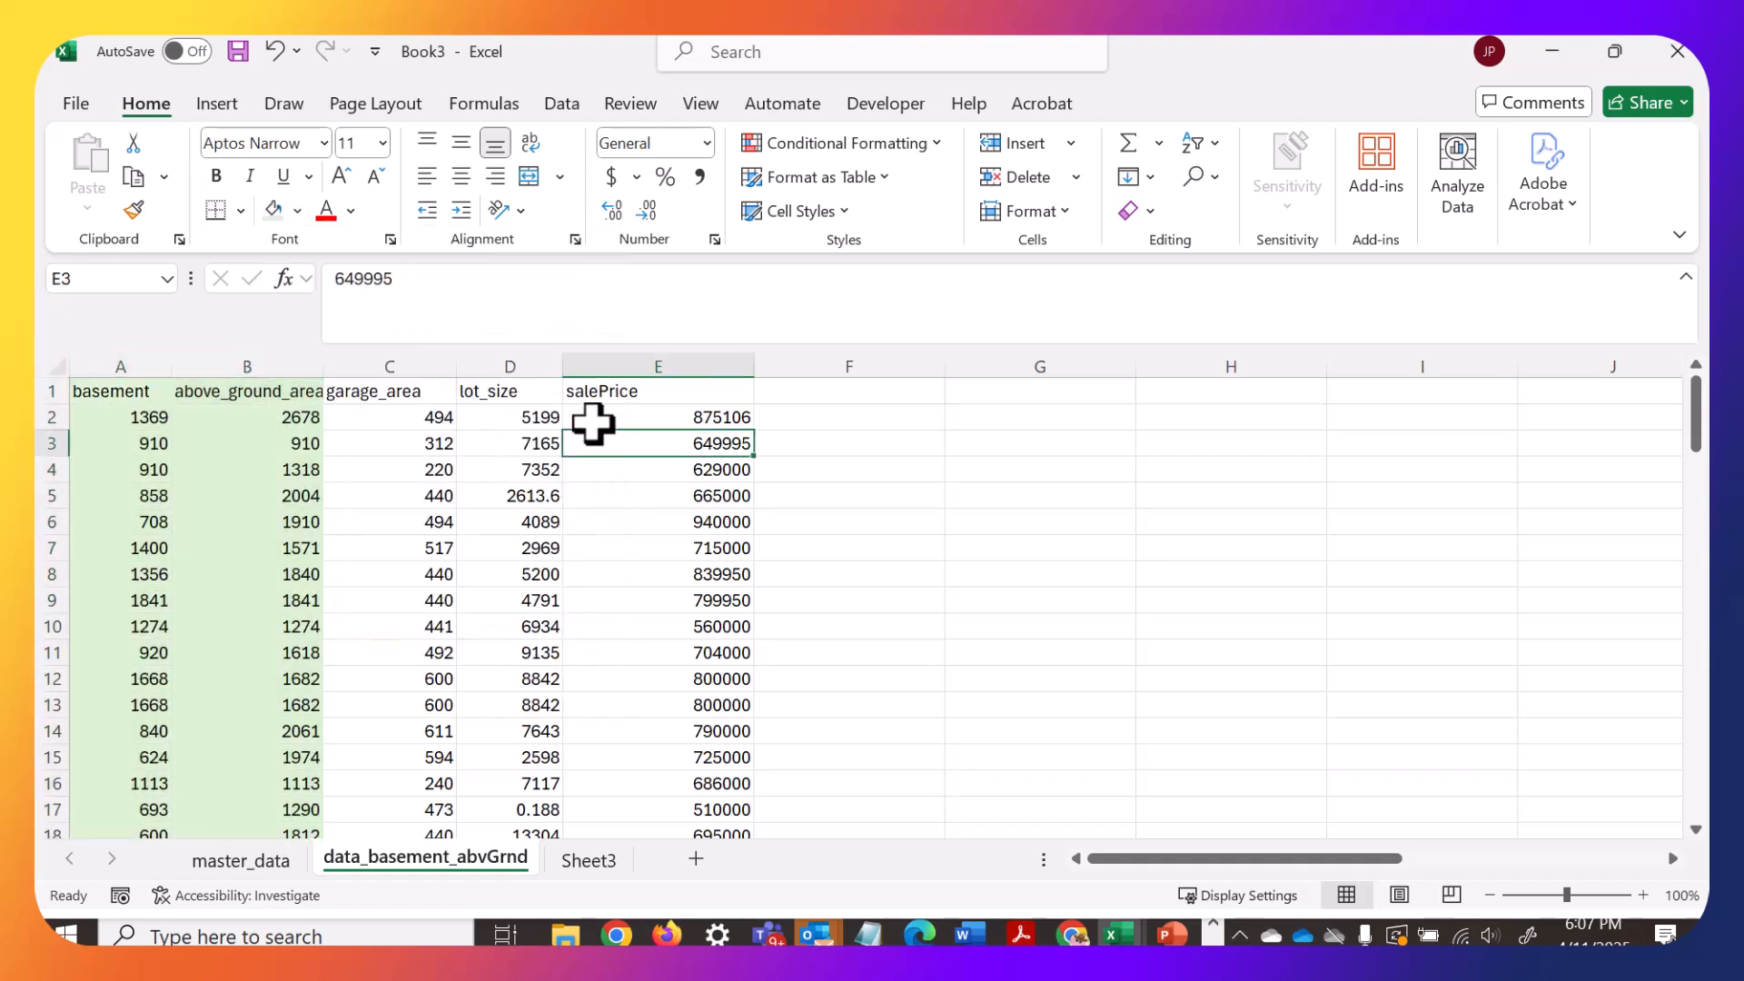
Fill the salePrice column with a light blue colour.
{"action": "left_click", "coordinate": [599, 363]}
{"action": "left_click", "coordinate": [297, 210]}
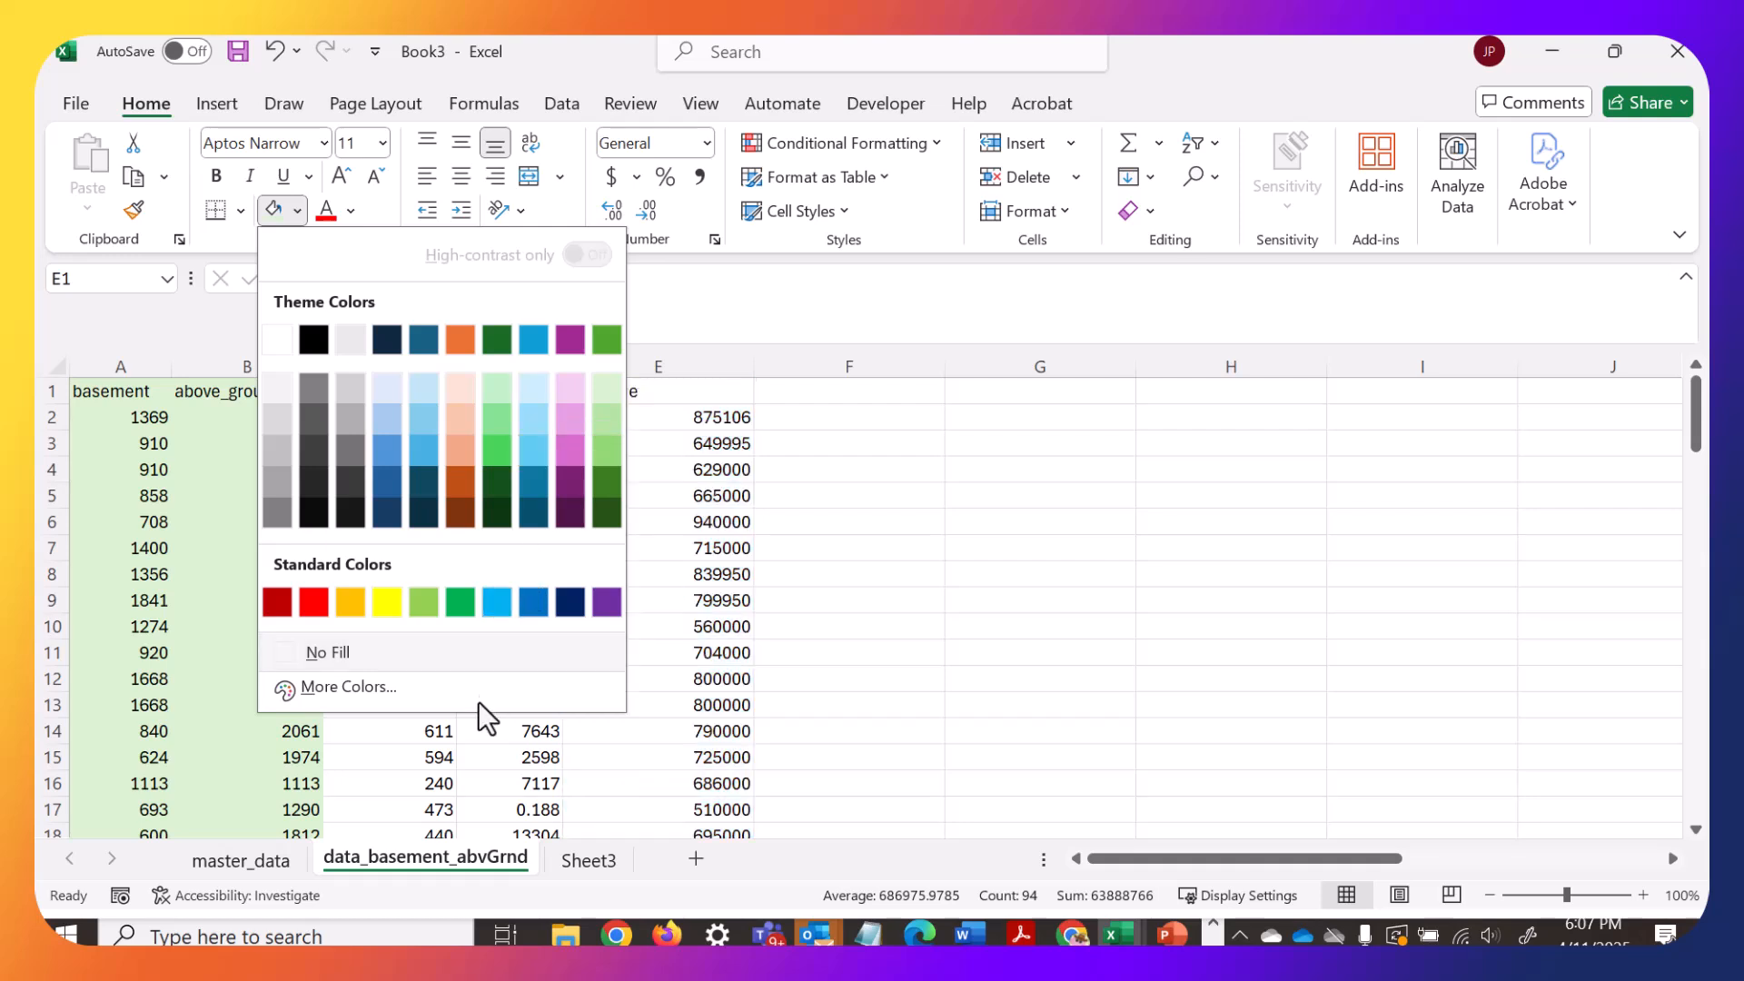
{"action": "left_click", "coordinate": [533, 385]}
{"action": "left_click", "coordinate": [572, 524]}
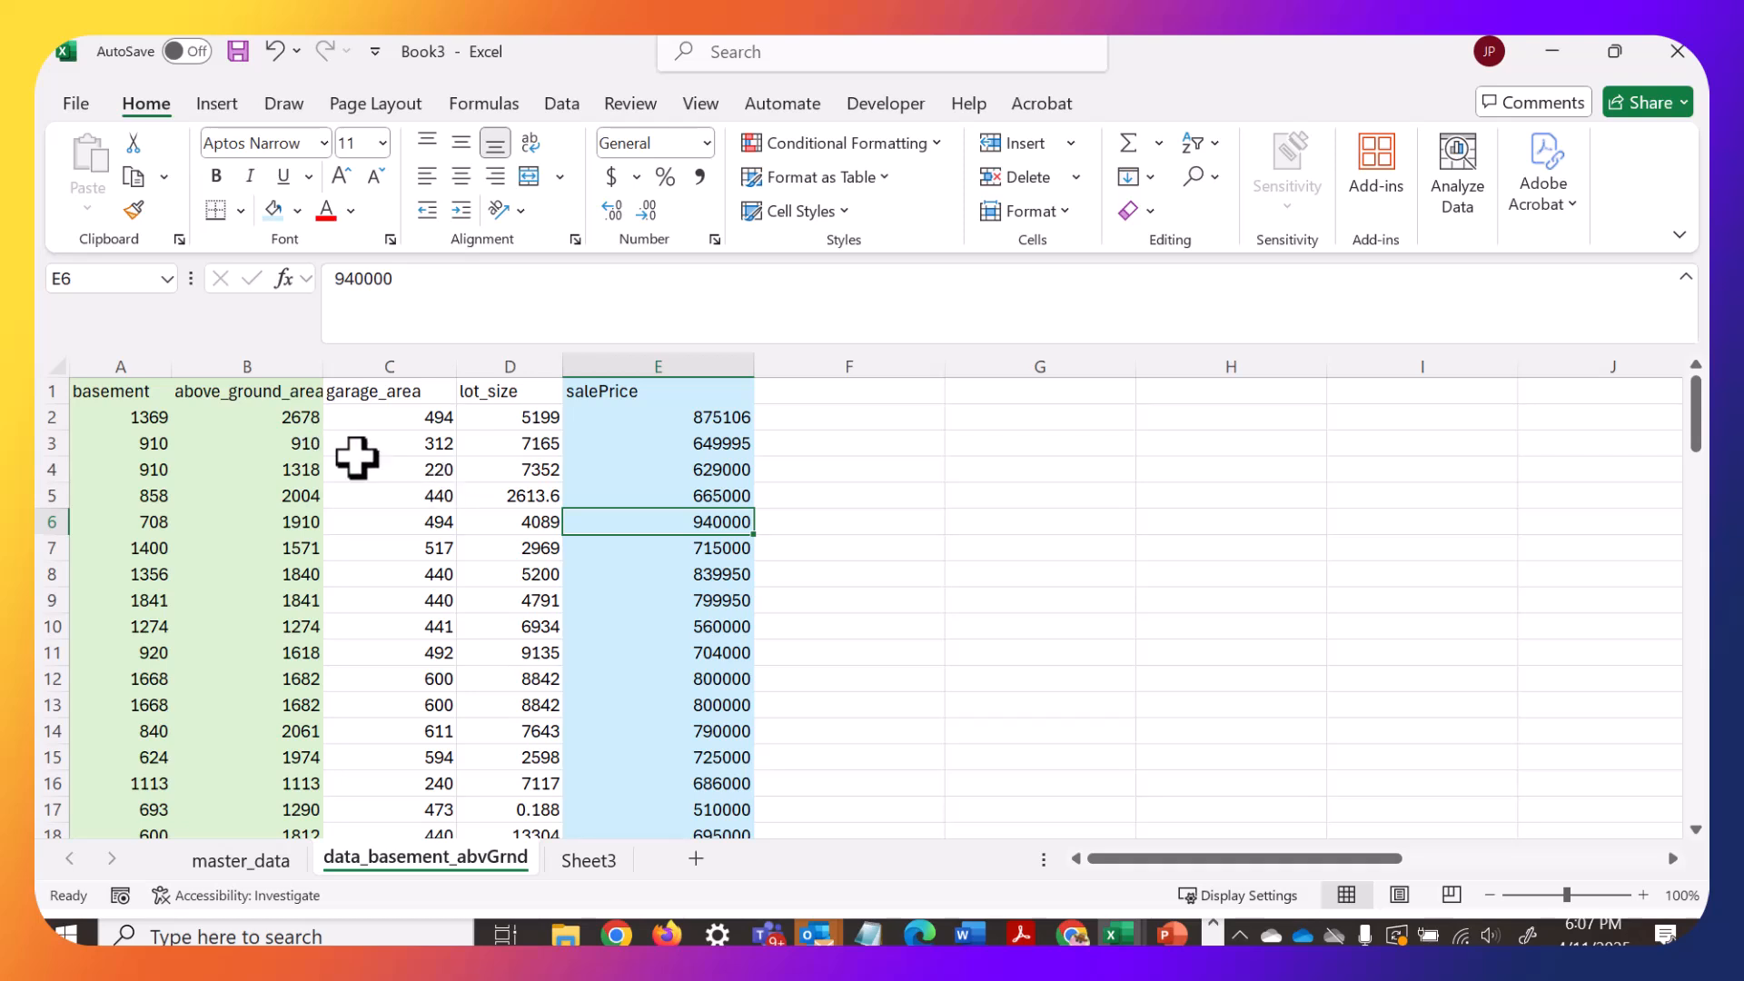
Try to move the garage_area column between basement and above_ground_area, and undo the move.
{"action": "key", "text": "shift+Right"}
{"action": "left_click", "coordinate": [147, 359]}
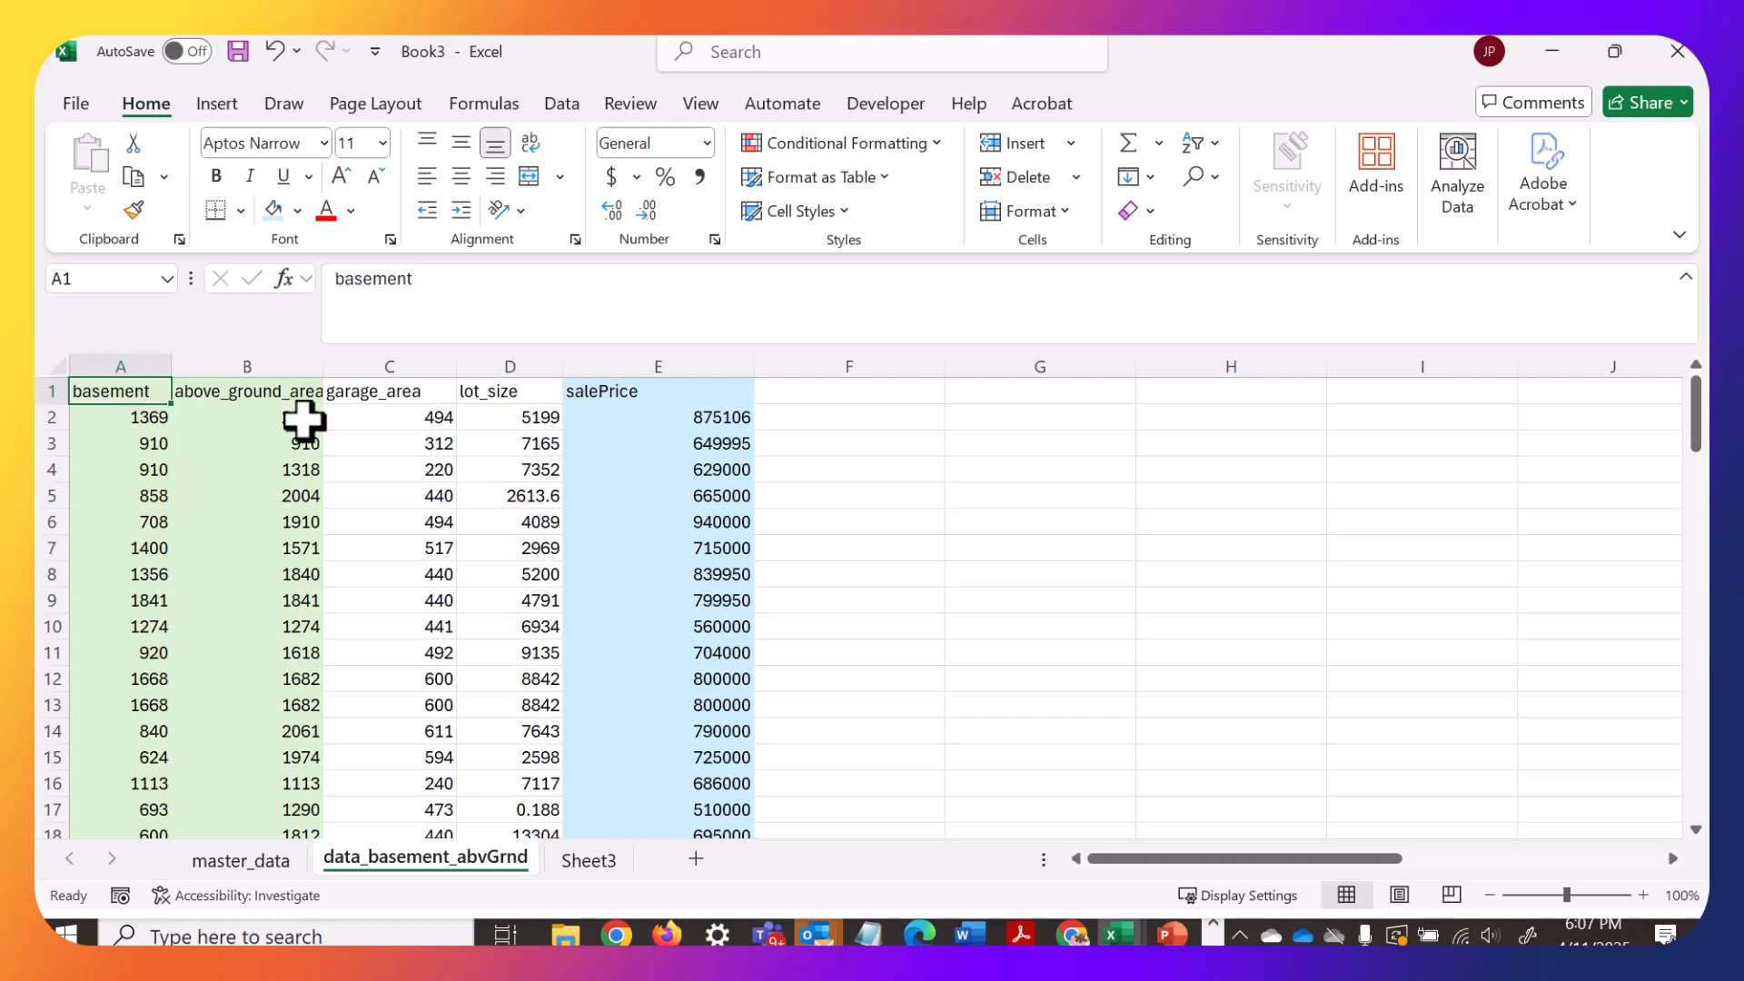
{"action": "left_click", "coordinate": [356, 397]}
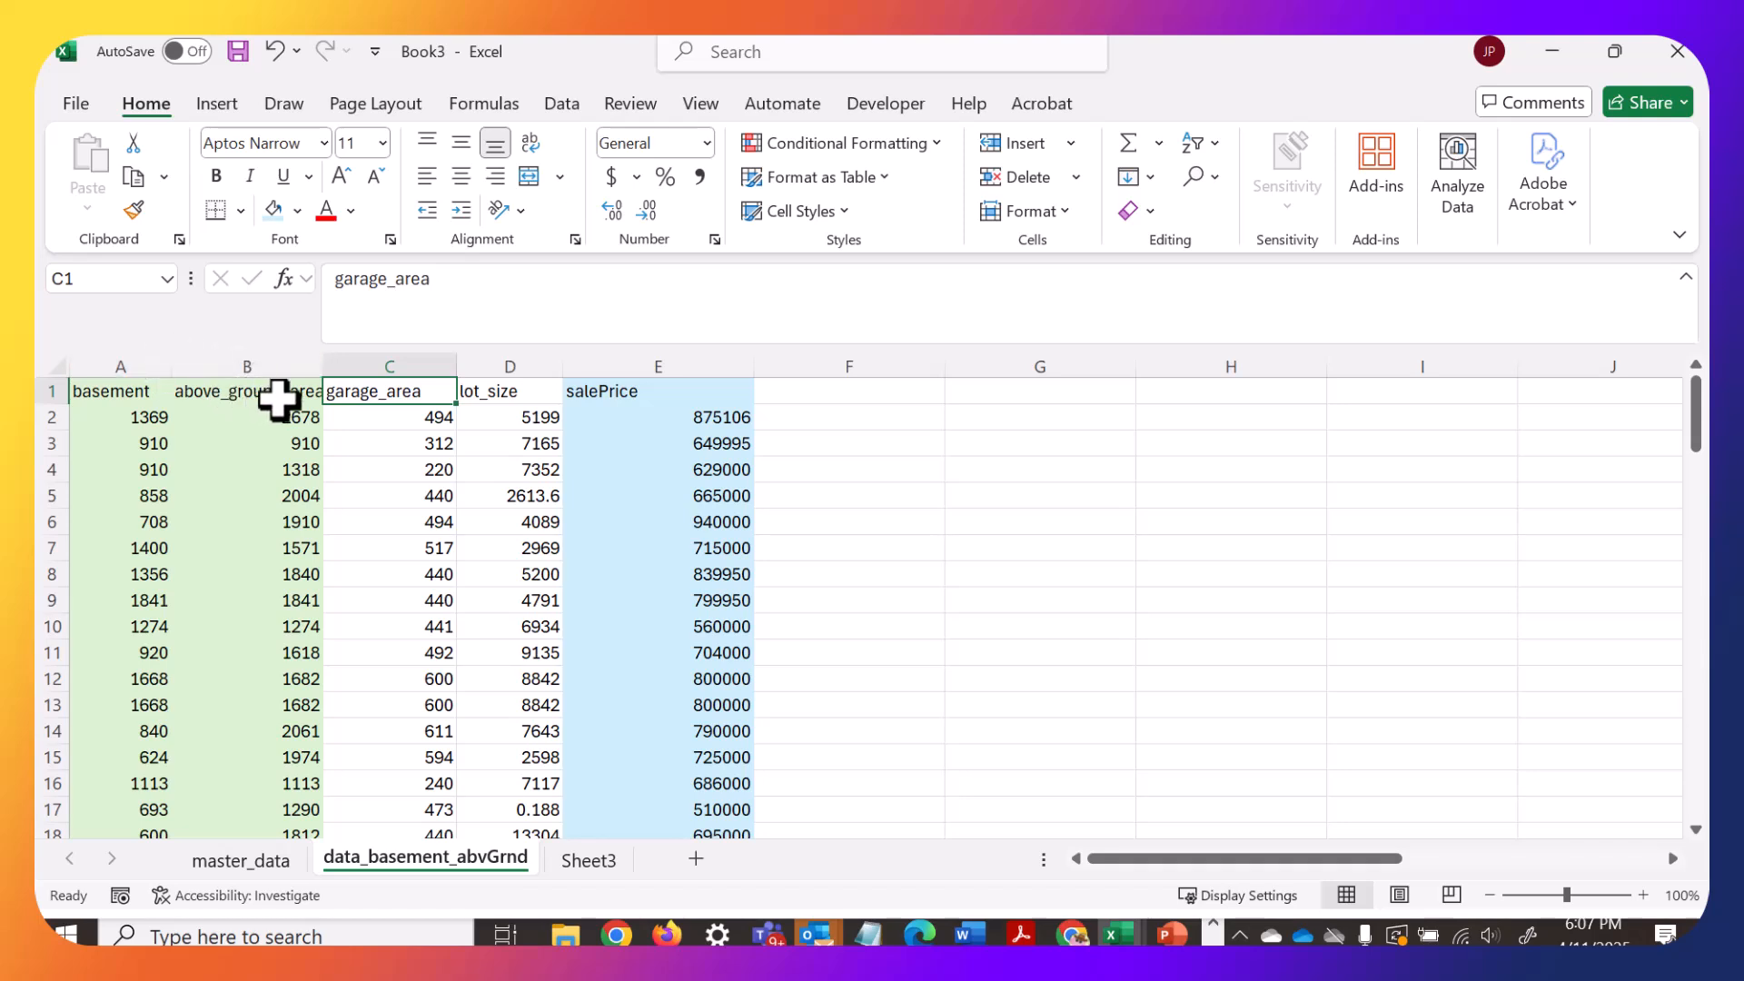
{"action": "left_click", "coordinate": [372, 354]}
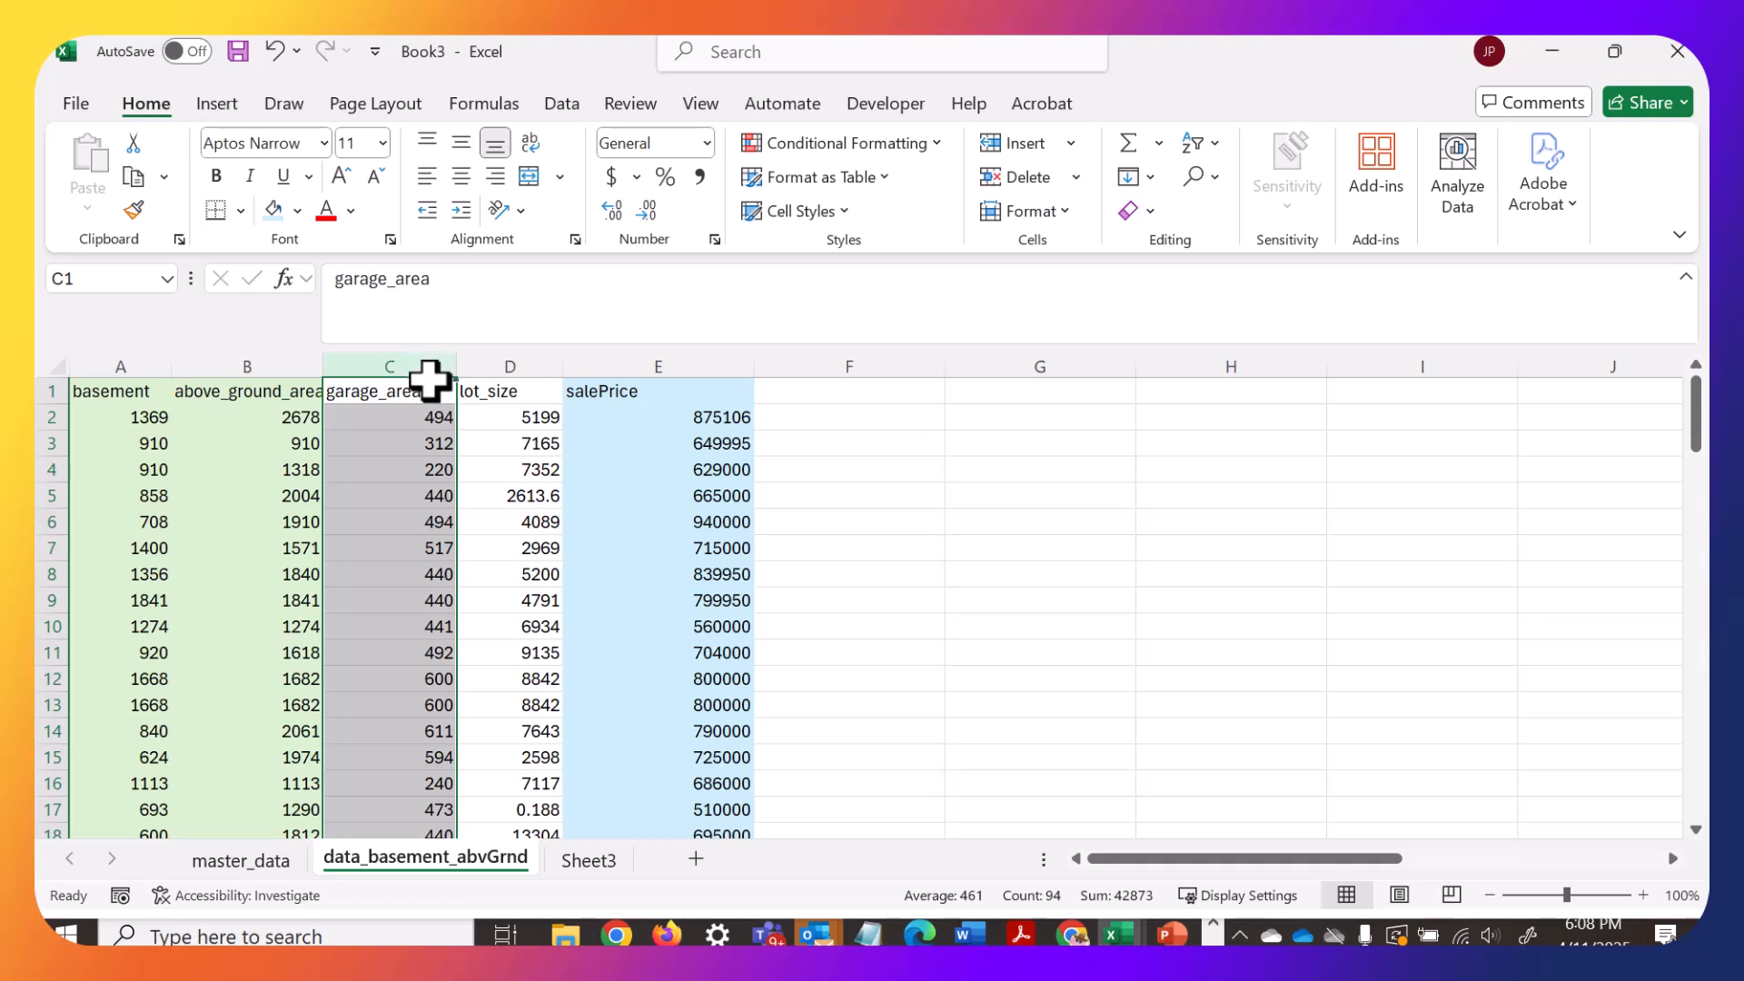
{"action": "left_click_drag", "start_coordinate": [429, 380], "coordinate": [431, 382]}
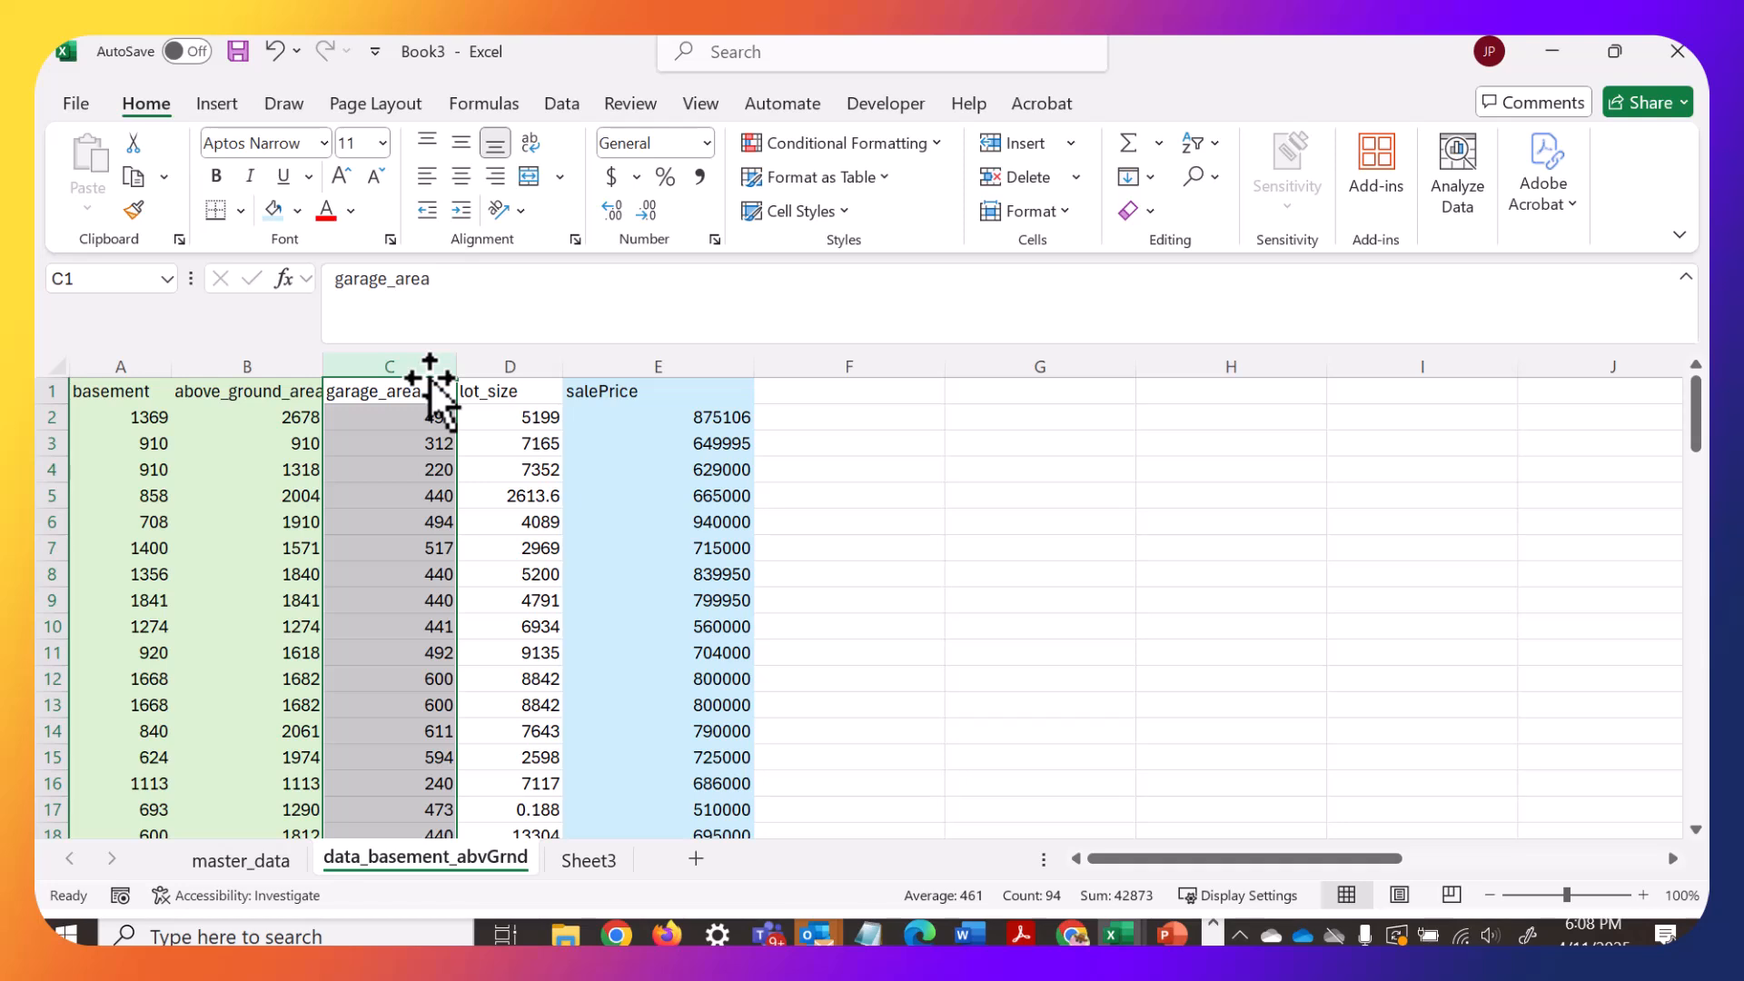
{"action": "left_click_drag", "start_coordinate": [432, 383], "coordinate": [189, 378]}
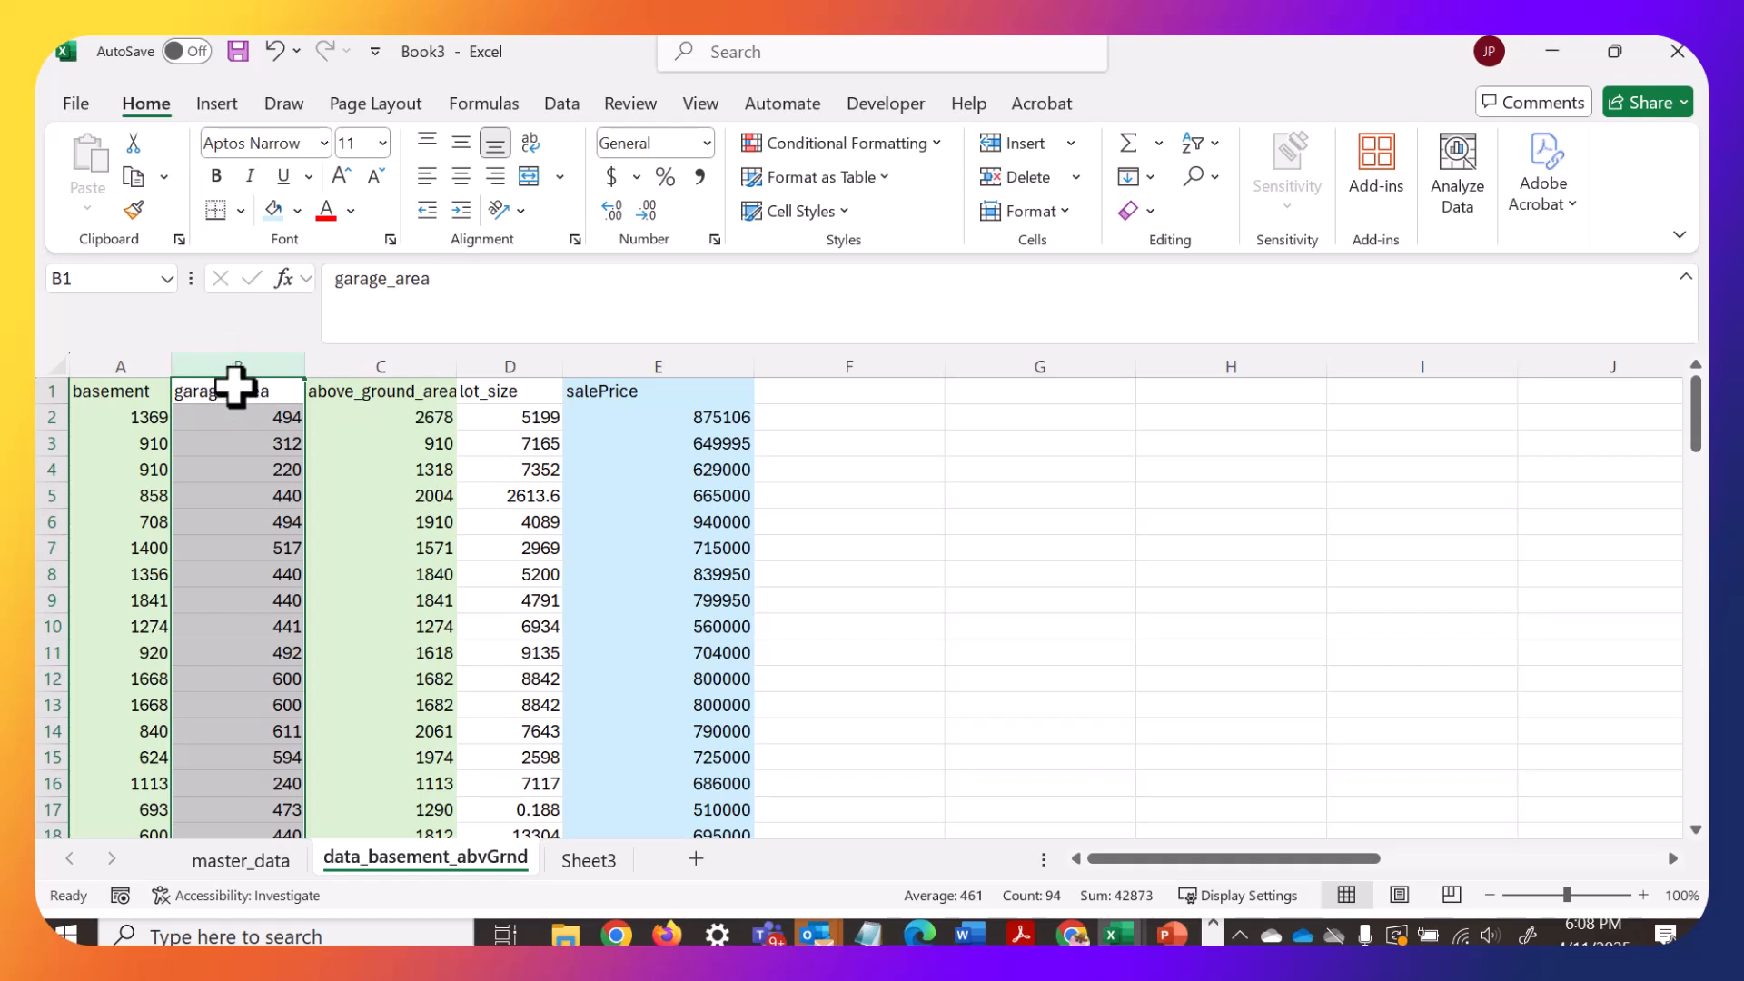
{"action": "key", "text": "ctrl+z"}
Try to move the lot_size column in front of the basement column, and undo the move.
{"action": "left_click", "coordinate": [491, 366]}
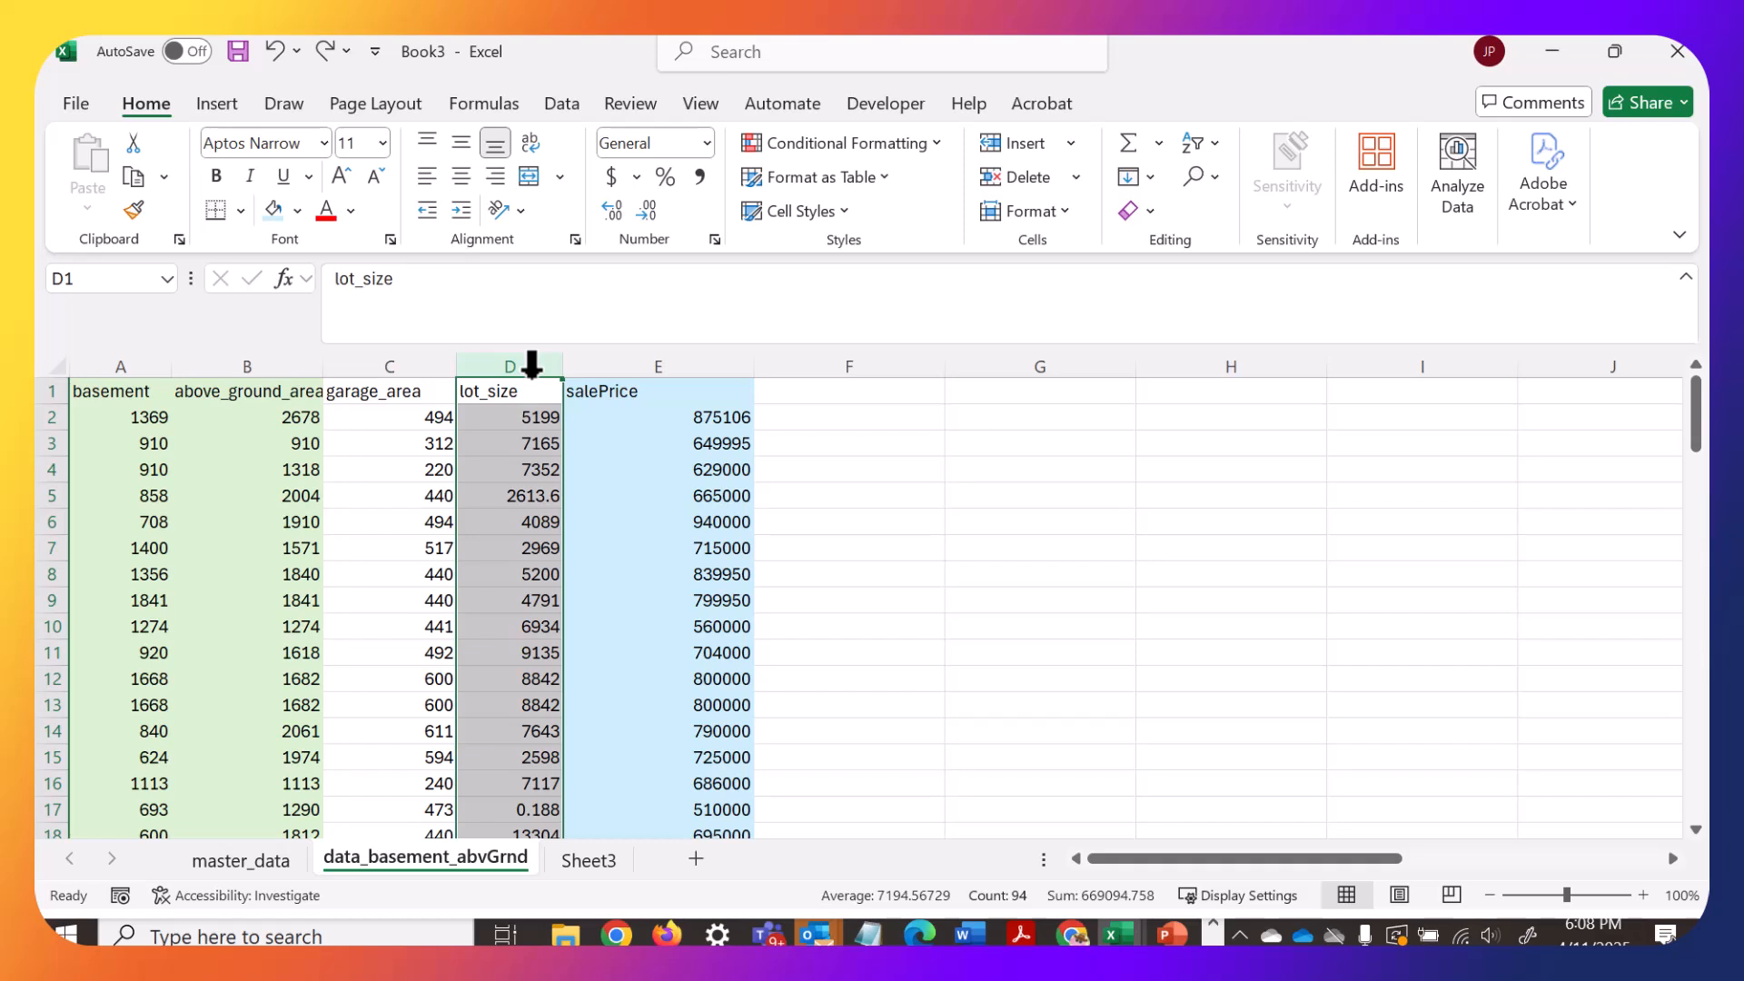
{"action": "left_click_drag", "start_coordinate": [531, 374], "coordinate": [78, 373]}
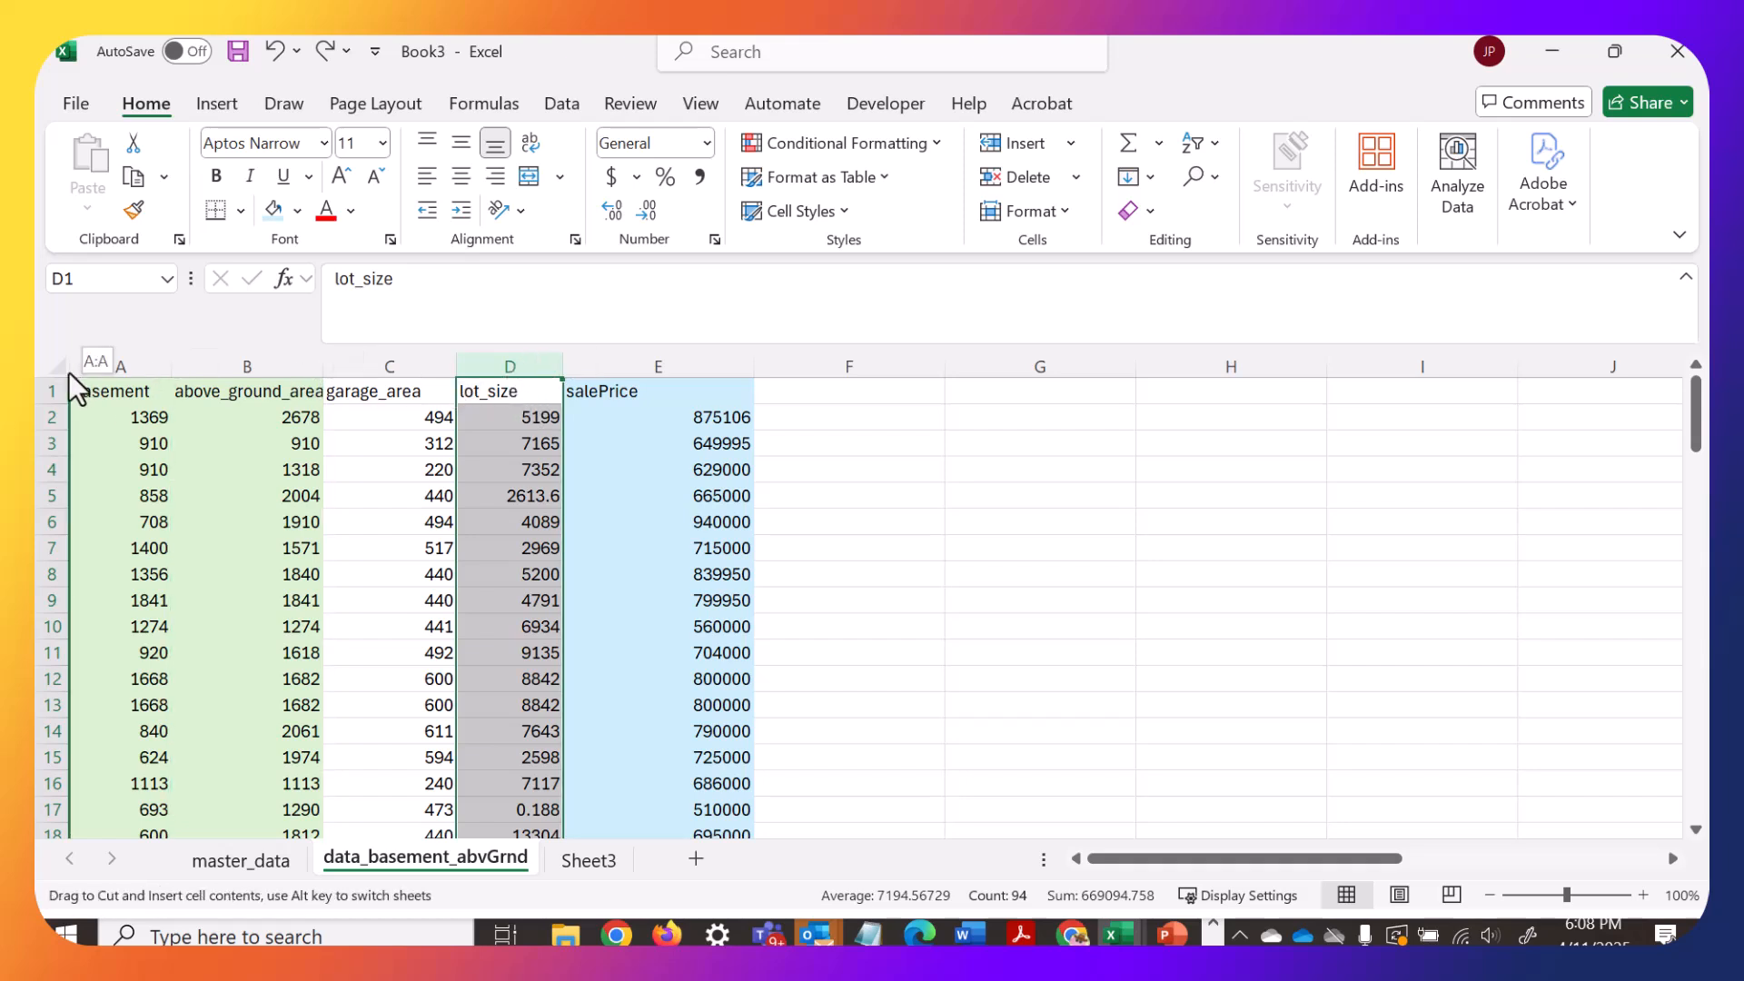
{"action": "left_click_drag", "start_coordinate": [65, 372], "coordinate": [66, 372]}
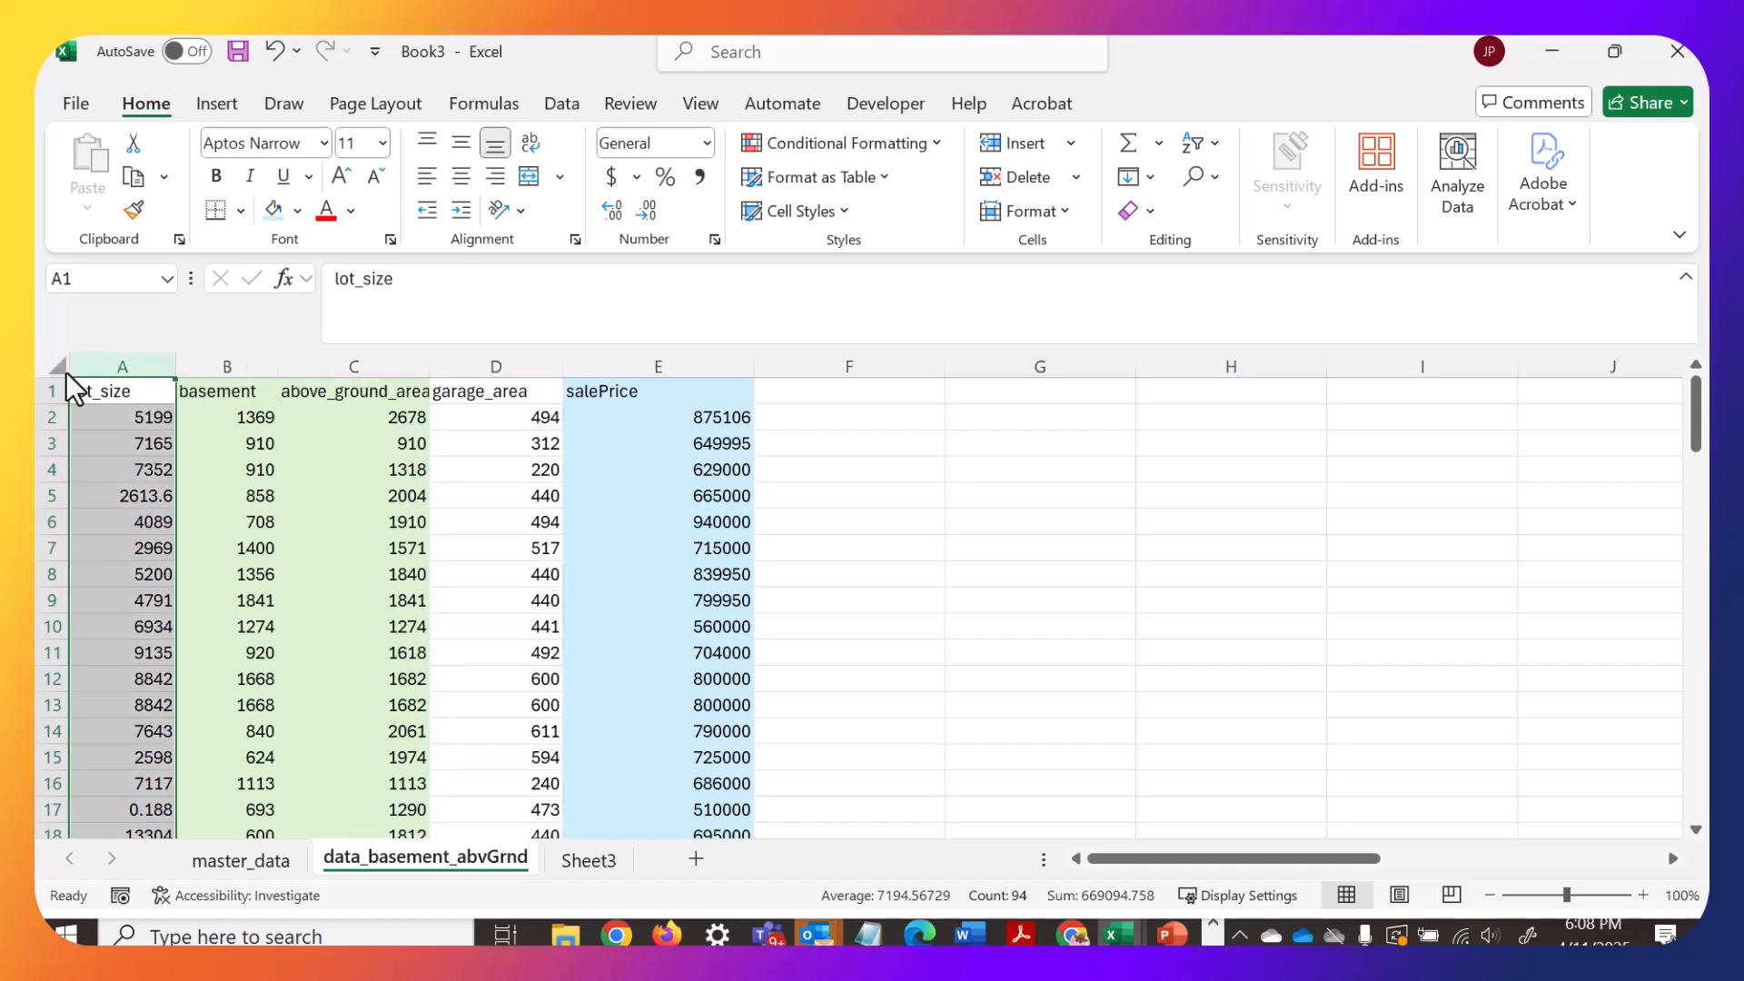
{"action": "left_click", "coordinate": [145, 399]}
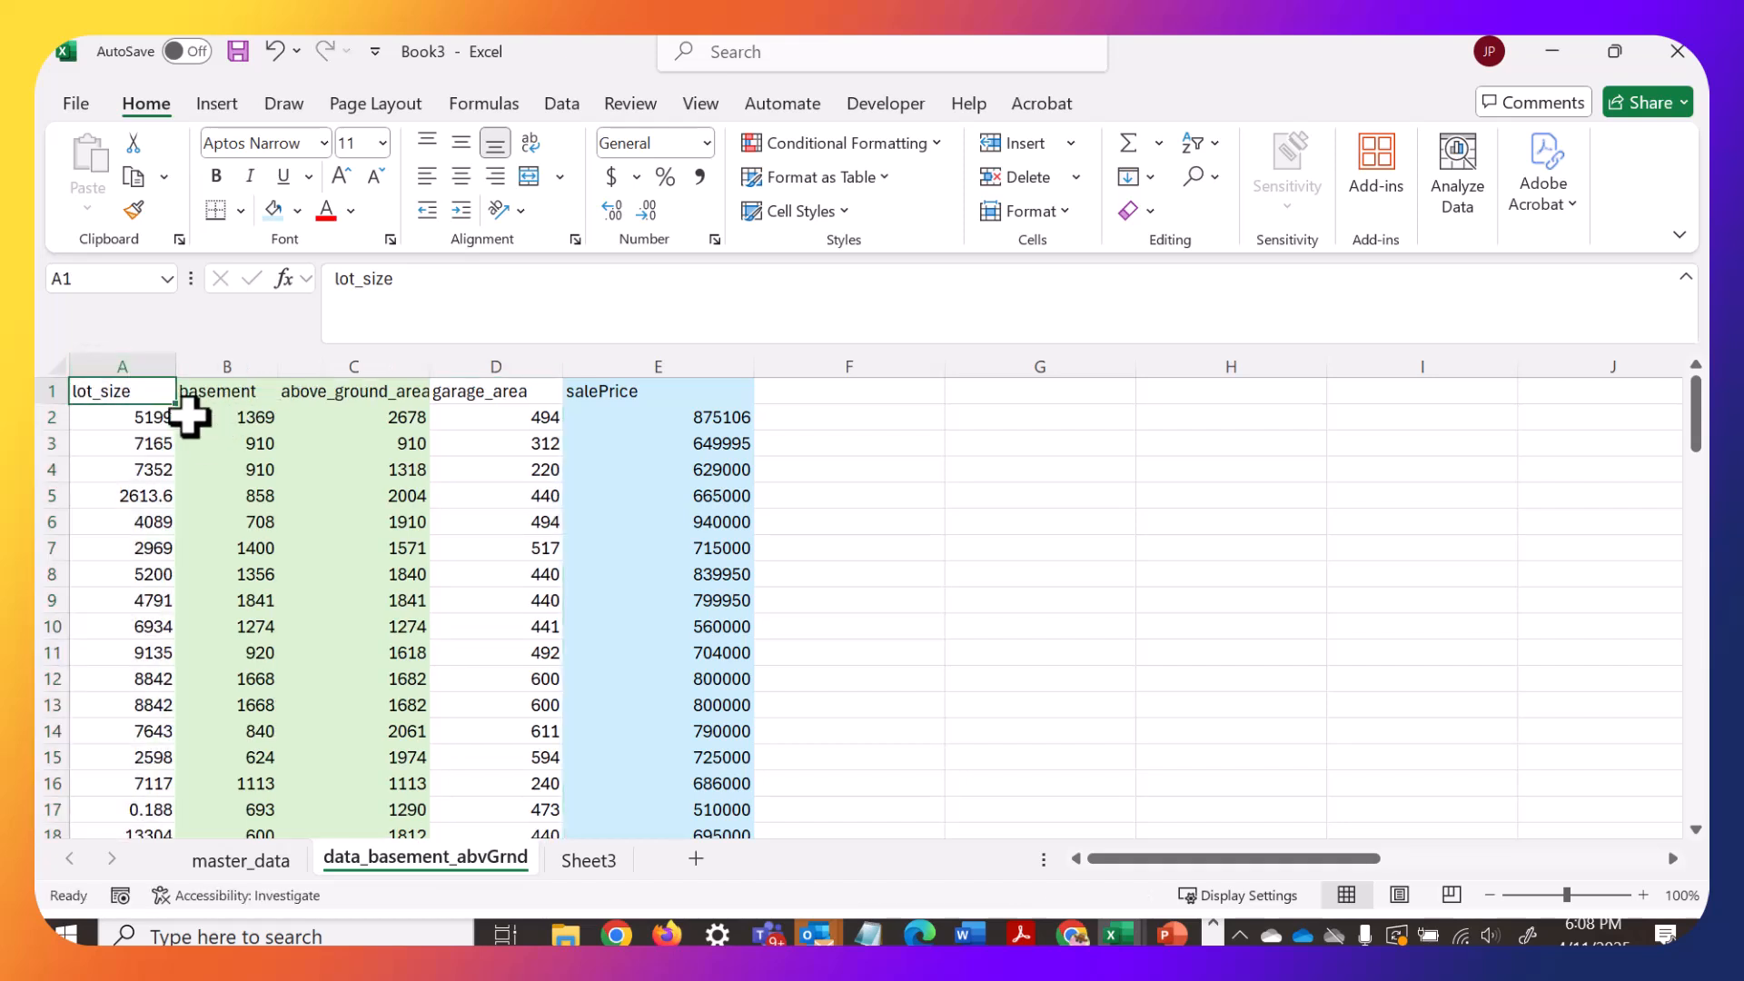
{"action": "key", "text": "ctrl+z"}
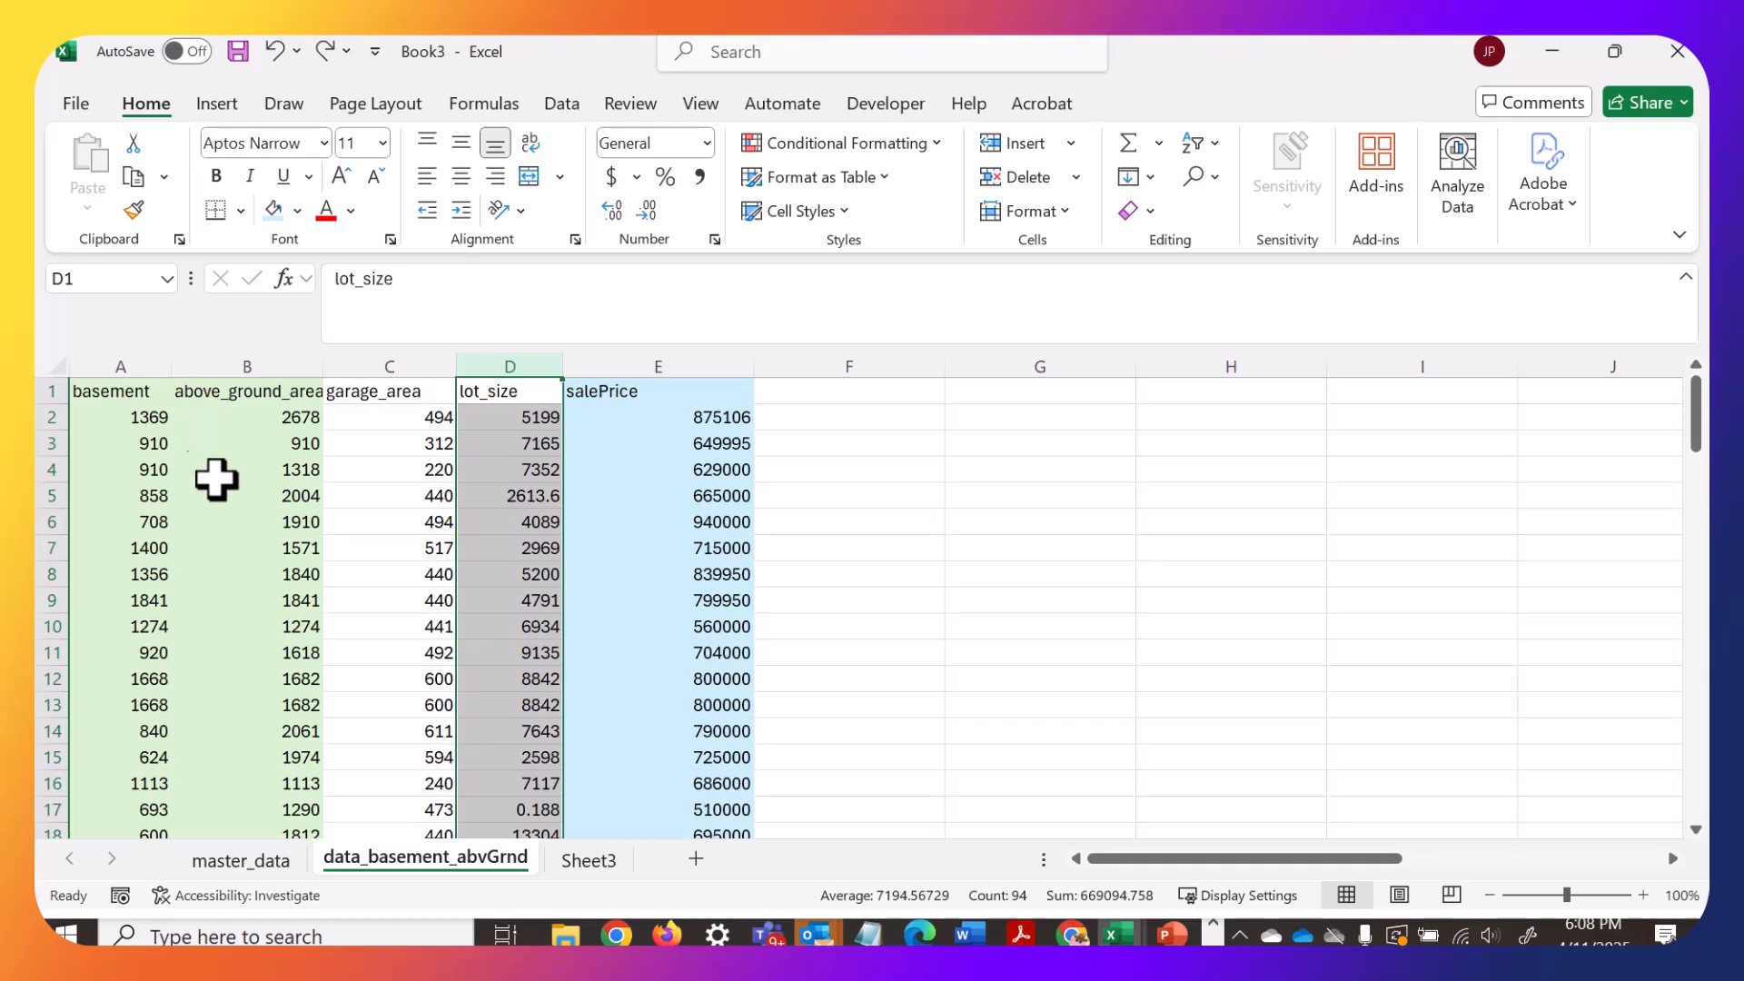
{"action": "left_click", "coordinate": [389, 470]}
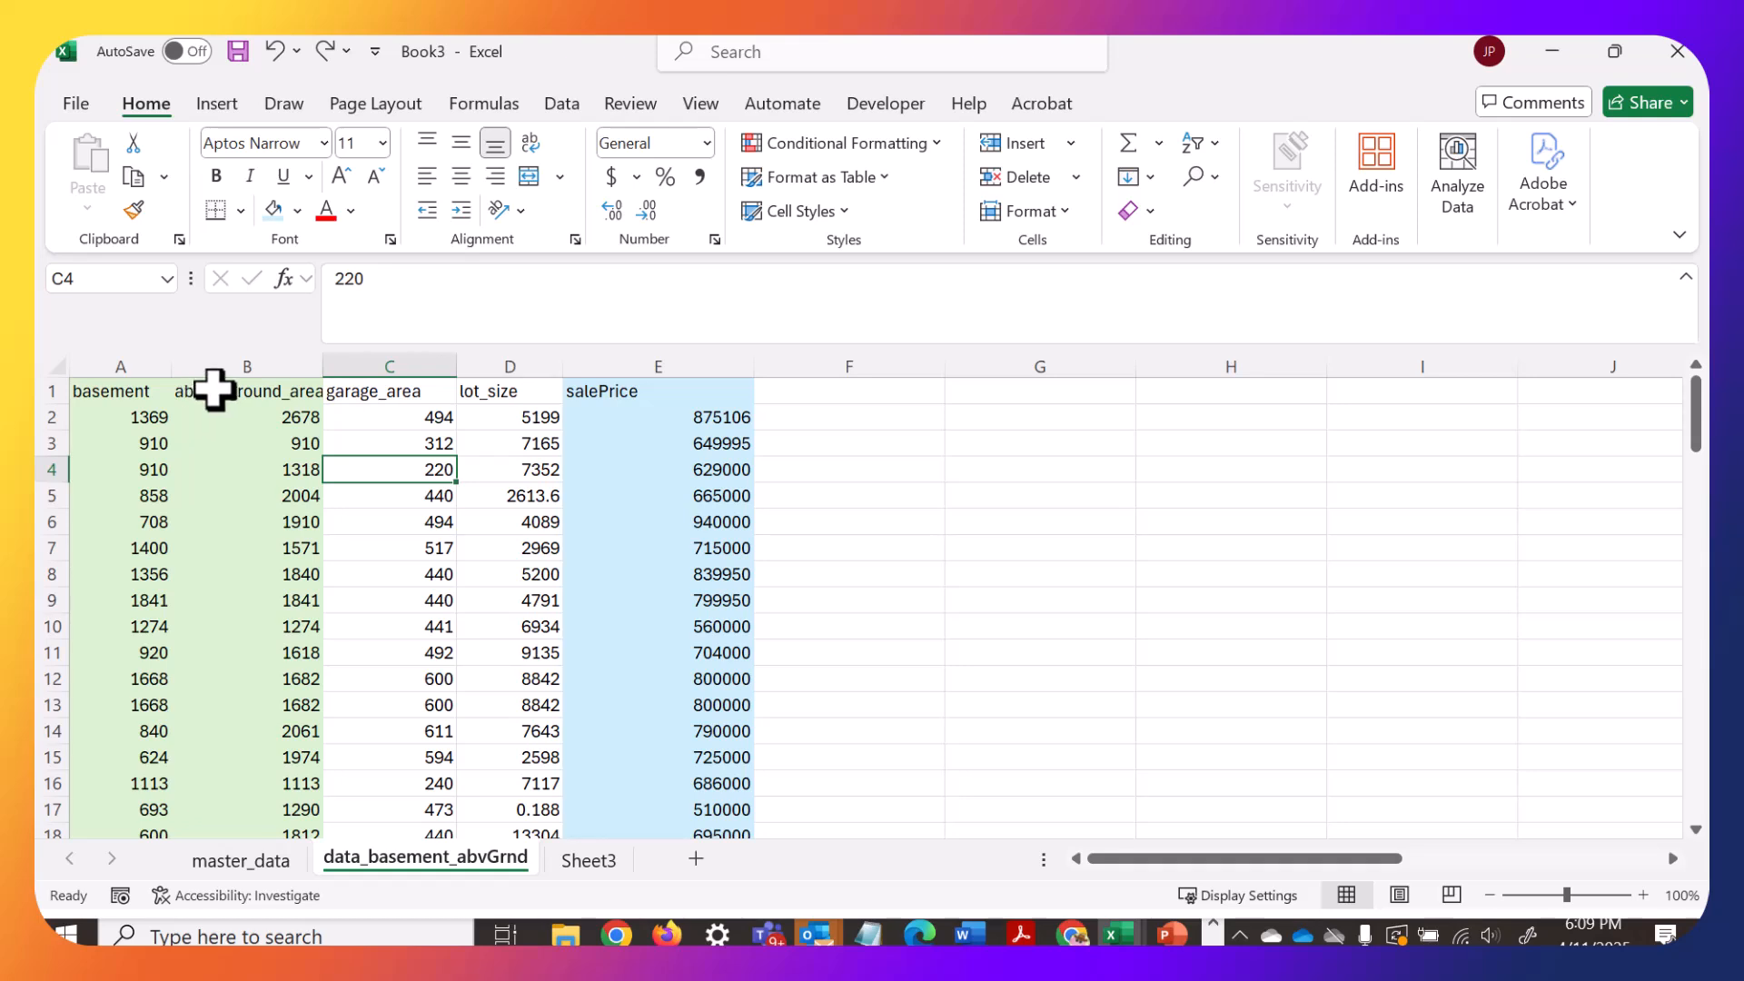
{"action": "left_click", "coordinate": [646, 392]}
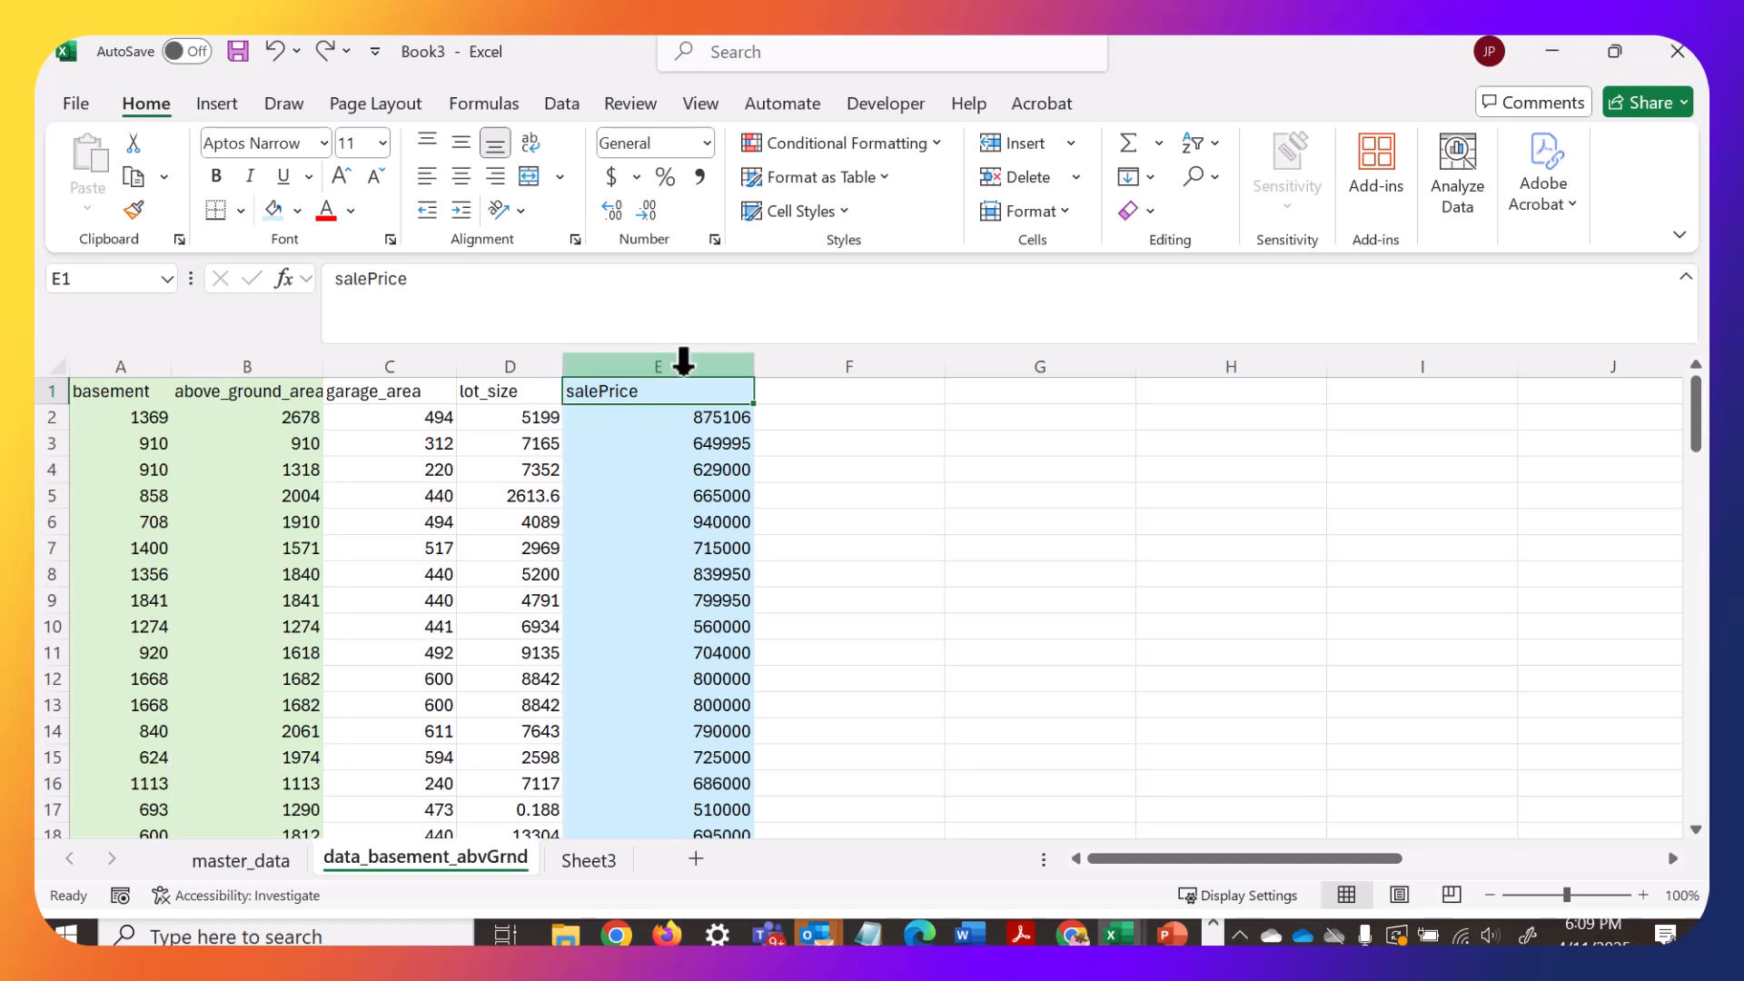
Make sure the Analysis ToolPak is enabled among the Excel Add-ins.
{"action": "left_click", "coordinate": [81, 101]}
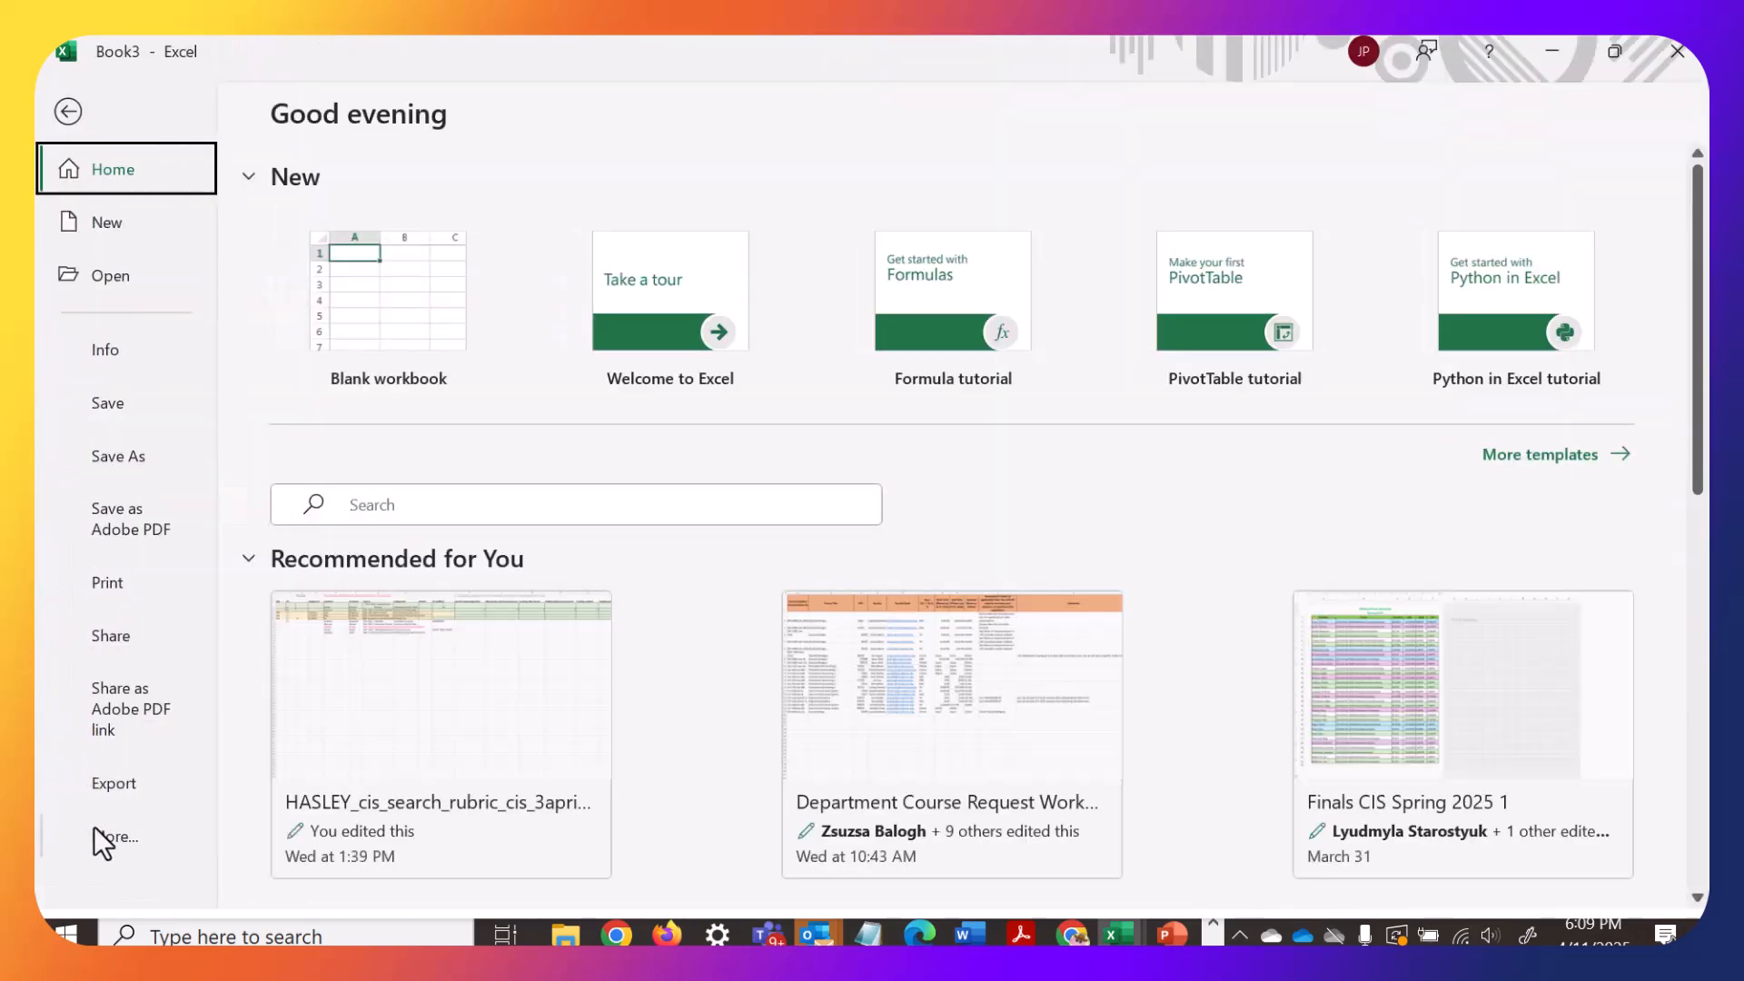
{"action": "left_click", "coordinate": [97, 832]}
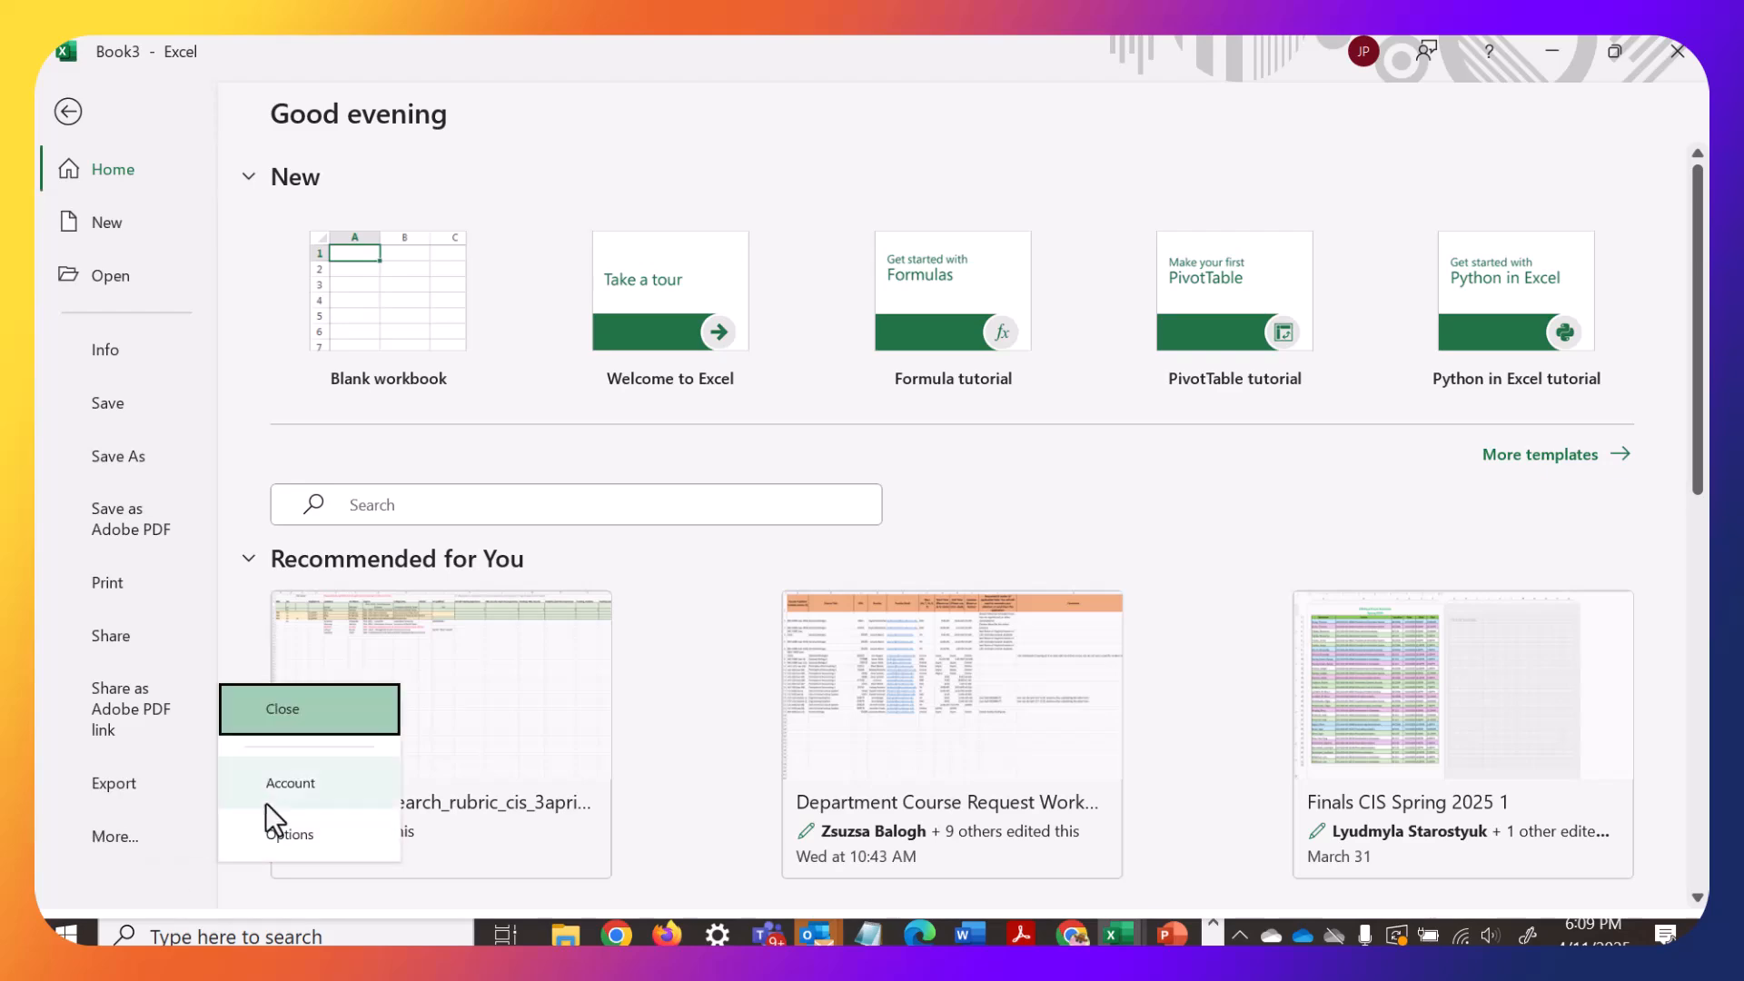
{"action": "left_click", "coordinate": [272, 841]}
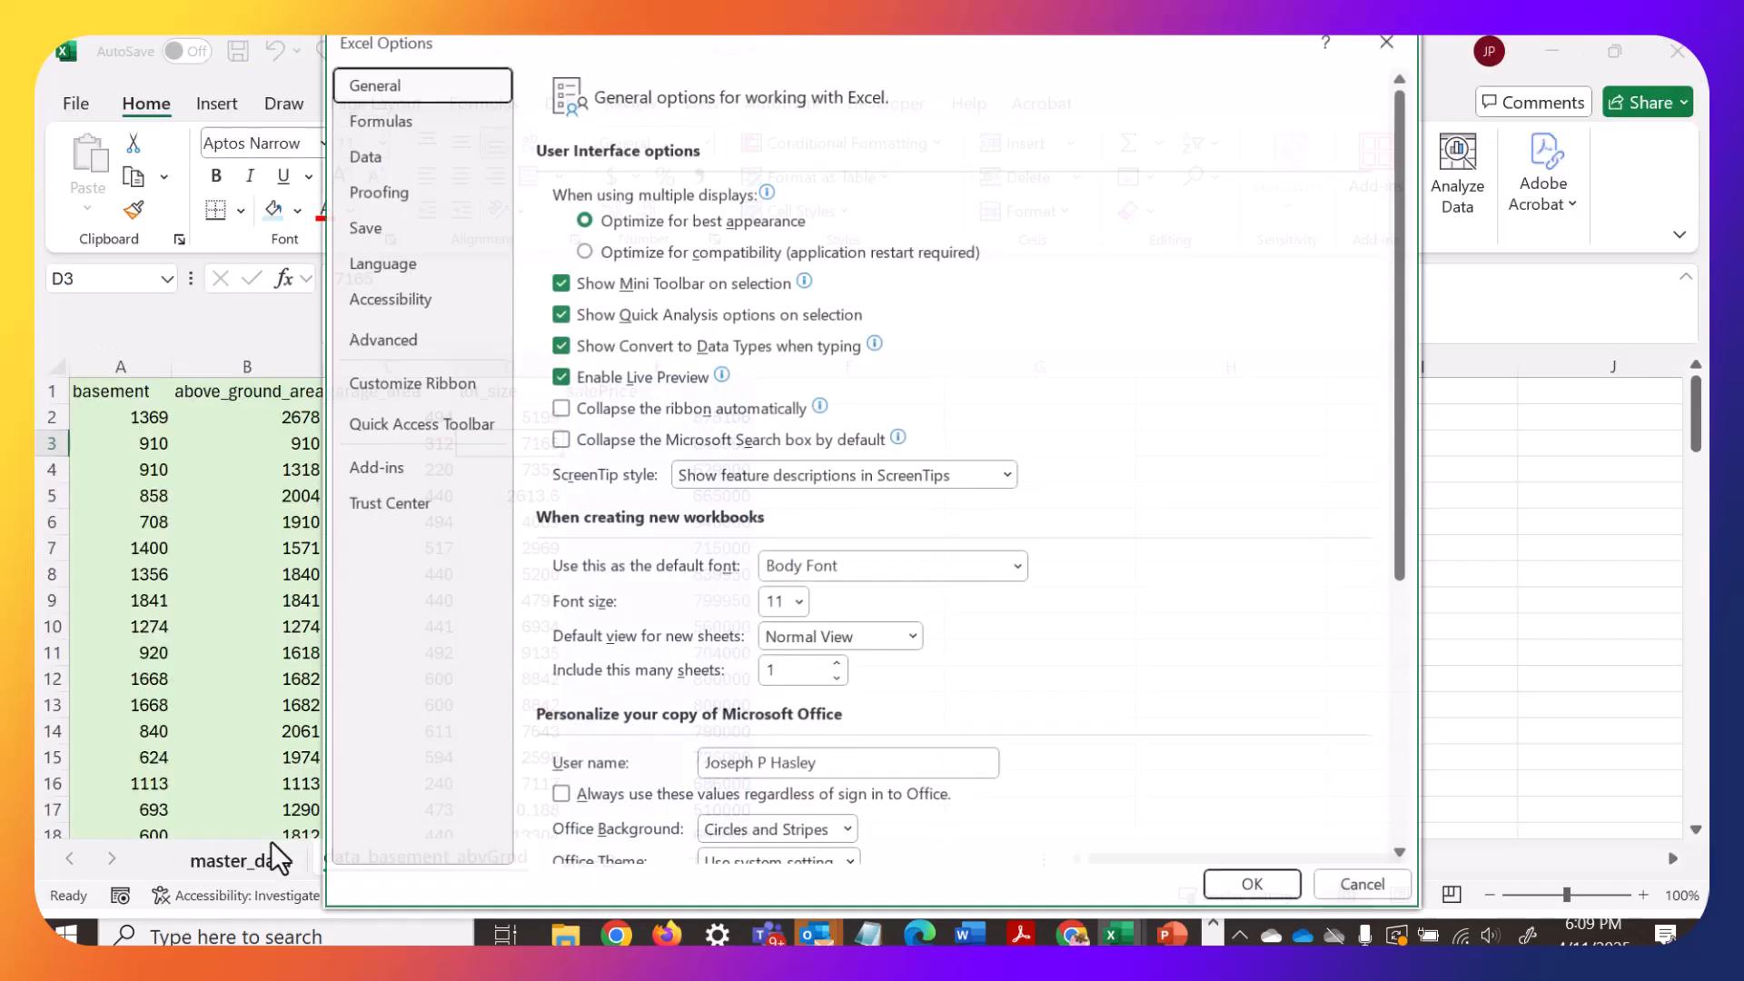
{"action": "left_click", "coordinate": [399, 471]}
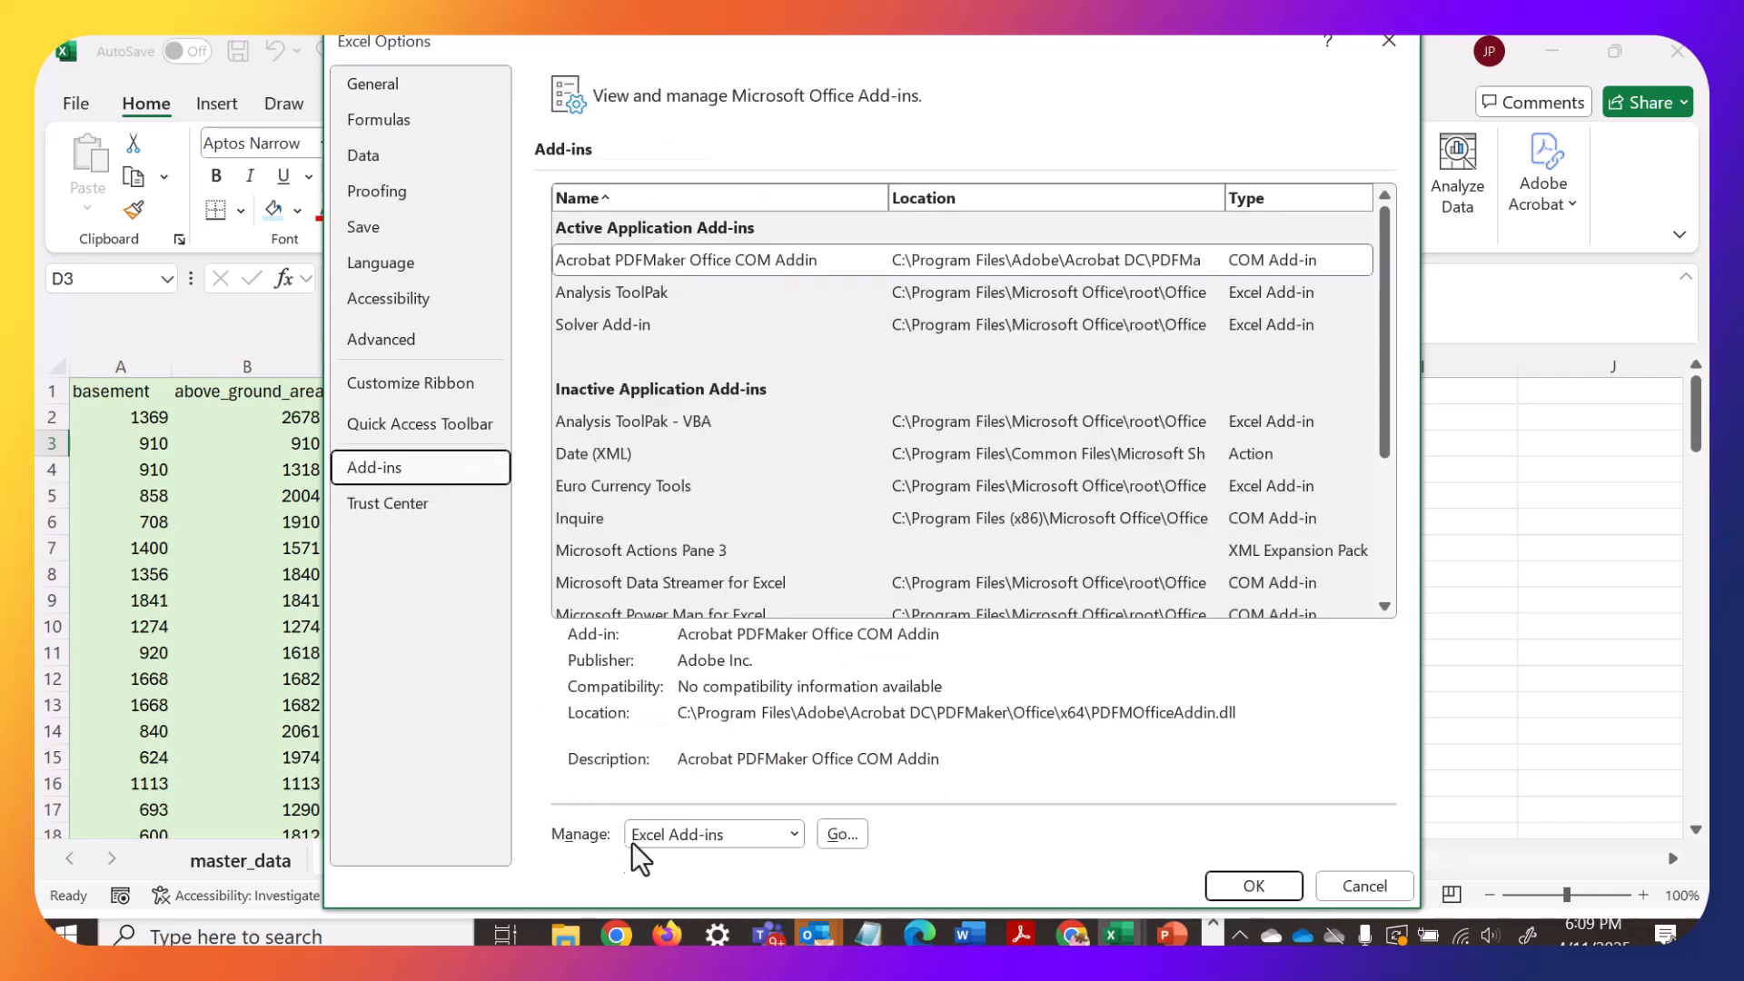
{"action": "left_click", "coordinate": [794, 832]}
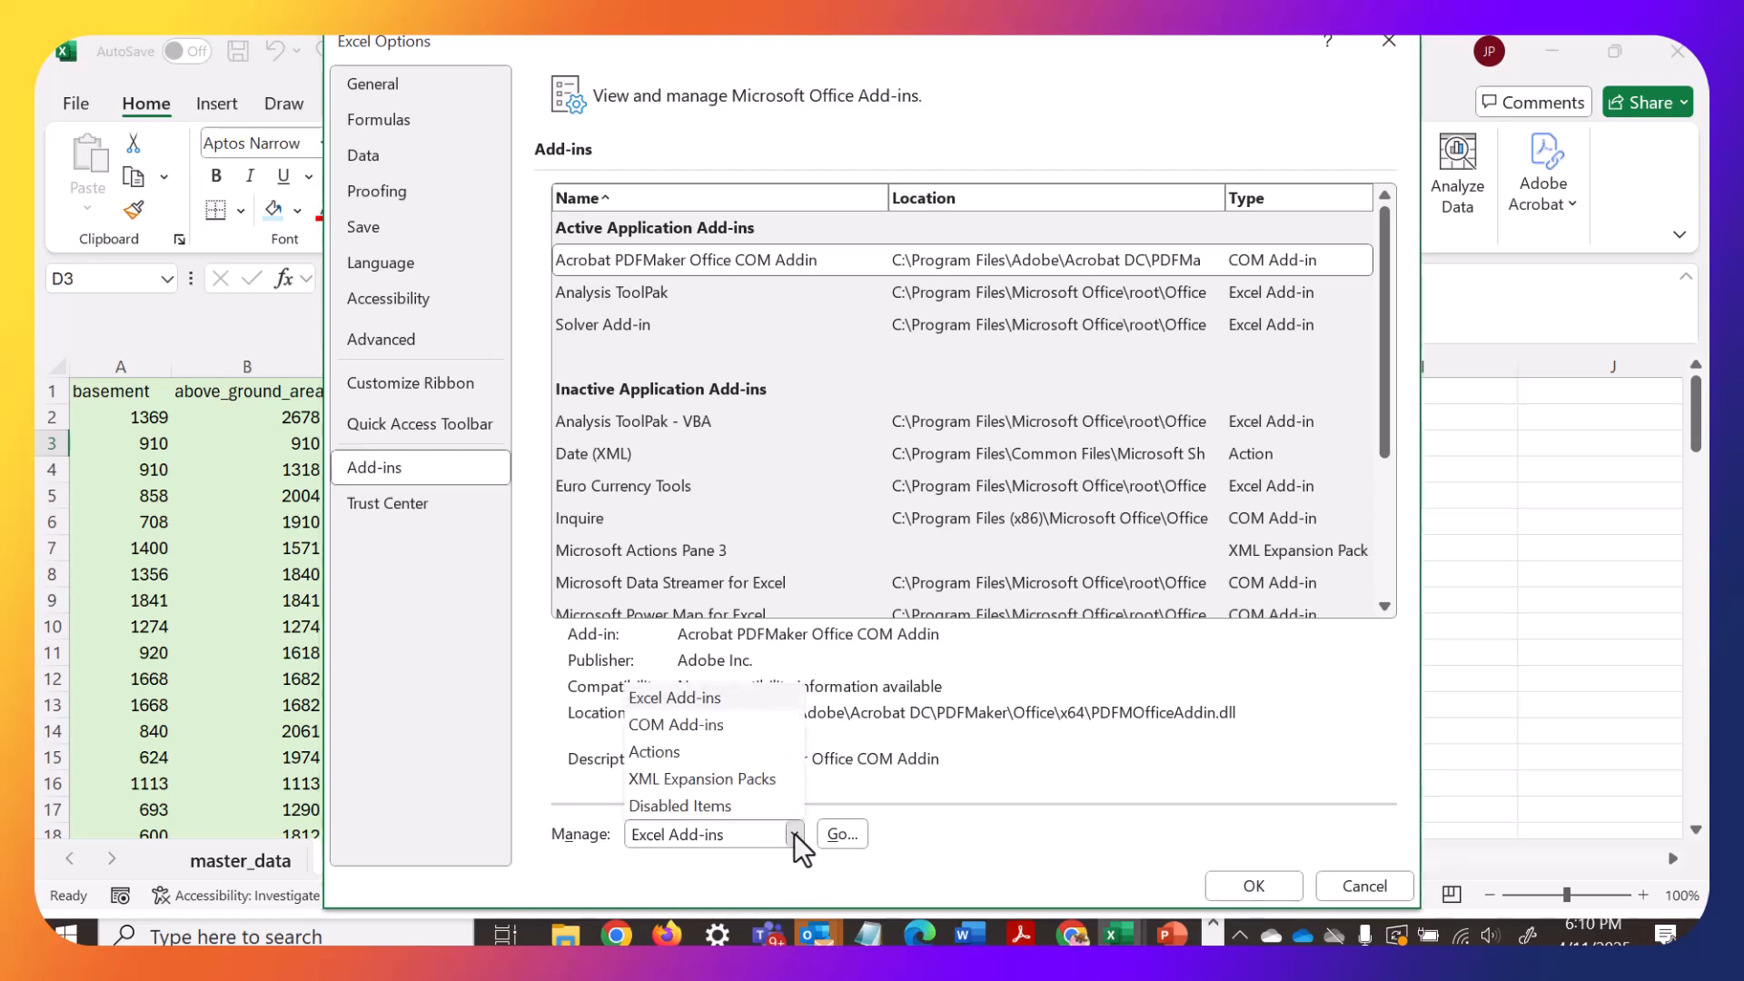
{"action": "left_click", "coordinate": [754, 698]}
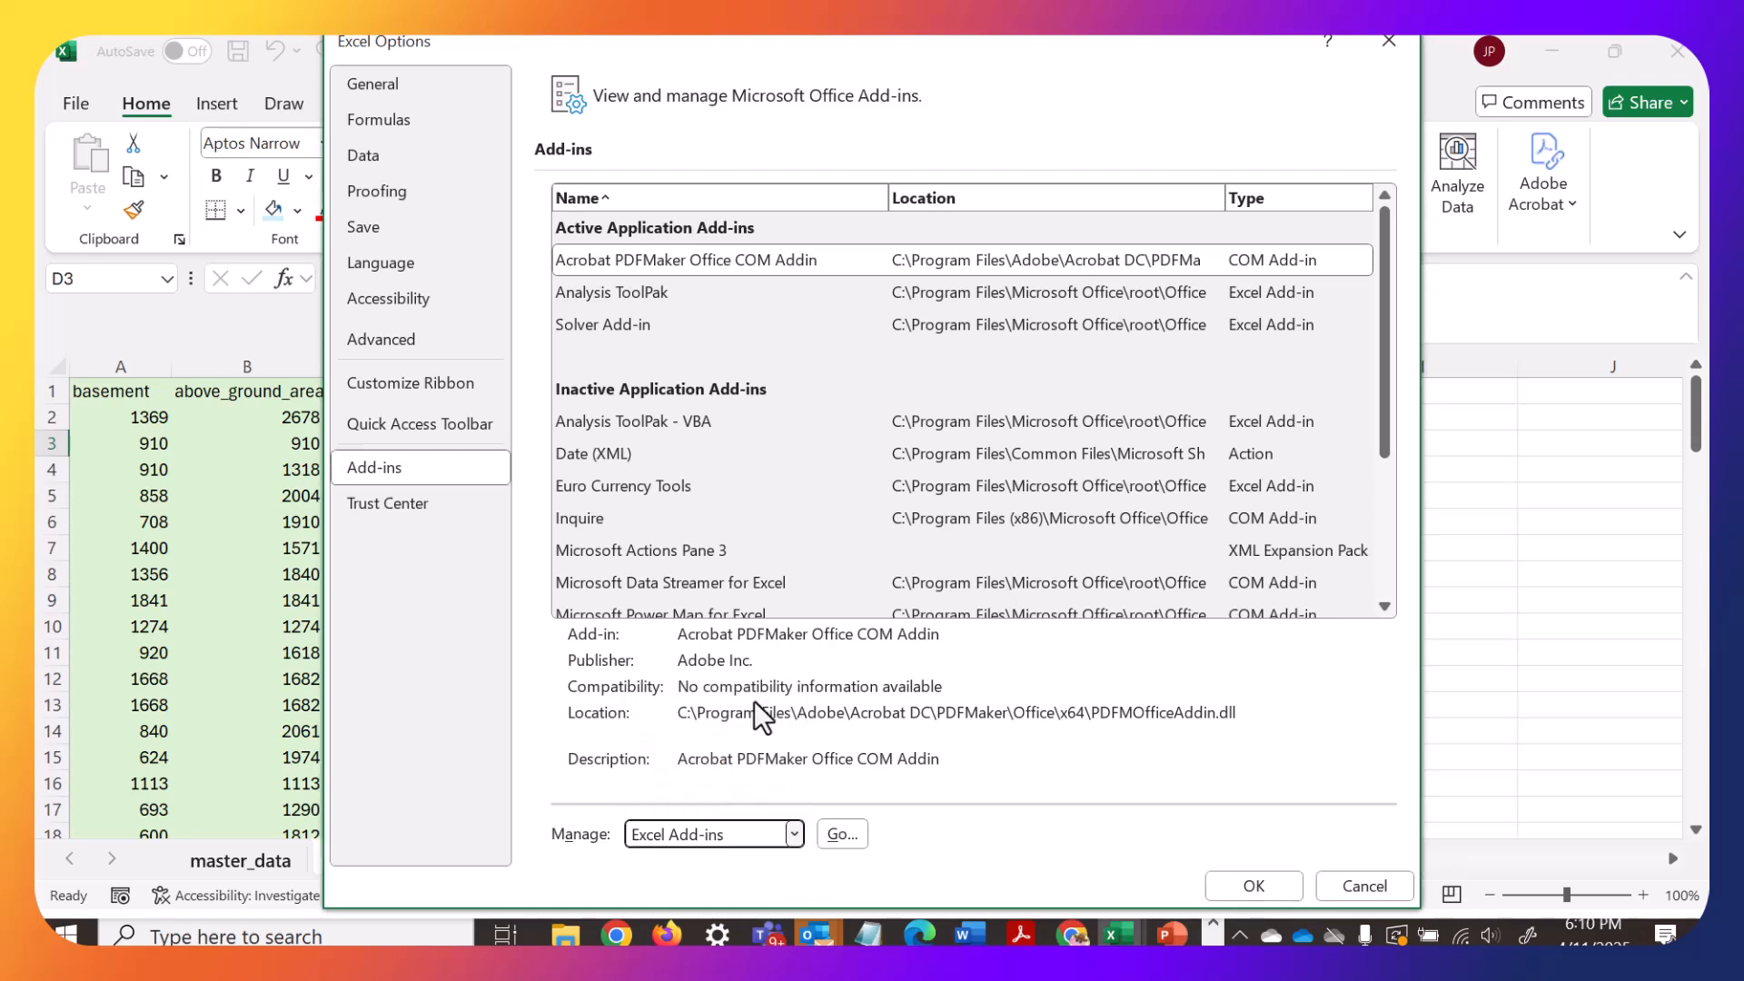
{"action": "left_click", "coordinate": [843, 837]}
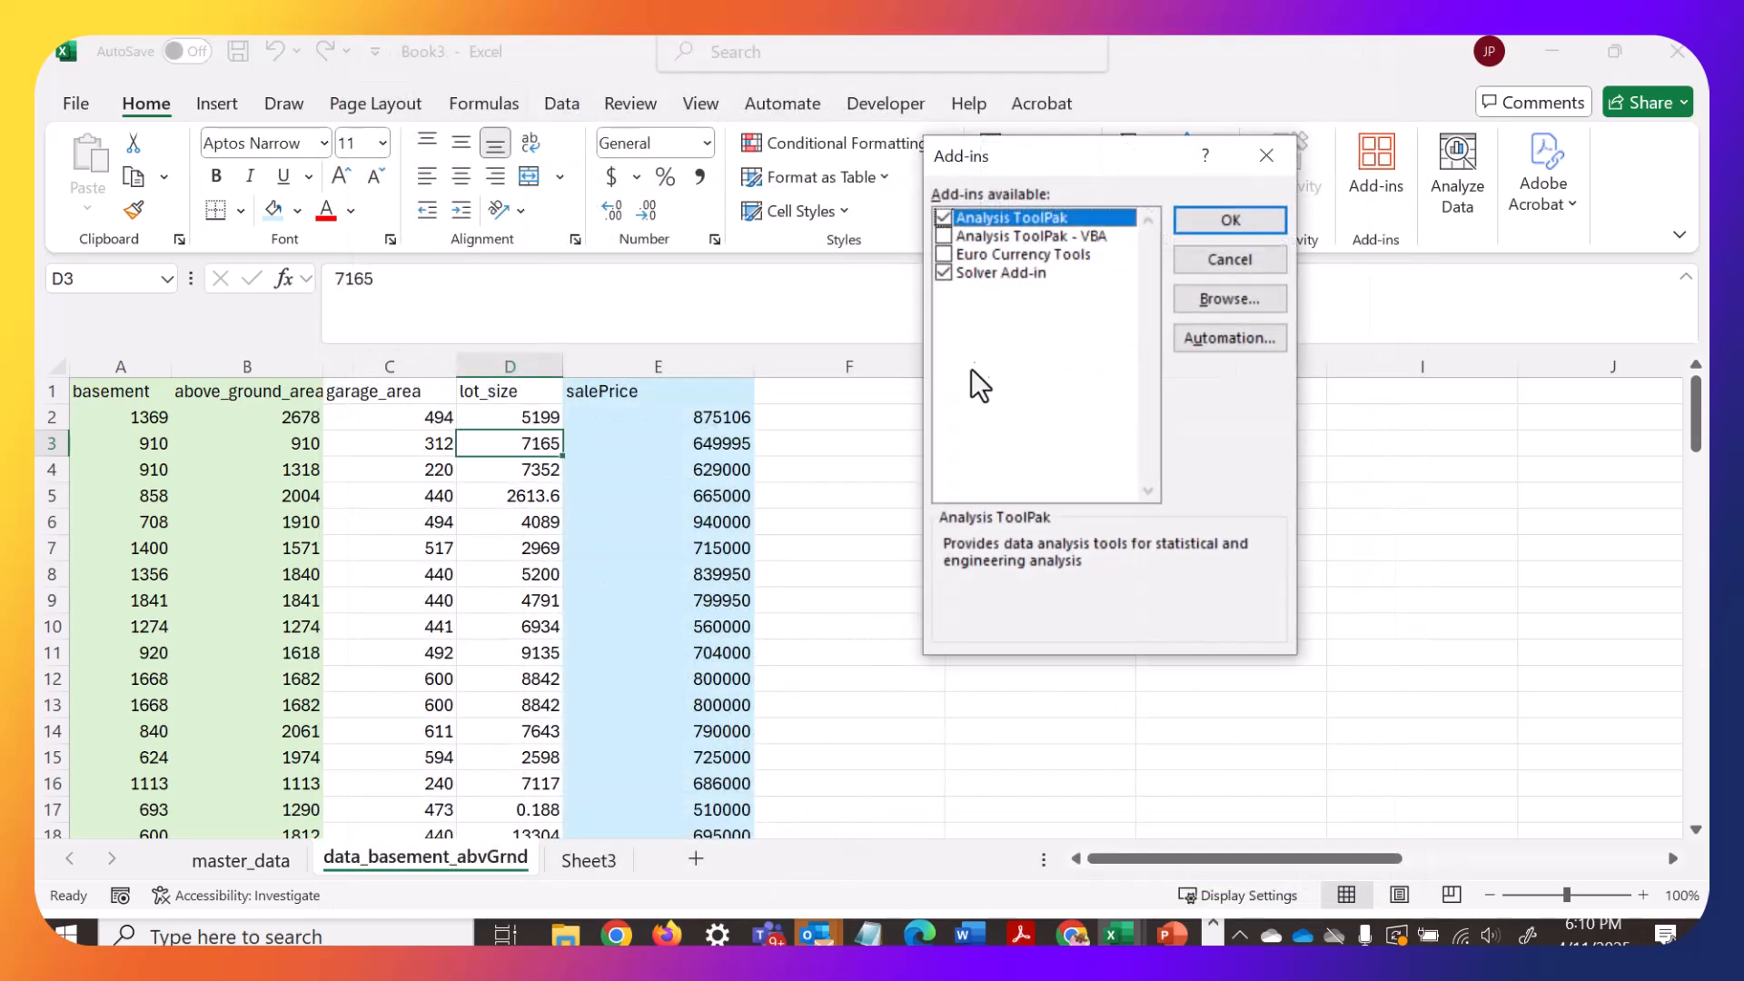
{"action": "left_click", "coordinate": [941, 216]}
{"action": "left_click", "coordinate": [1194, 226]}
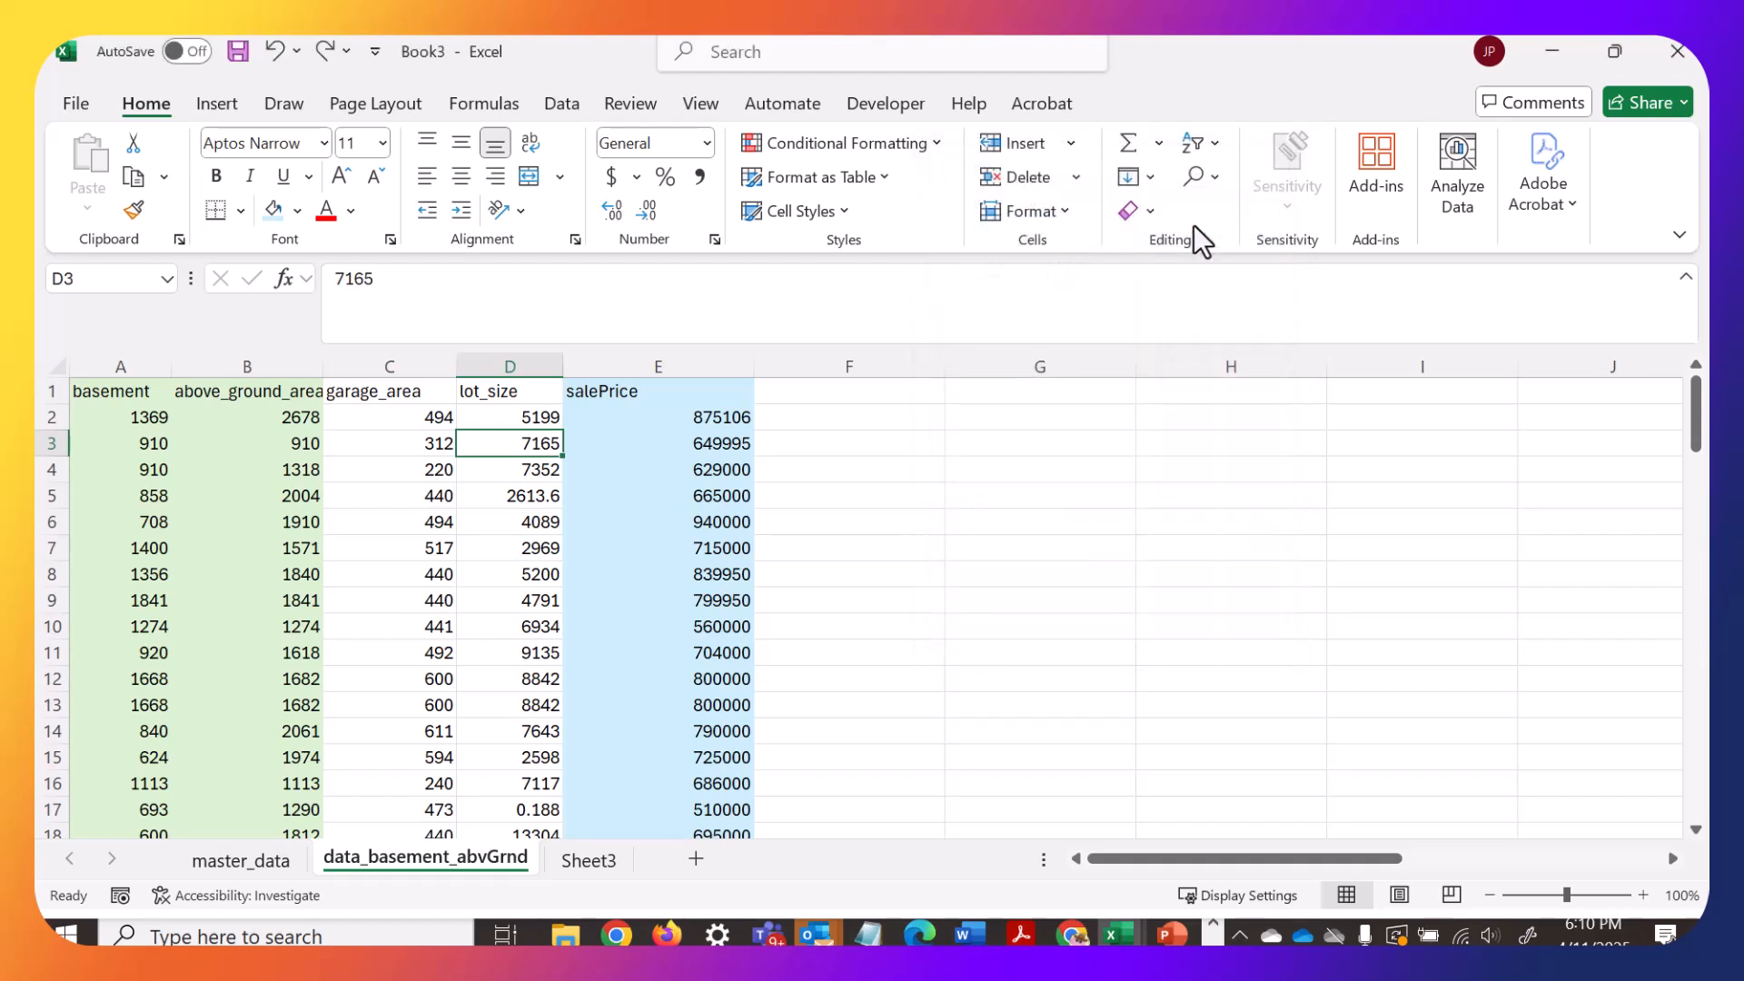
Start a Regression data analysis with the salePrice column, $E$1:$E$94, as the Input Y Range.
{"action": "left_click", "coordinate": [564, 103]}
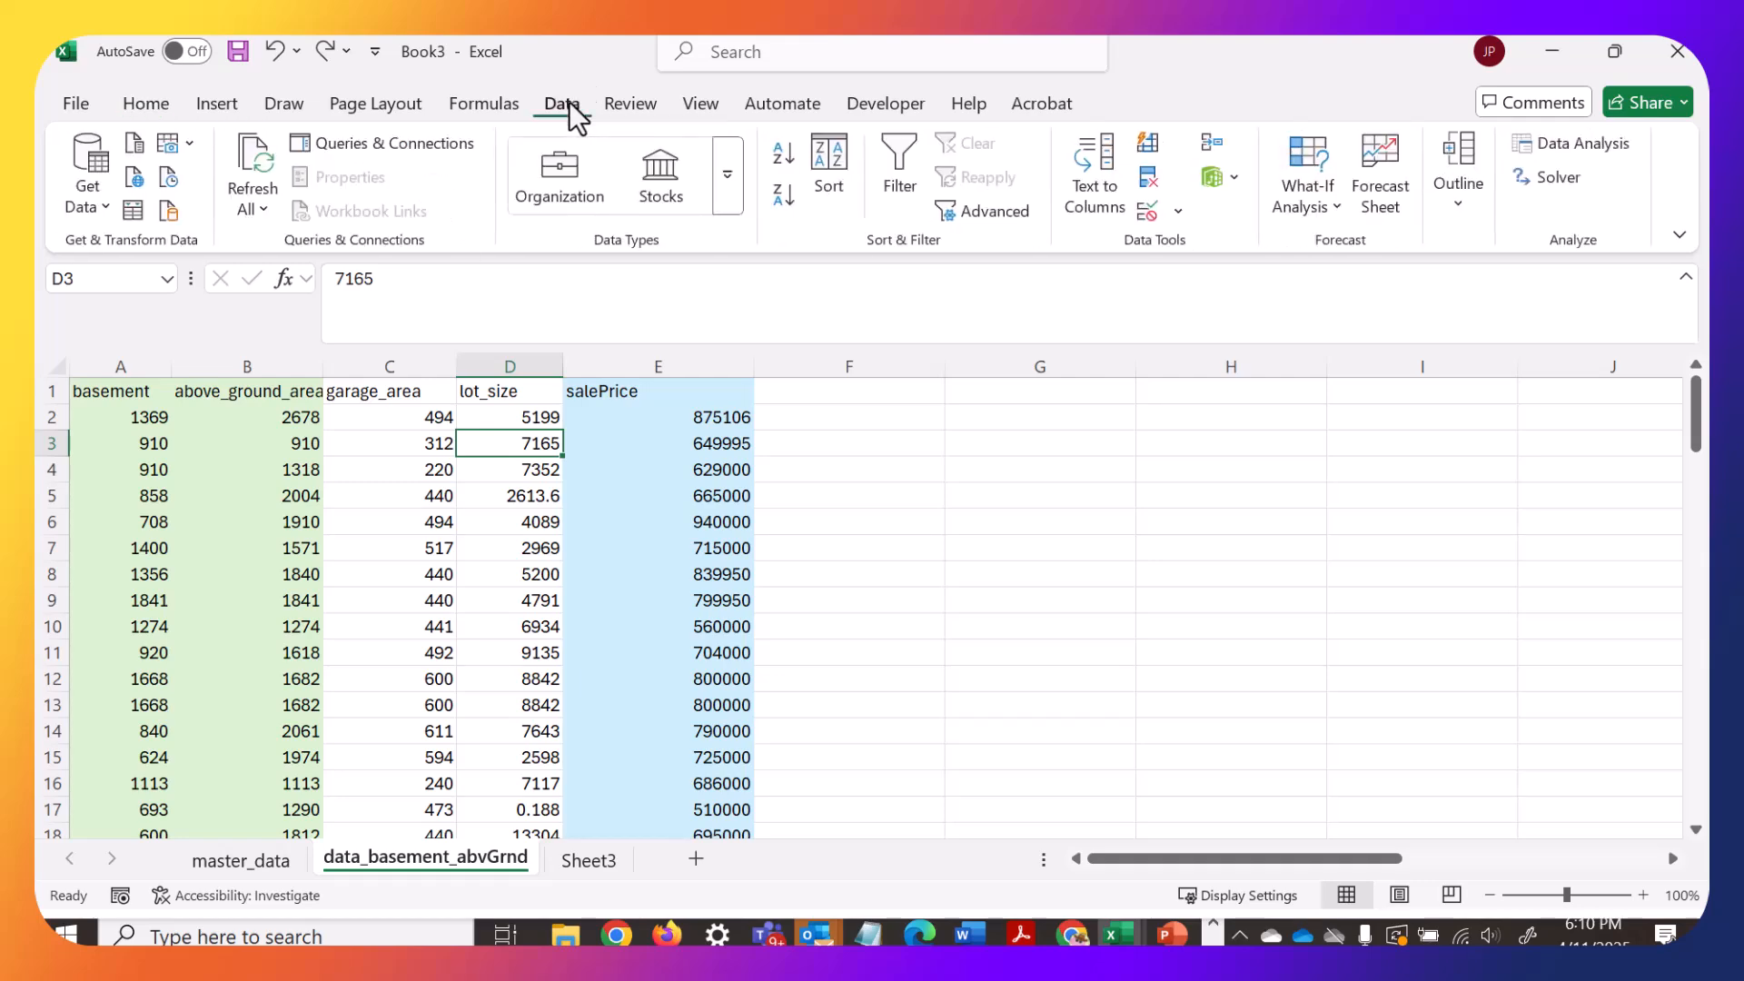
{"action": "left_click", "coordinate": [1545, 143]}
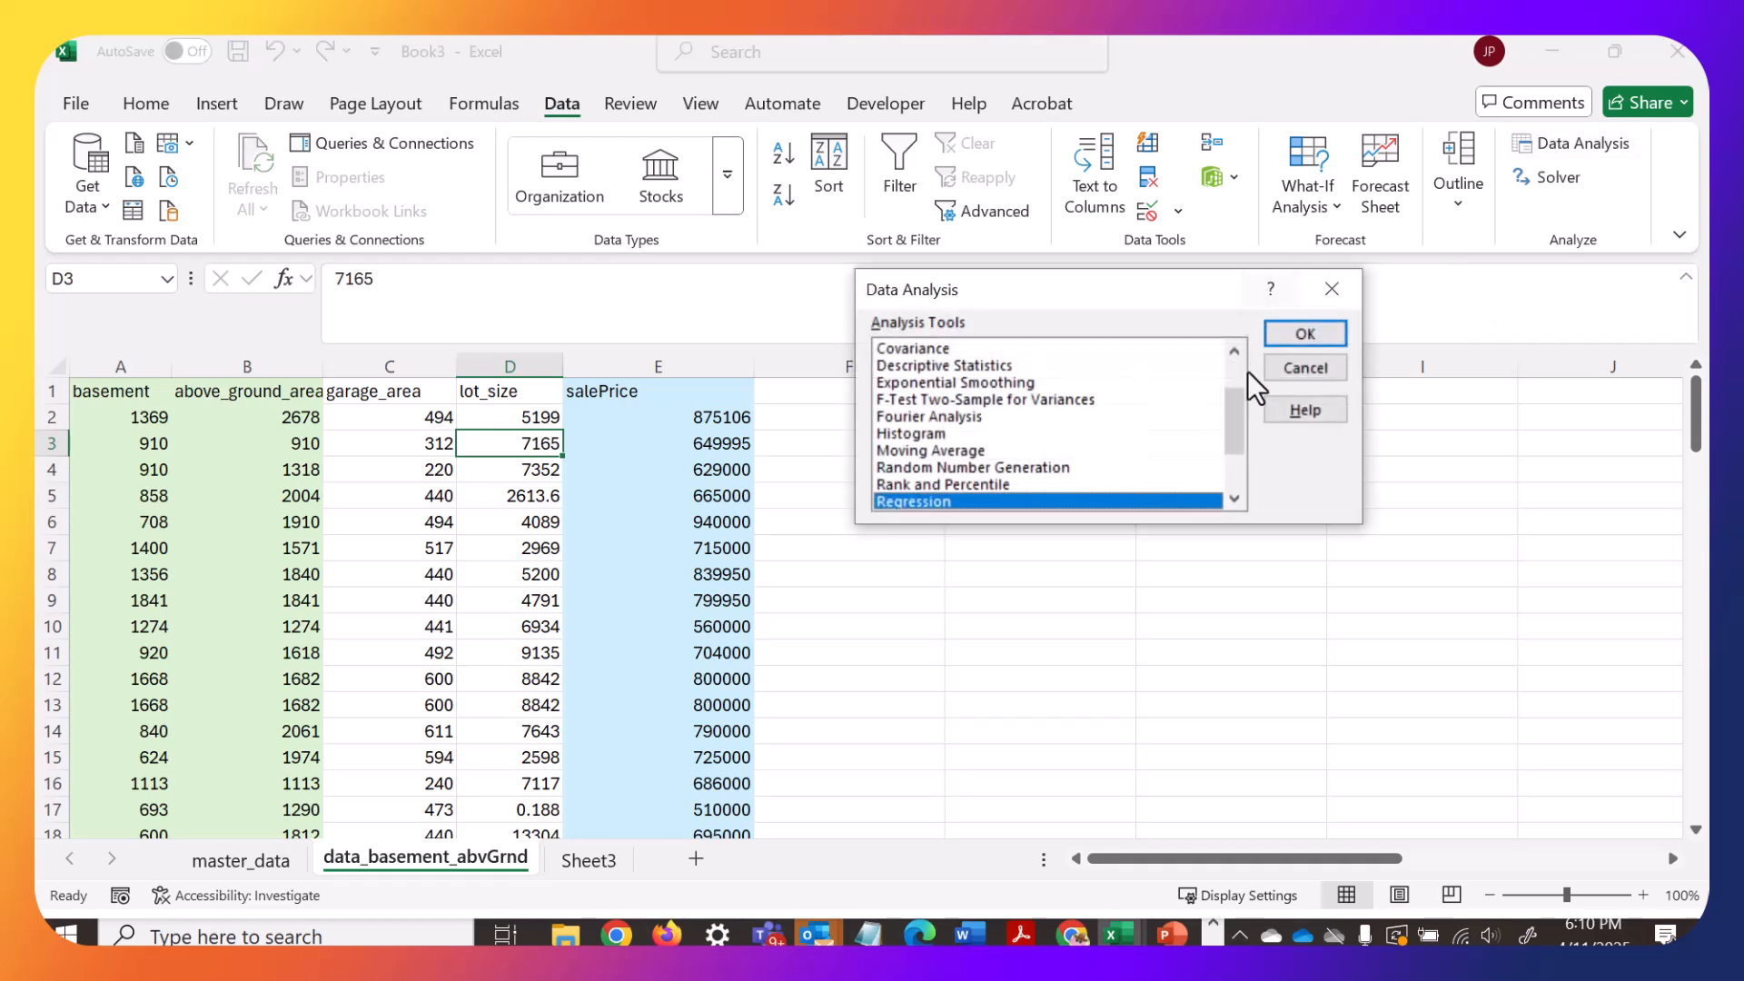
{"action": "mouse_move", "coordinate": [1227, 407]}
{"action": "left_mouse_down"}
{"action": "mouse_move", "coordinate": [1229, 376]}
{"action": "mouse_move", "coordinate": [1234, 436]}
{"action": "left_mouse_up"}
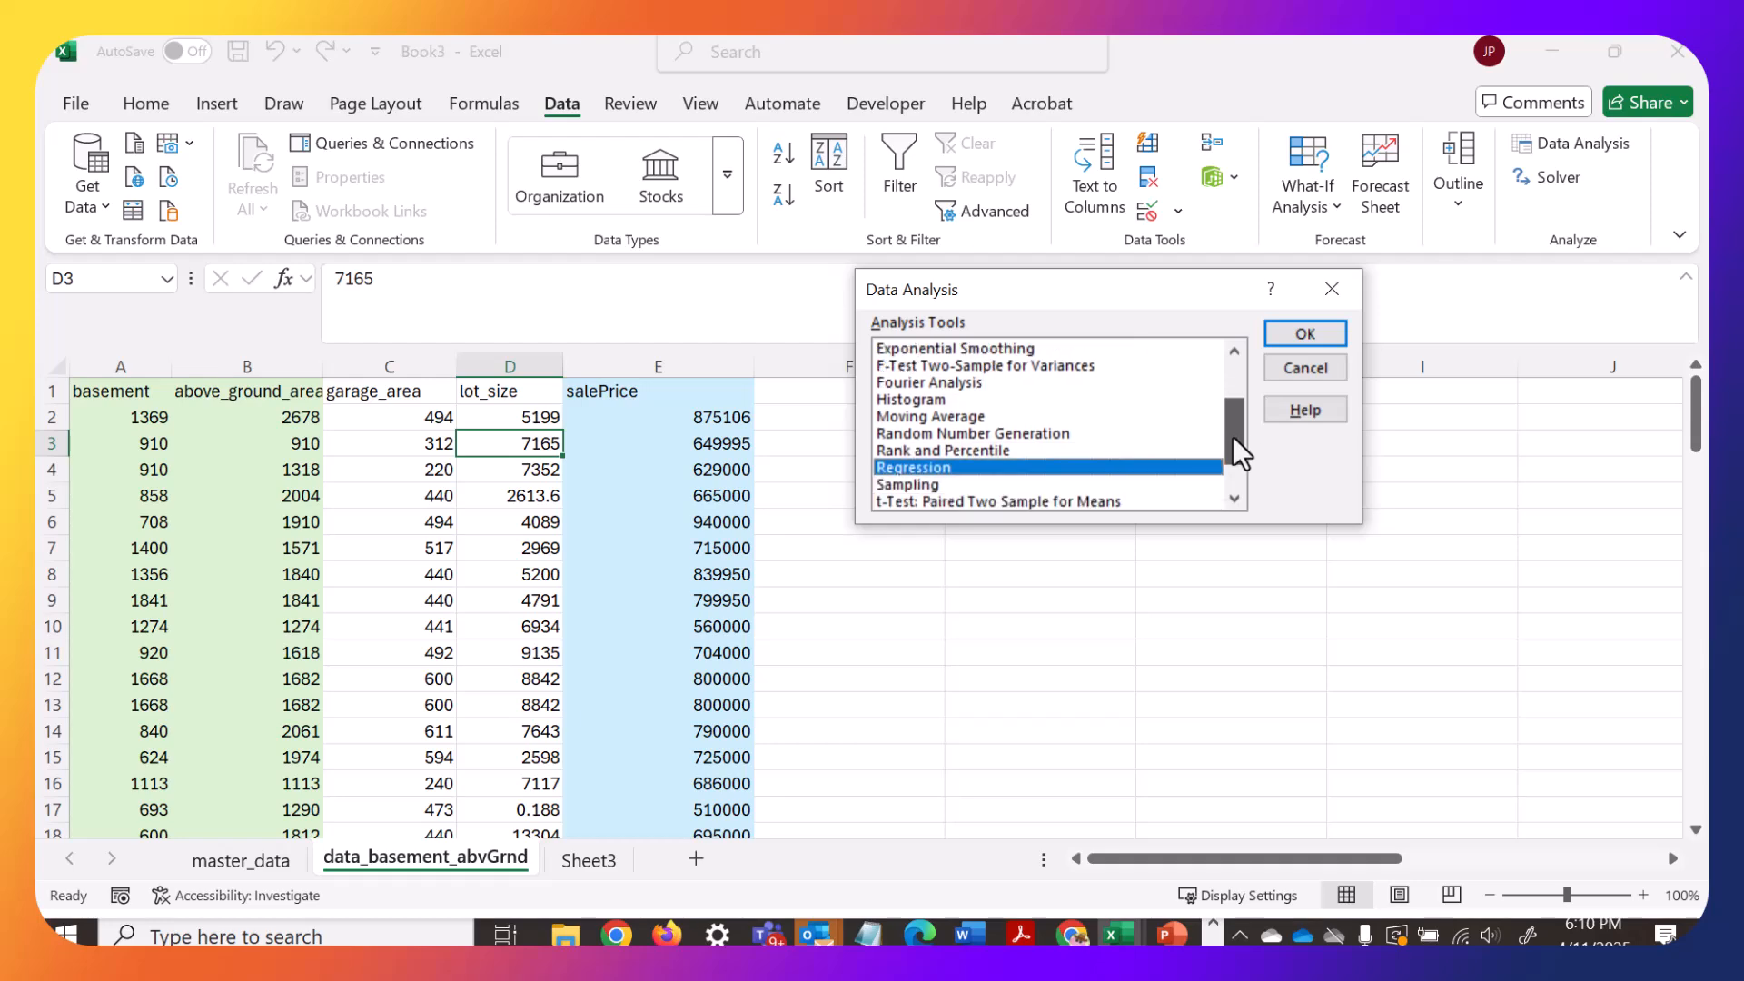
{"action": "double_click", "coordinate": [939, 467]}
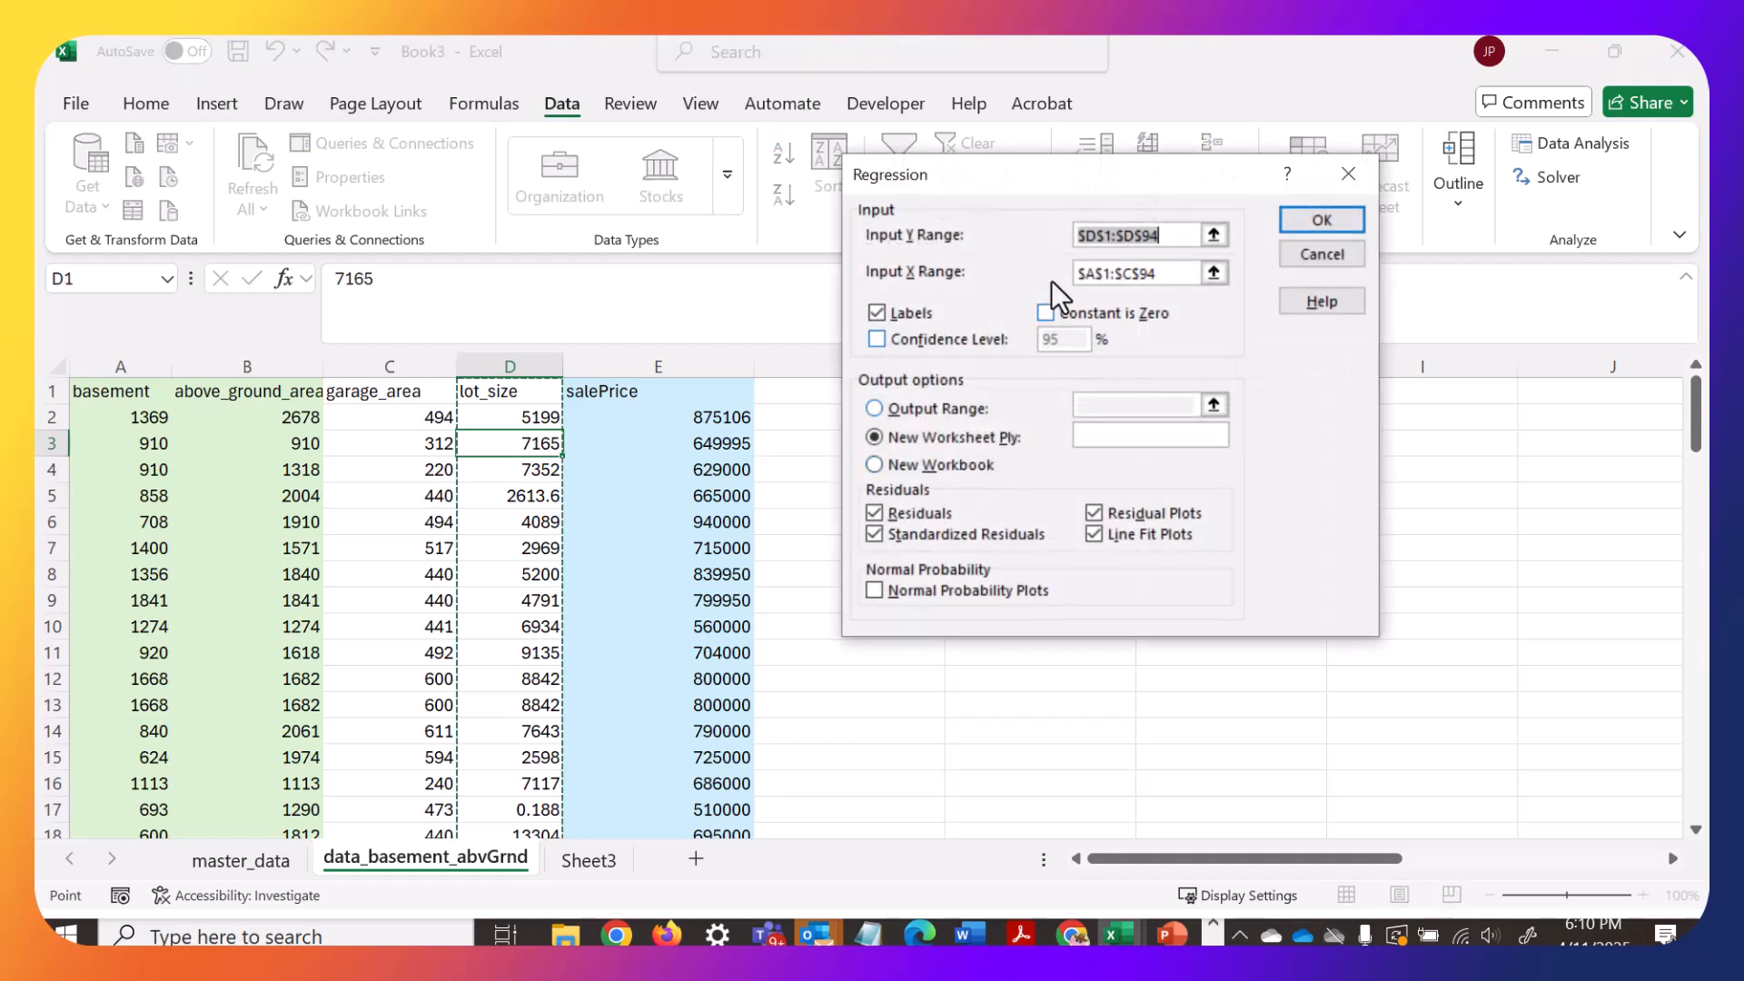
{"action": "left_click_drag", "start_coordinate": [970, 183], "coordinate": [988, 194]}
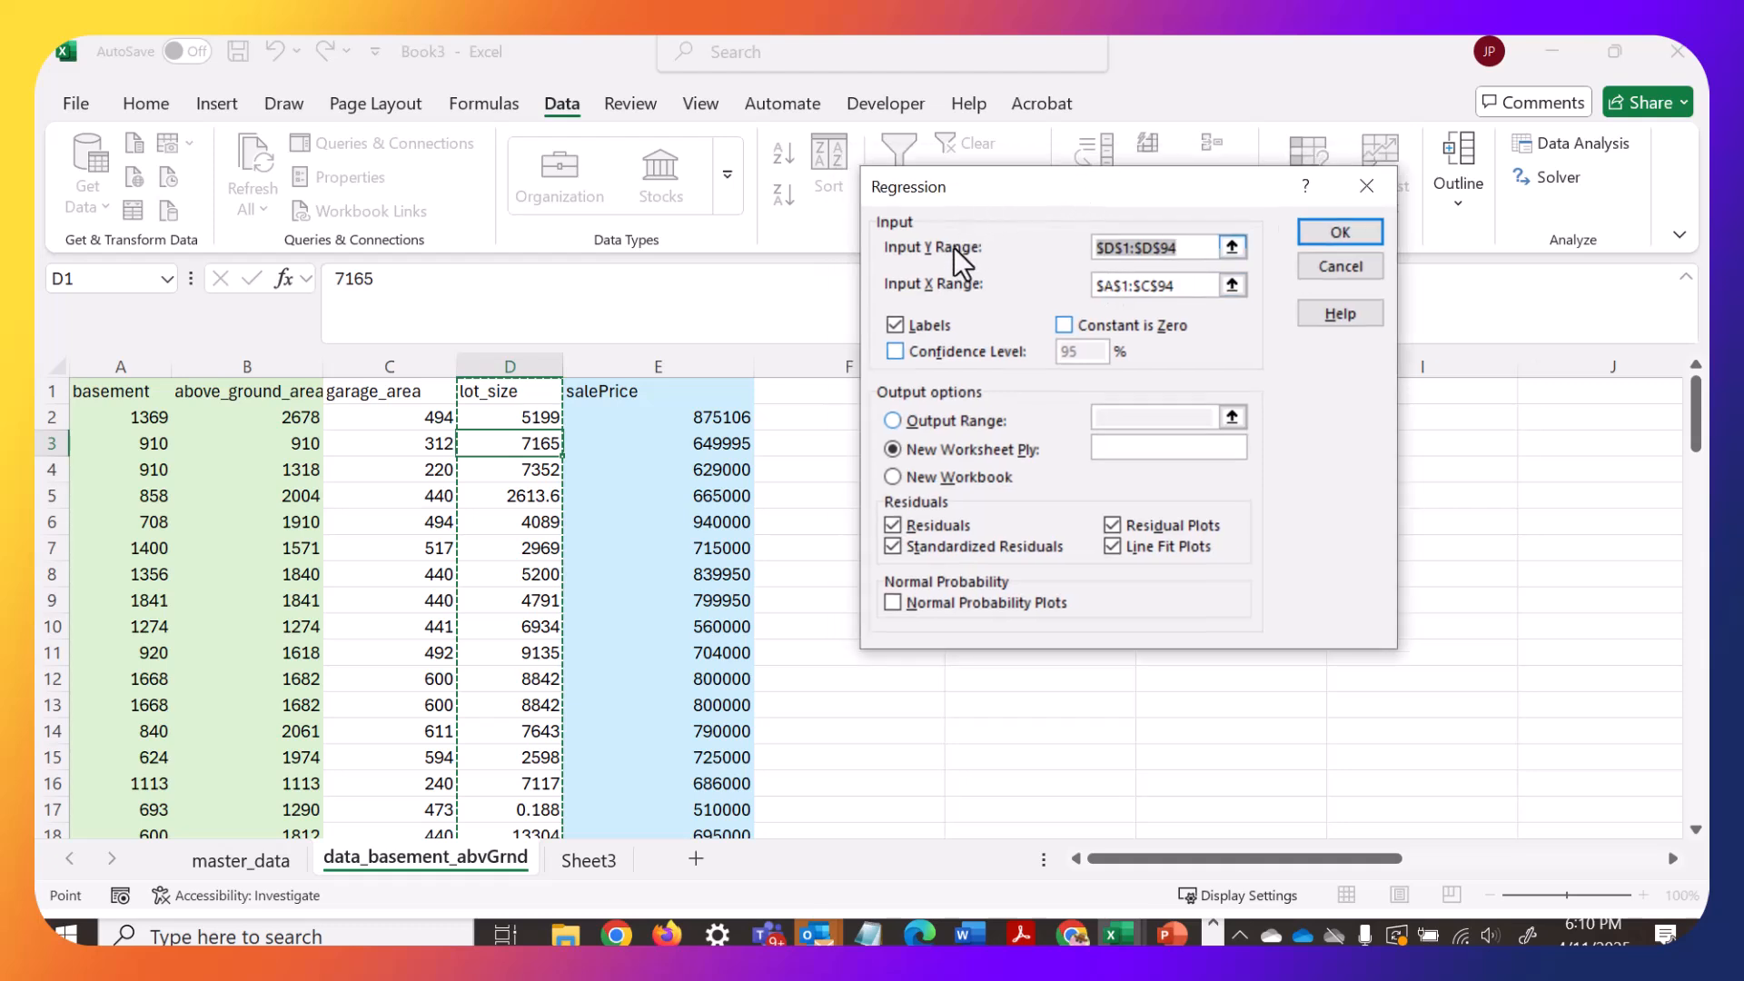
{"action": "left_click", "coordinate": [1119, 249]}
{"action": "left_click_drag", "start_coordinate": [1190, 252], "coordinate": [1091, 246]}
{"action": "key", "text": "BackSpace"}
{"action": "left_click_drag", "start_coordinate": [697, 392], "coordinate": [693, 783]}
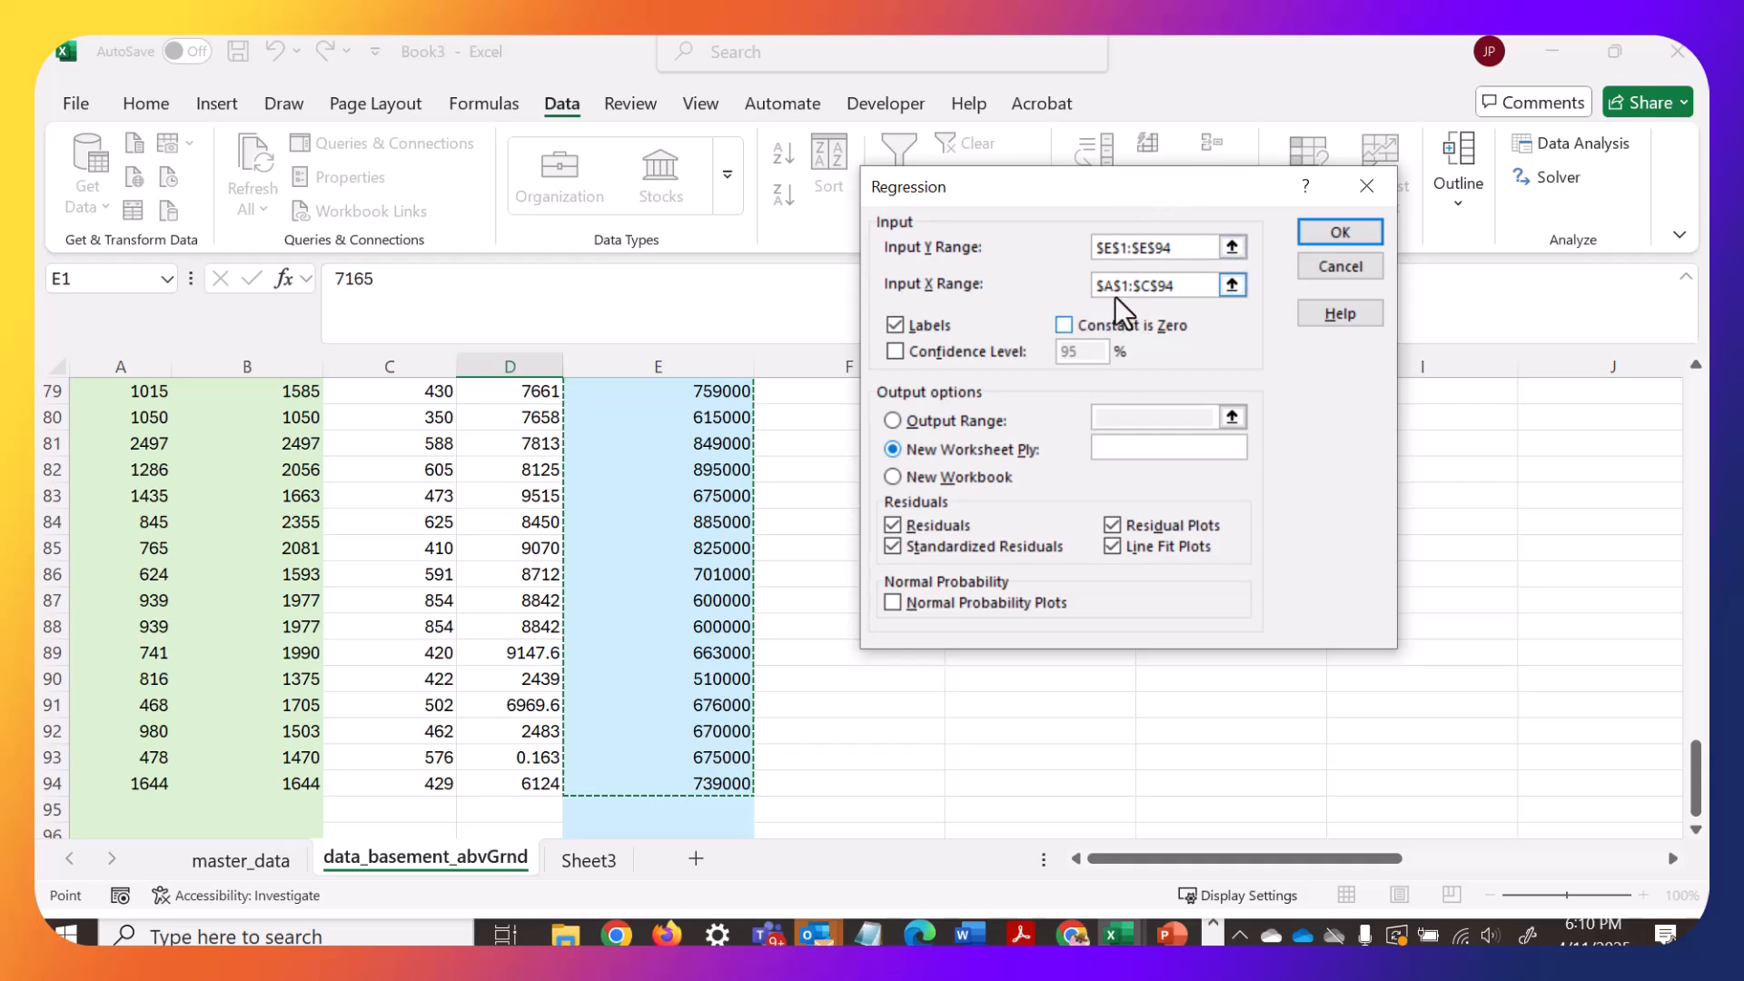
Set the Input X Range to basement and above_ground_area, $A$1:$B$94, and run the regression with labels into a new worksheet.
{"action": "left_click", "coordinate": [1169, 283]}
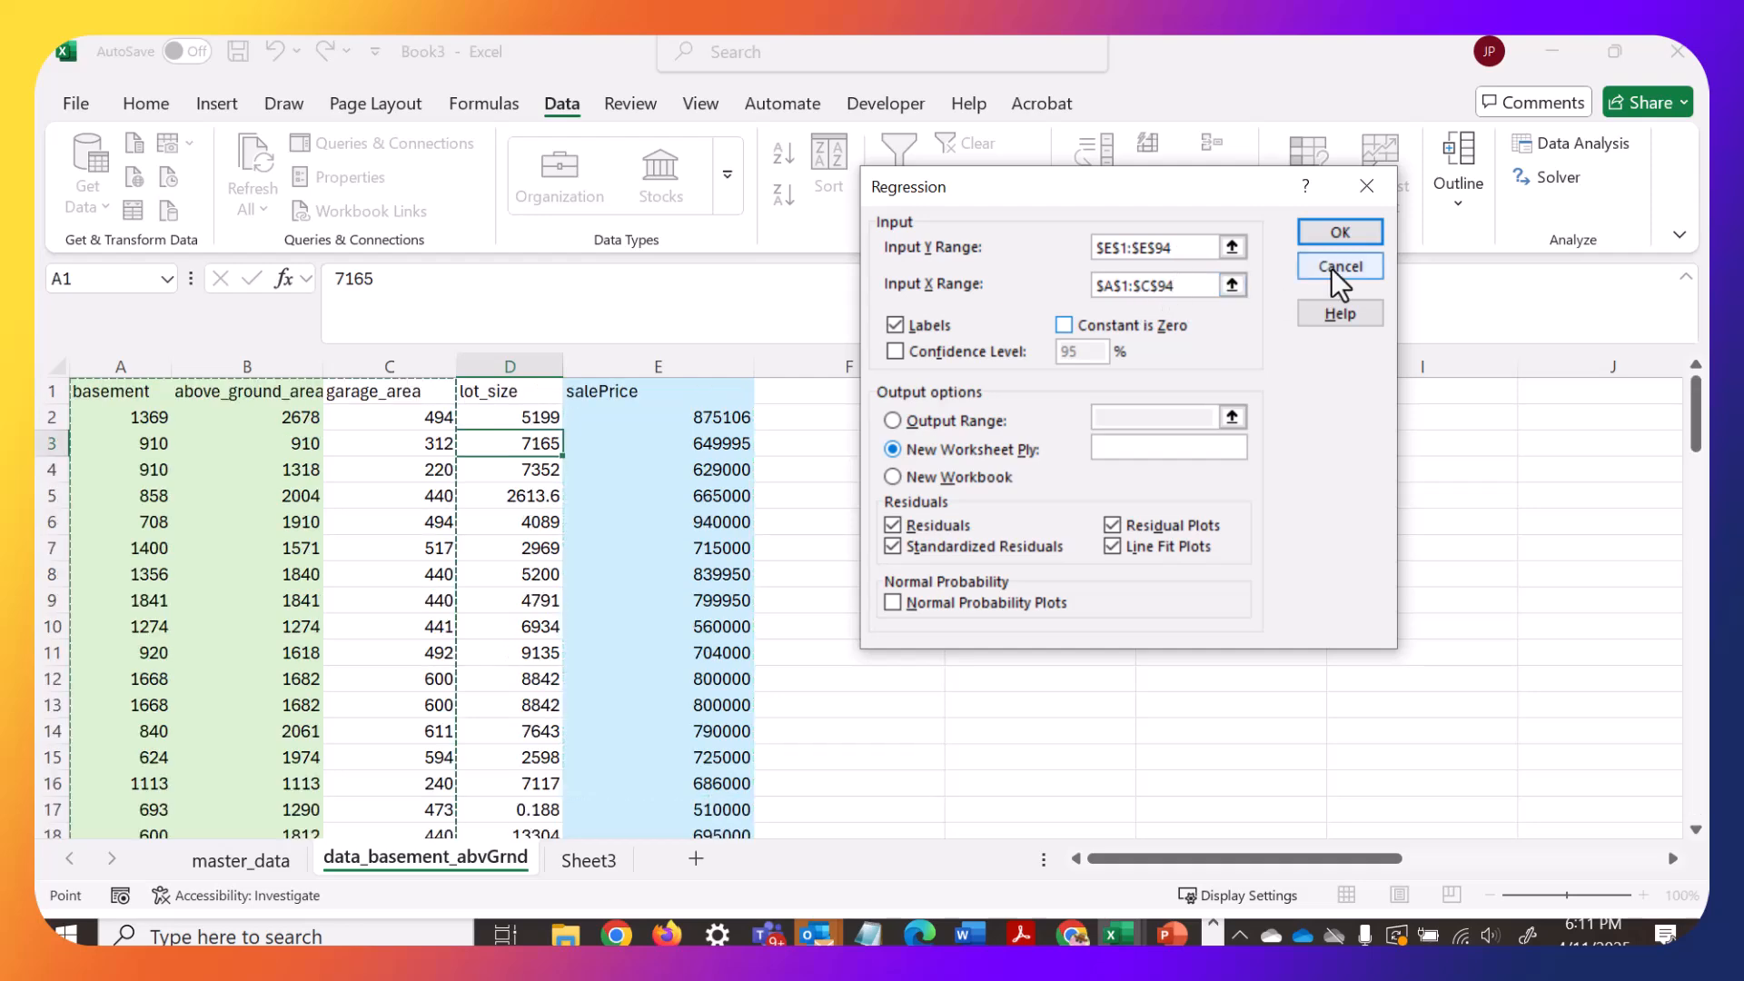
{"action": "key", "text": "ctrl+shift+Left"}
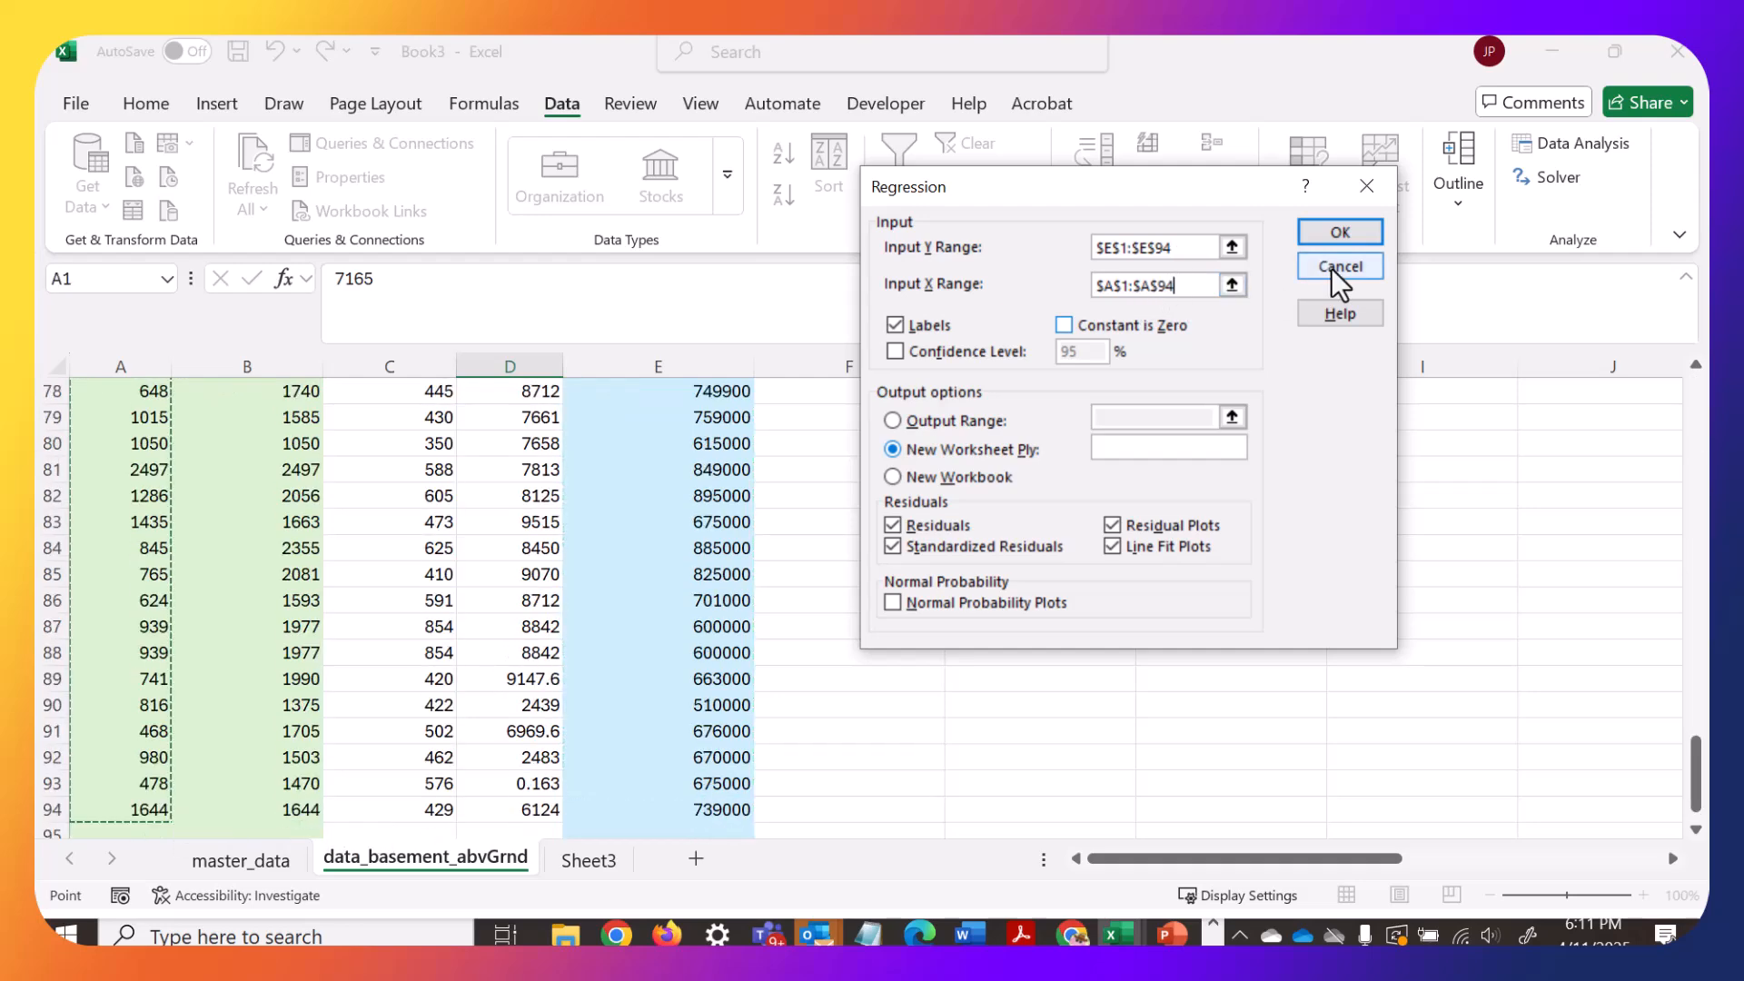
{"action": "left_click_drag", "start_coordinate": [1173, 283], "coordinate": [1095, 284]}
{"action": "key", "text": "BackSpace"}
{"action": "left_click_drag", "start_coordinate": [1697, 791], "coordinate": [1677, 368]}
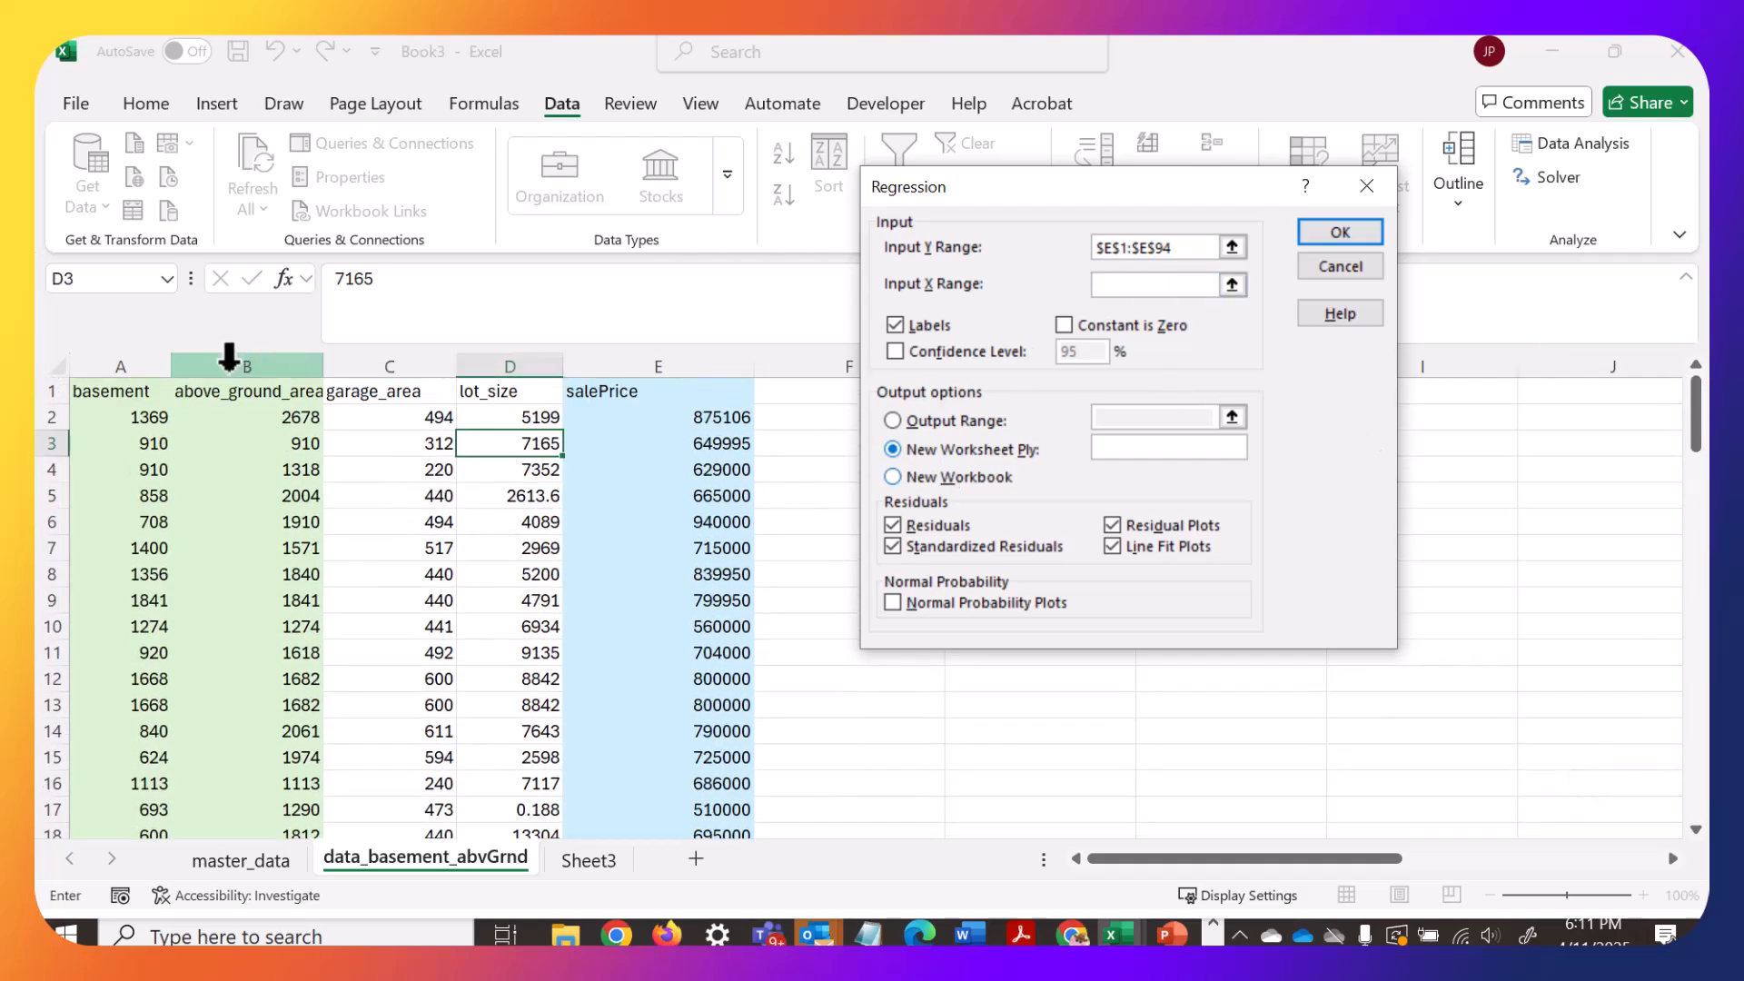
{"action": "left_click_drag", "start_coordinate": [145, 386], "coordinate": [291, 762]}
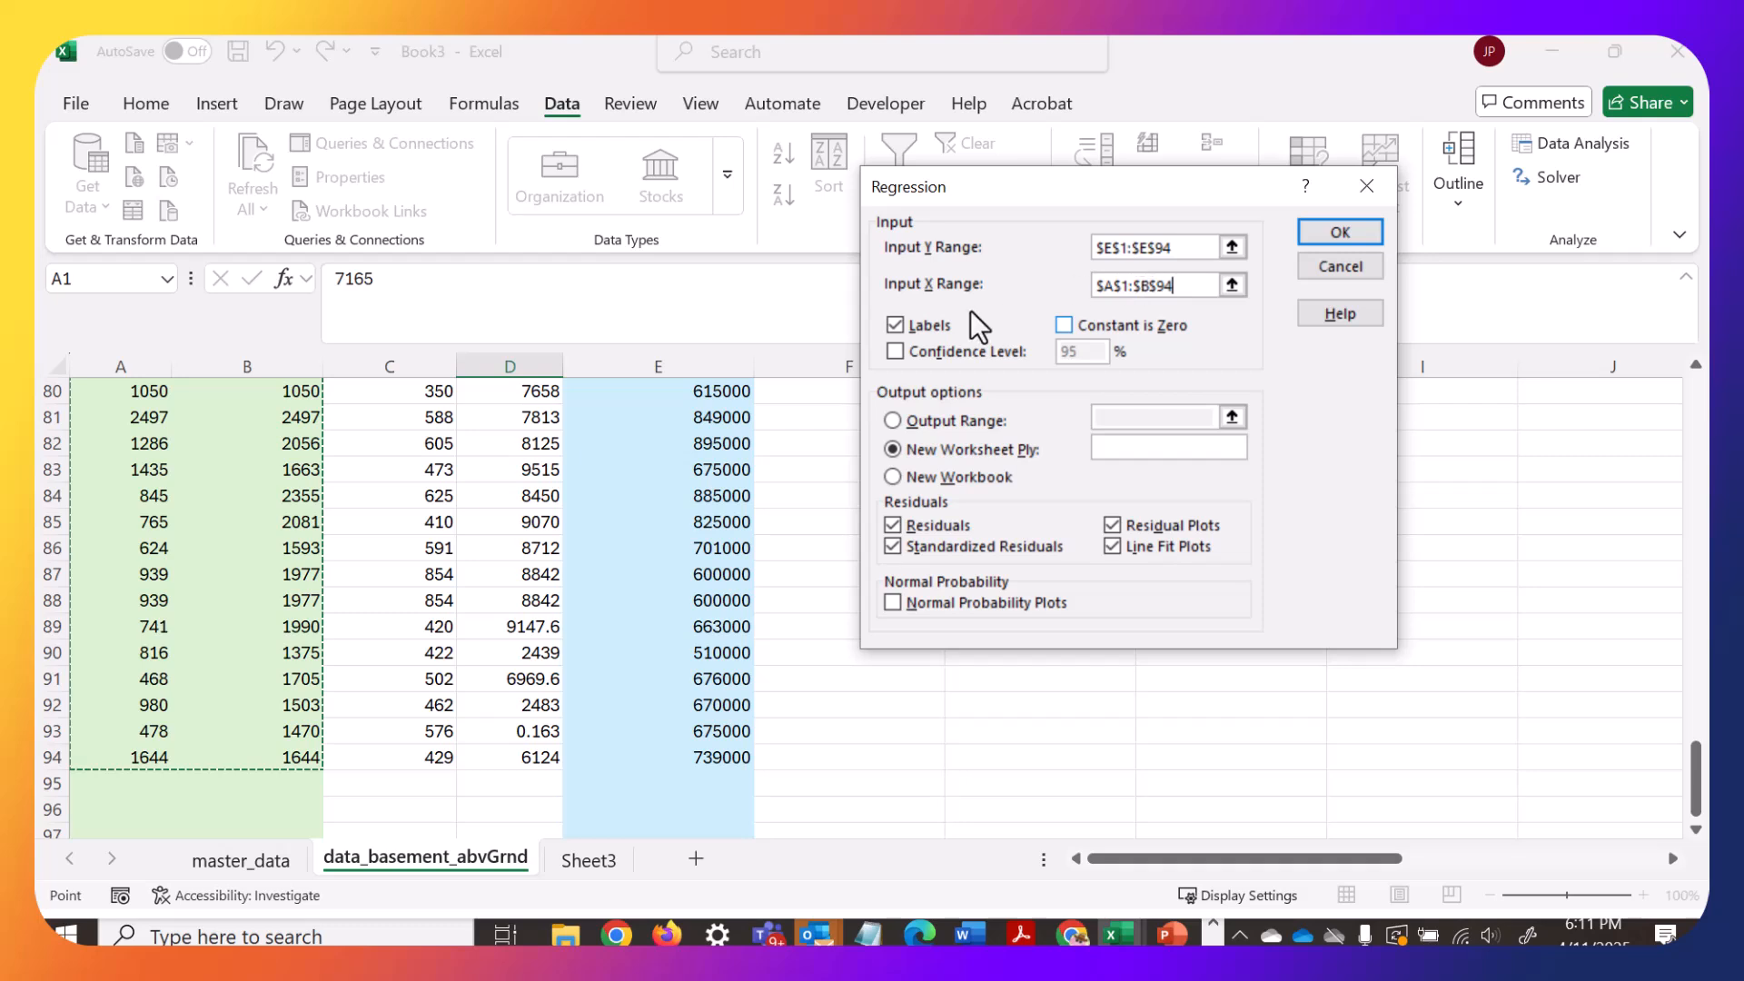
{"action": "left_click", "coordinate": [896, 328]}
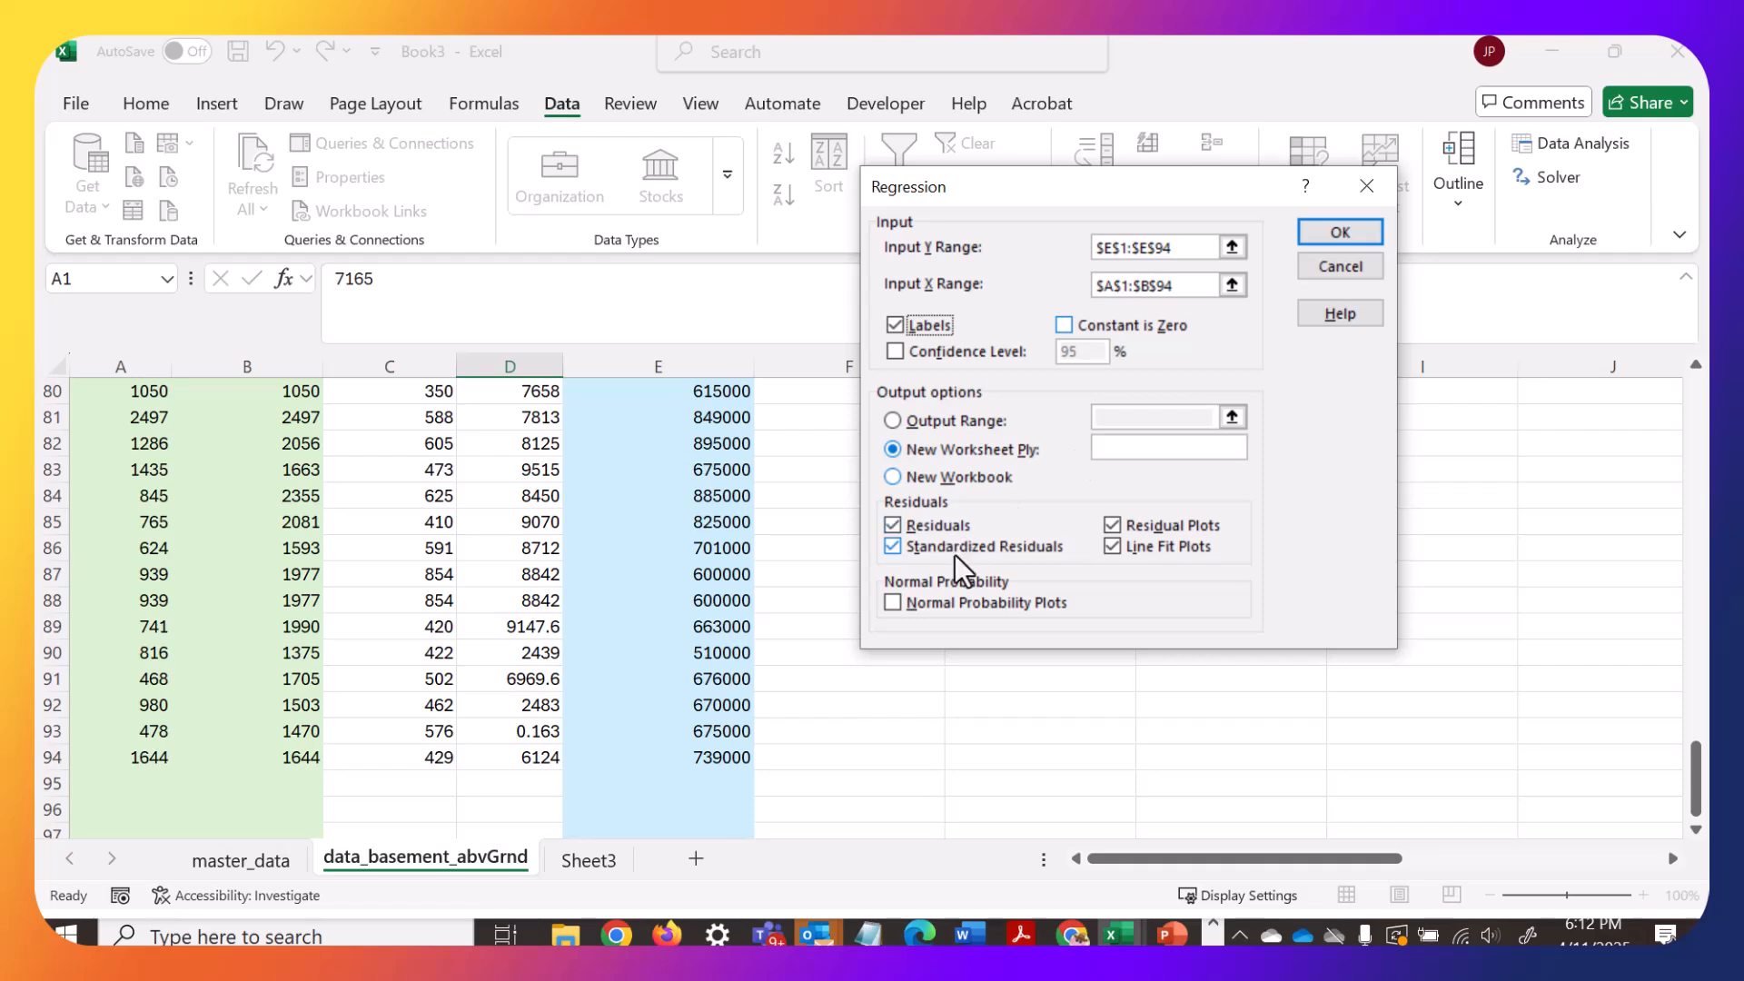
{"action": "left_click", "coordinate": [1318, 233]}
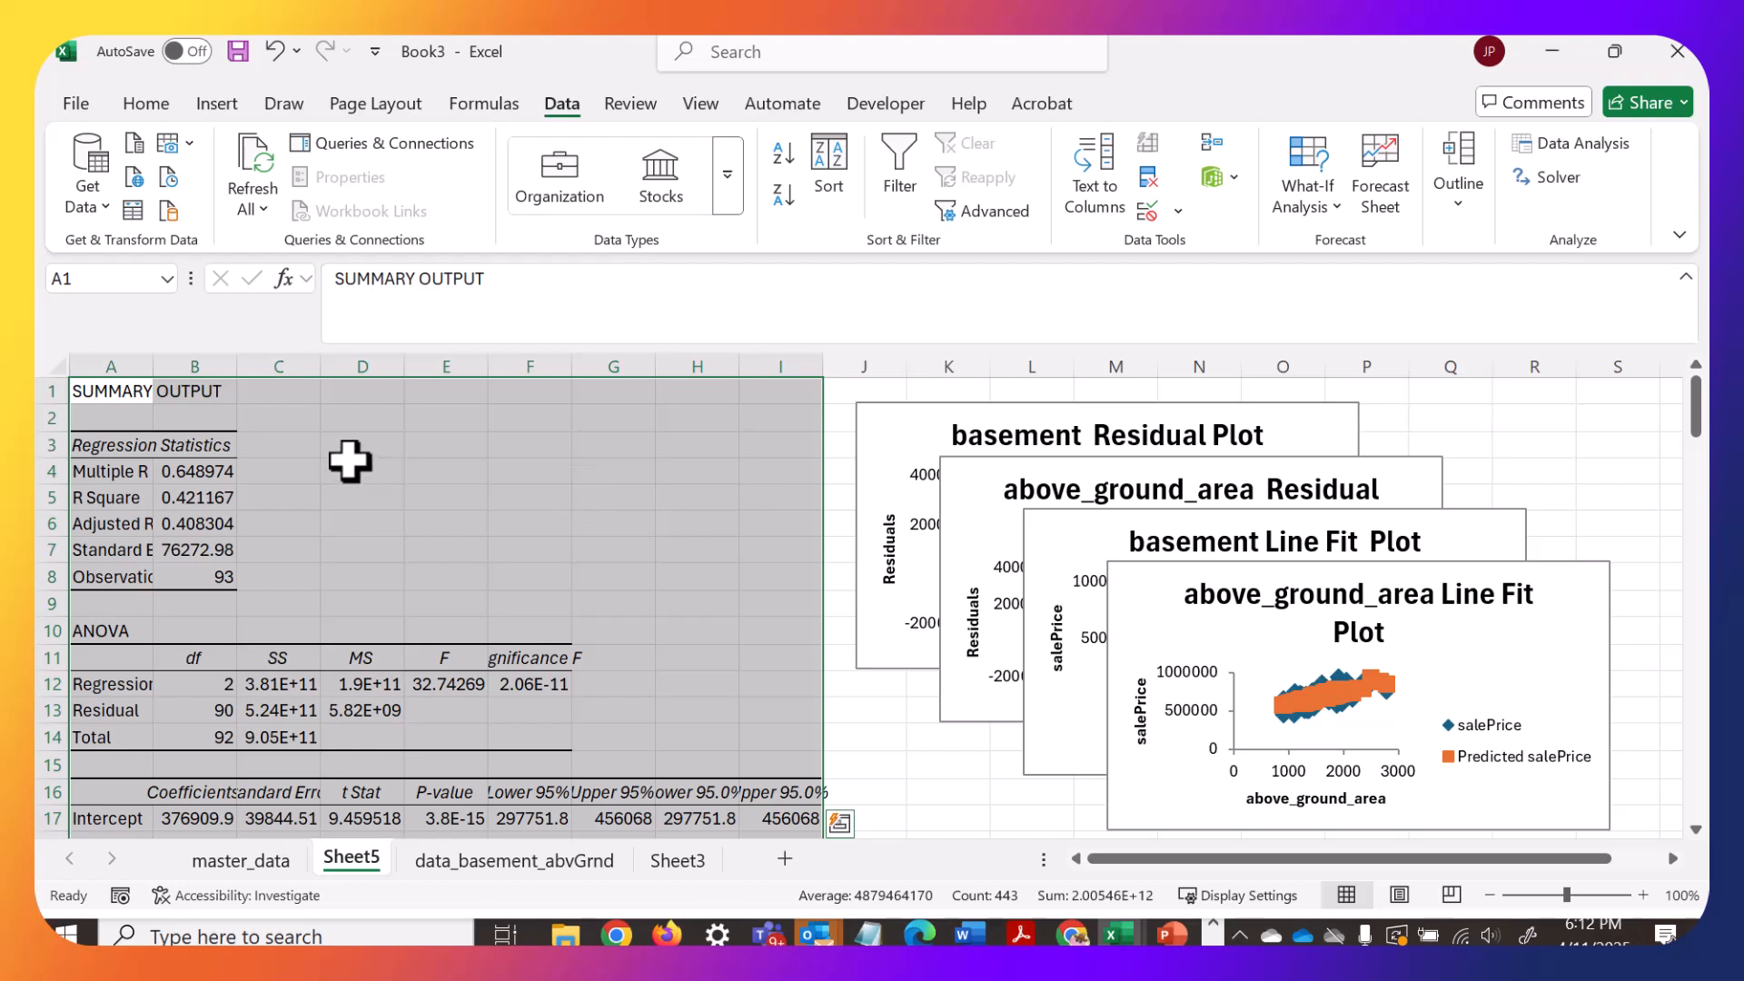
Rename the regression output sheet as rslt_basement_abvGrnd_price.
{"action": "right_click", "coordinate": [356, 857]}
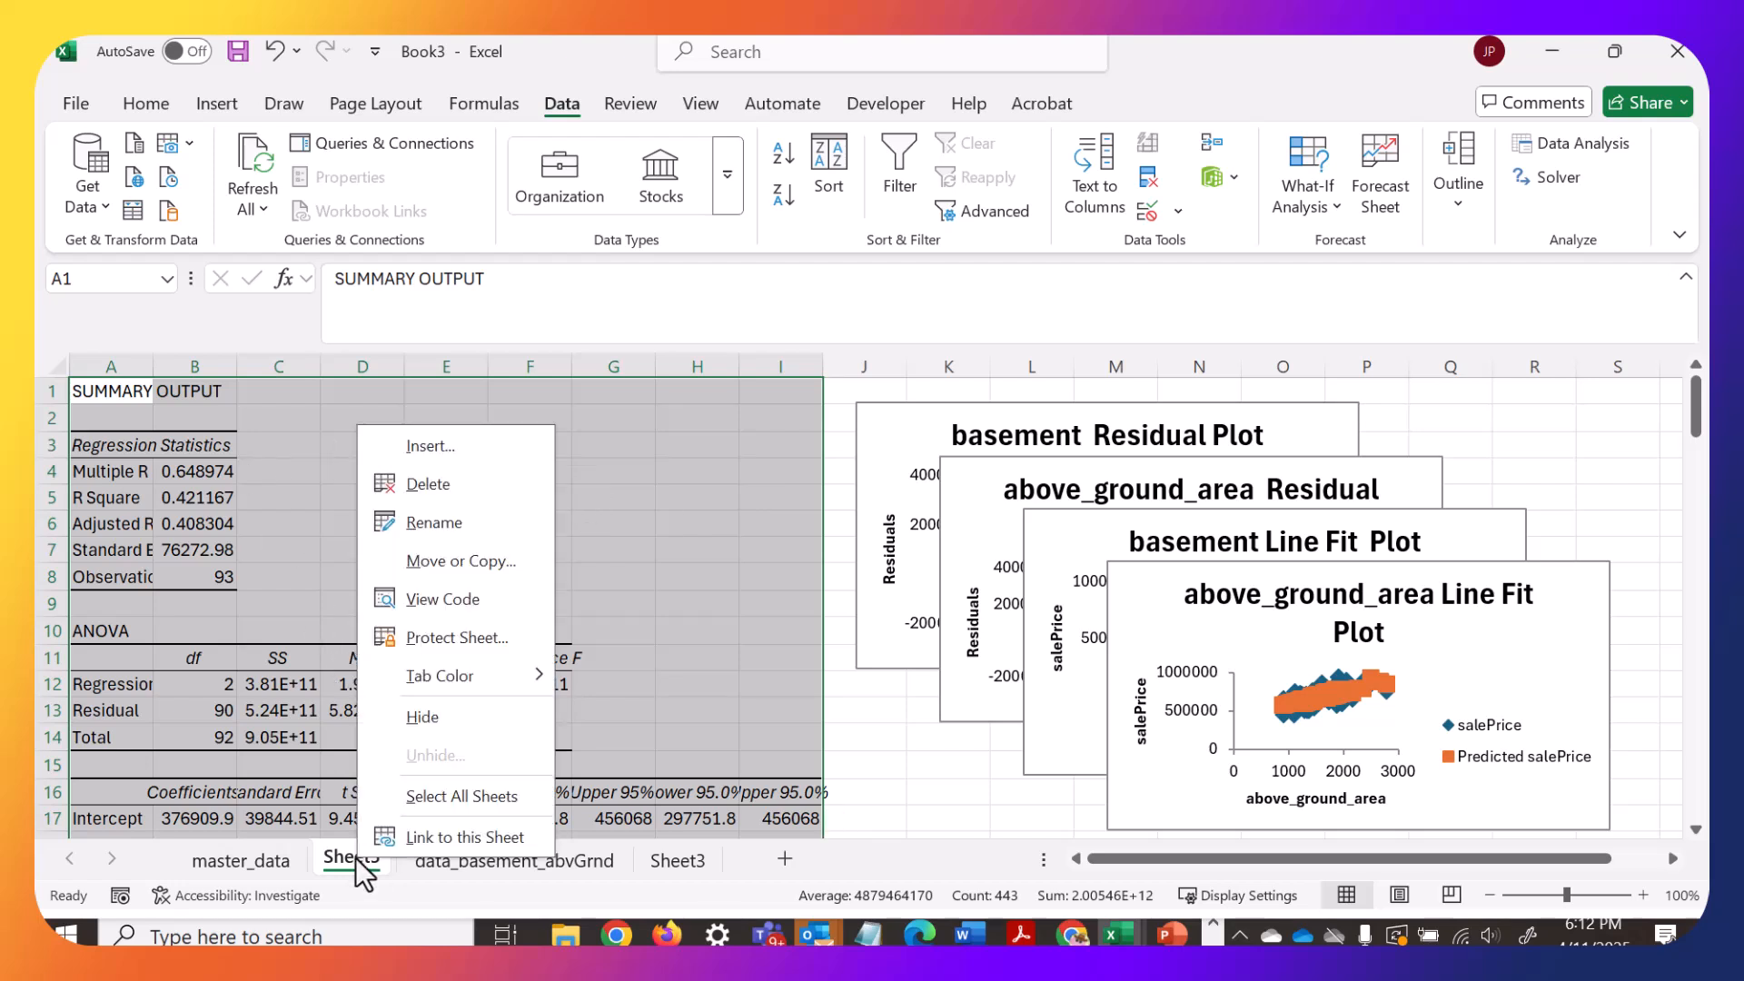
{"action": "left_click", "coordinate": [410, 522]}
{"action": "type", "text": "rslt"}
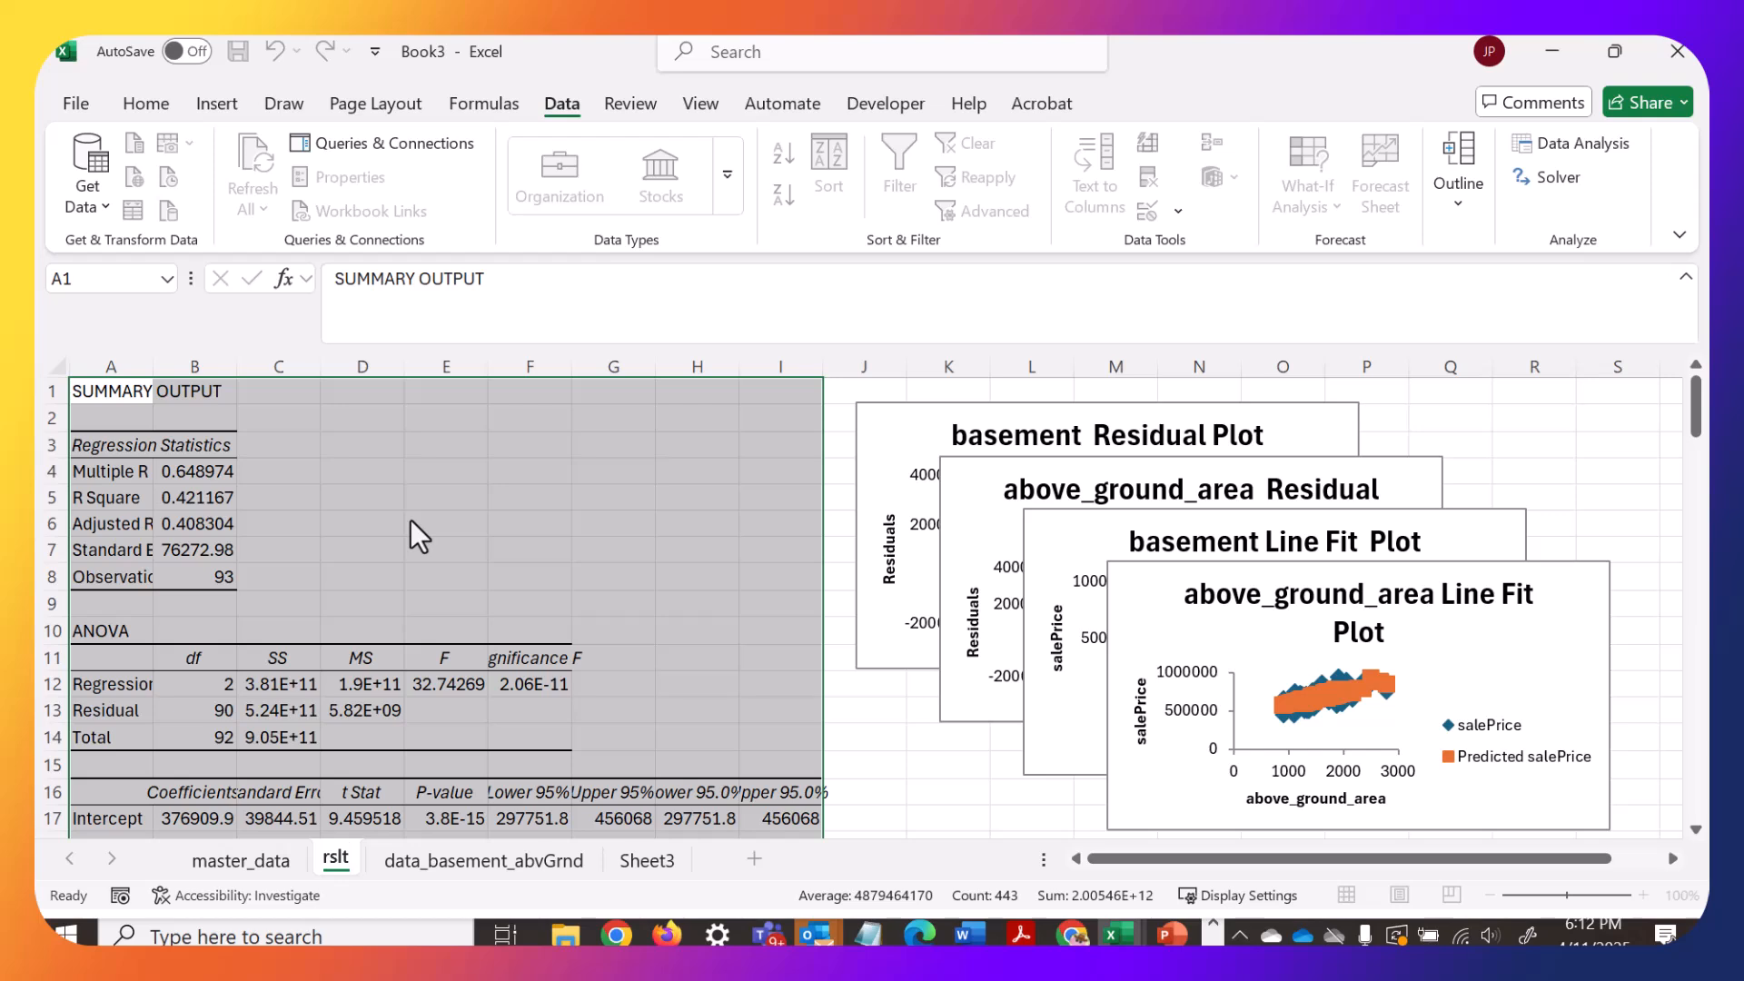
{"action": "type", "text": "_"}
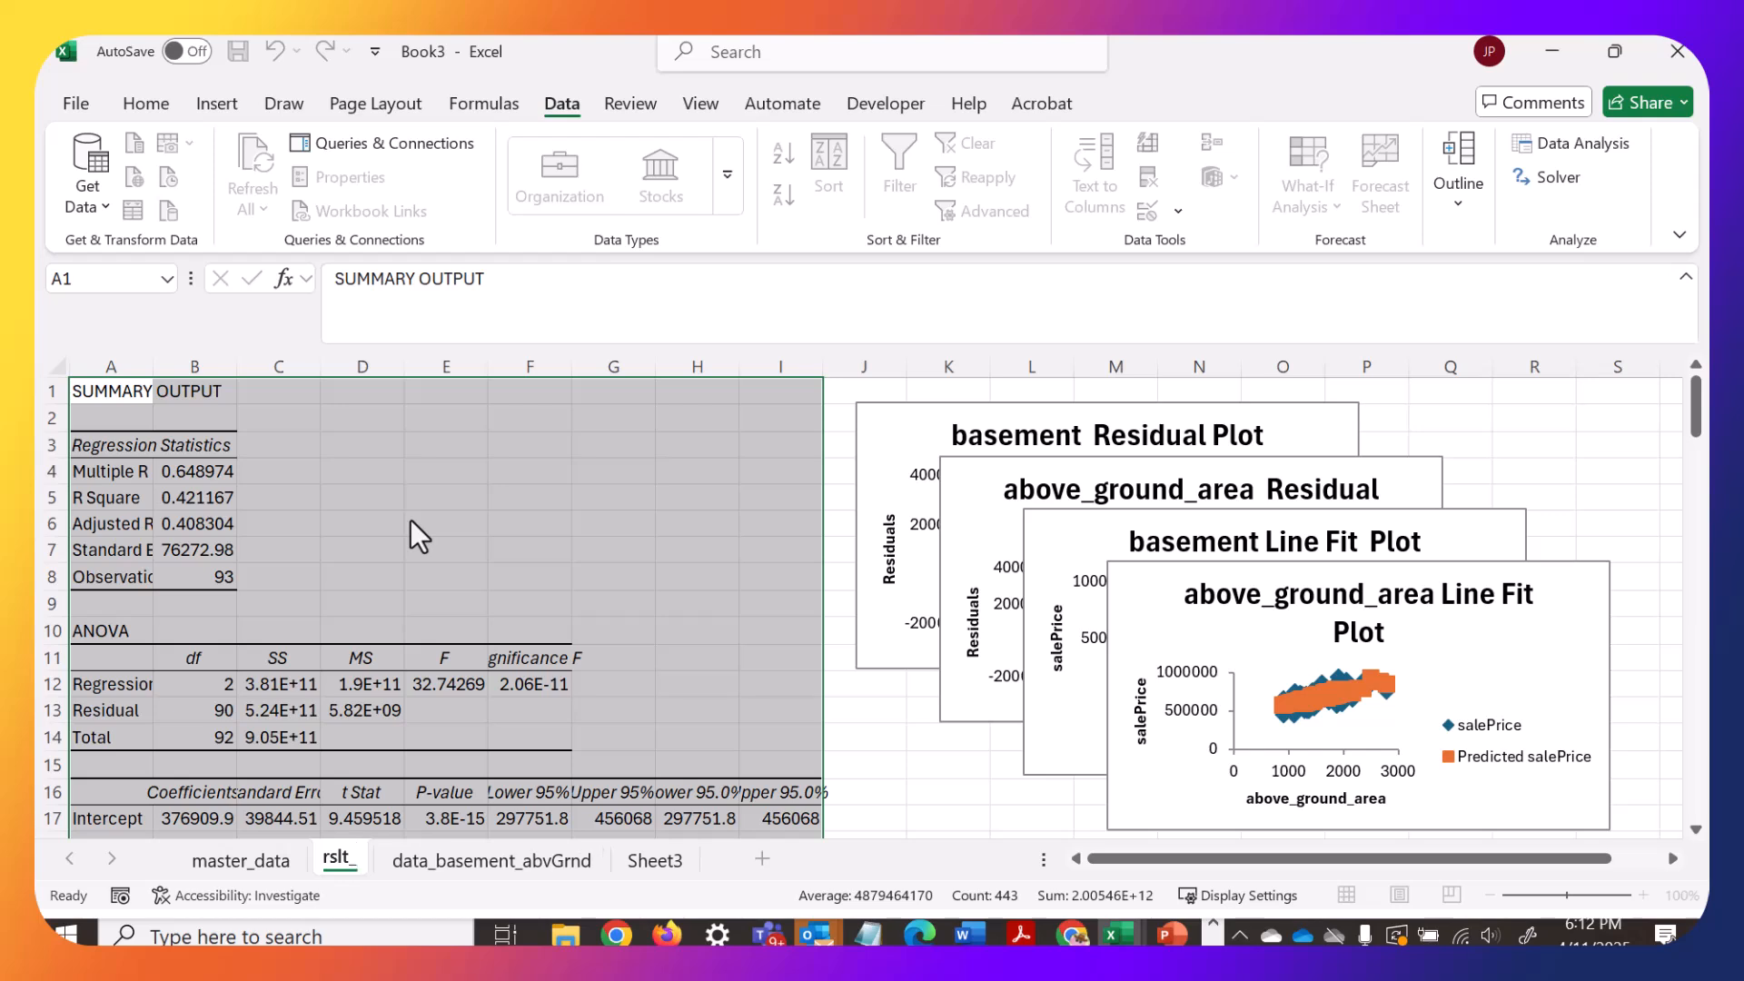
{"action": "type", "text": "basement_"}
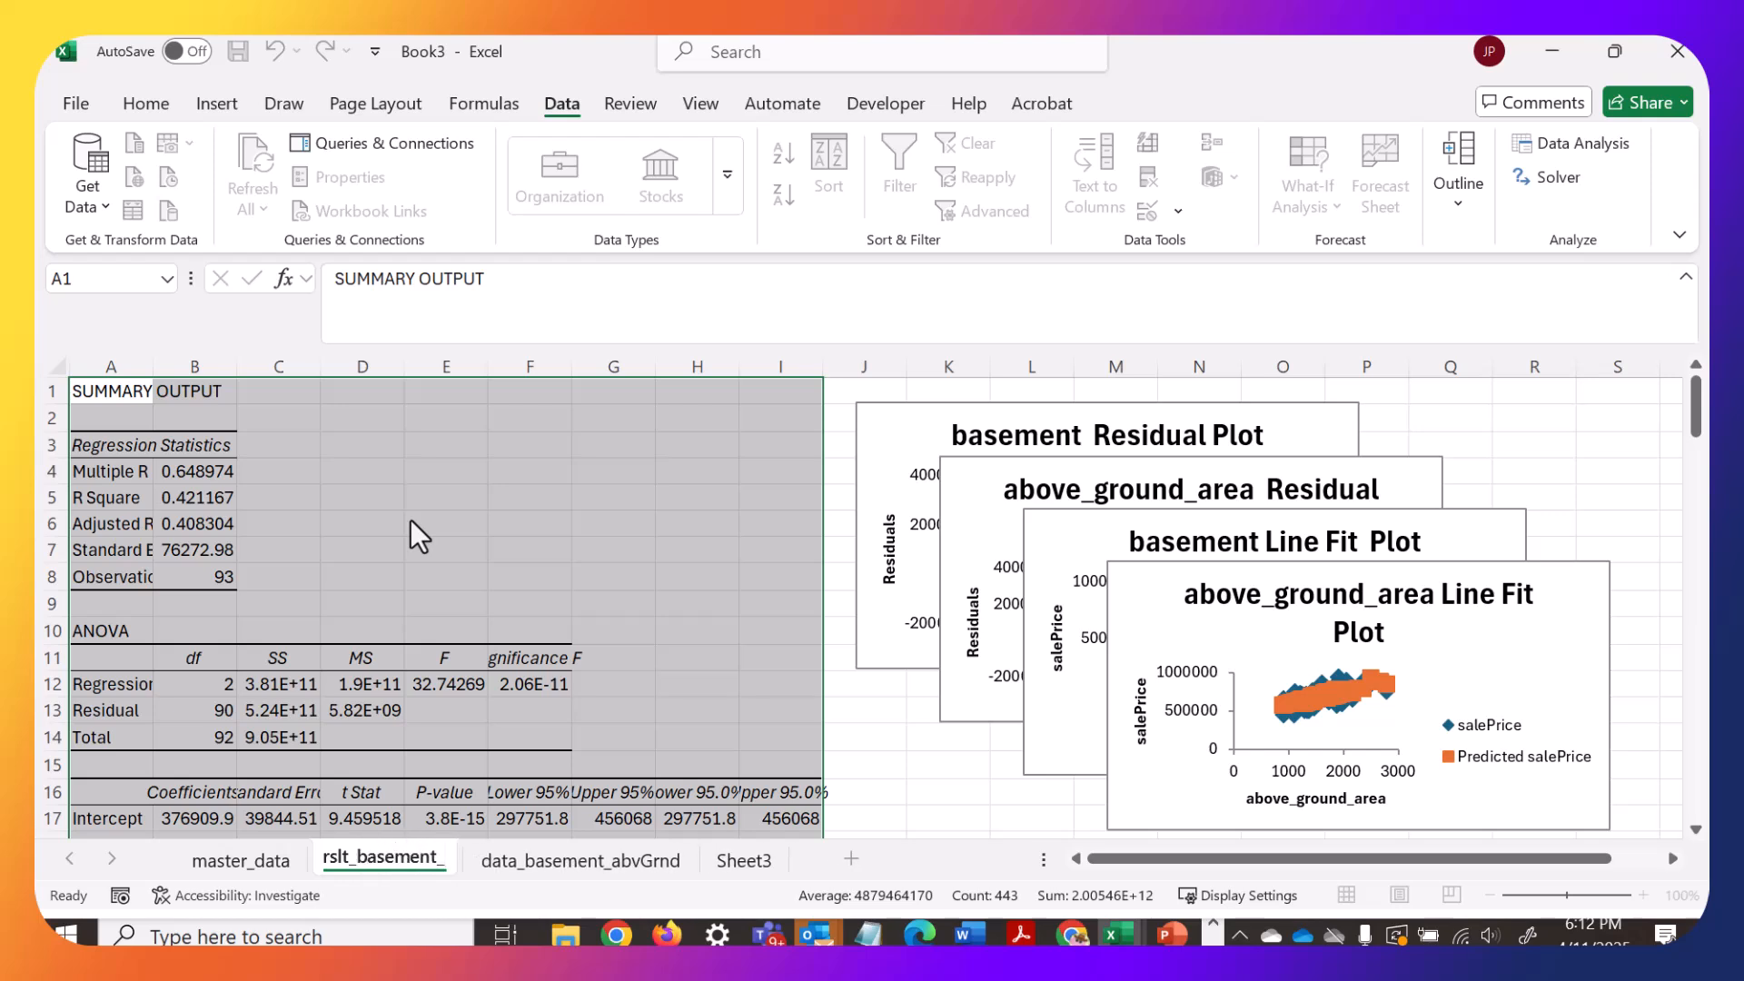
{"action": "type", "text": "abvGrnd_price"}
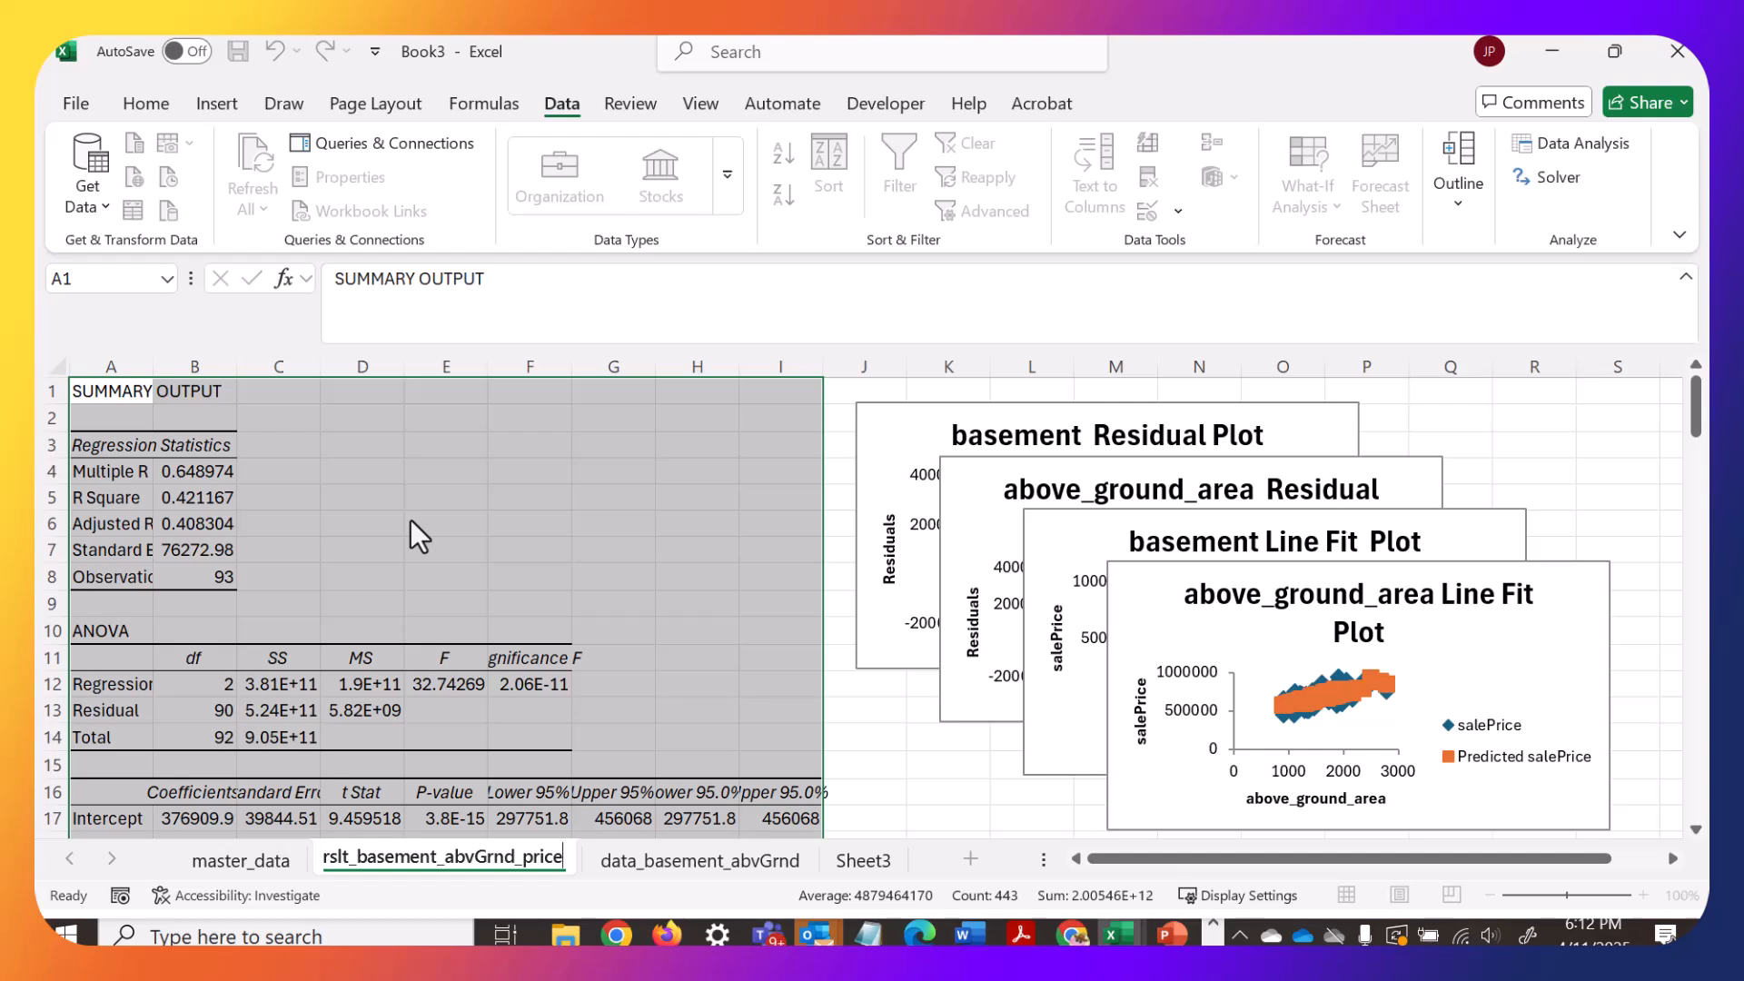
{"action": "left_click", "coordinate": [405, 576]}
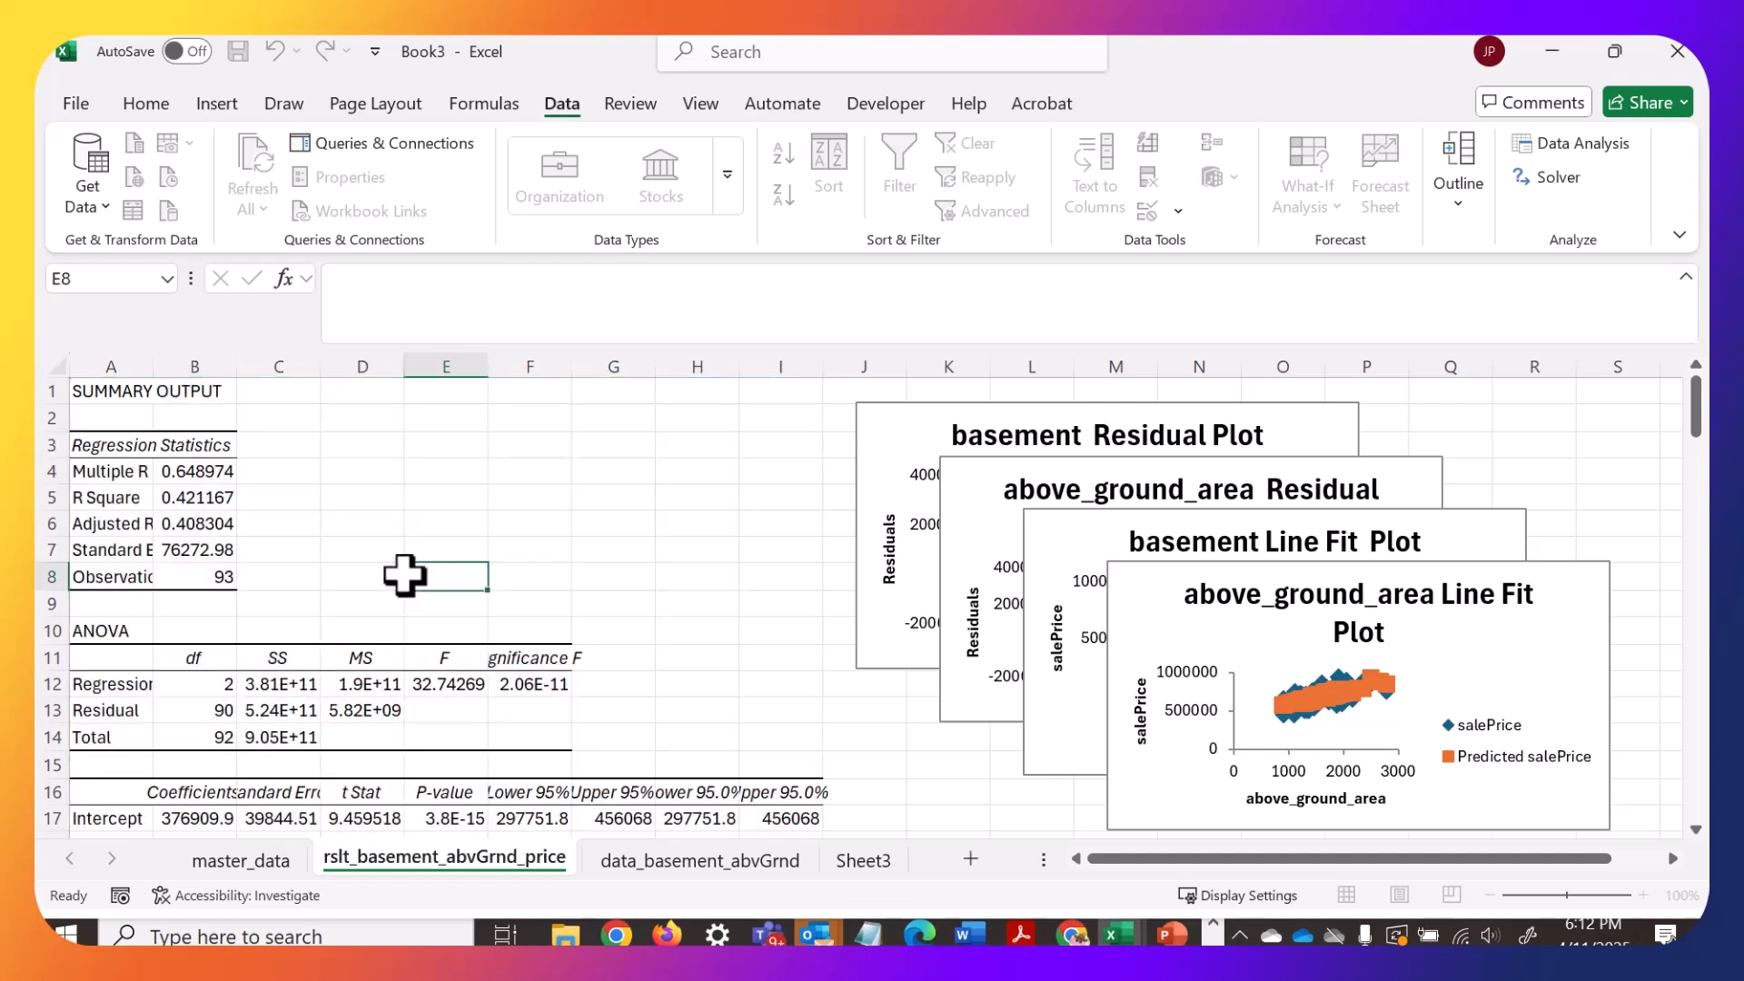